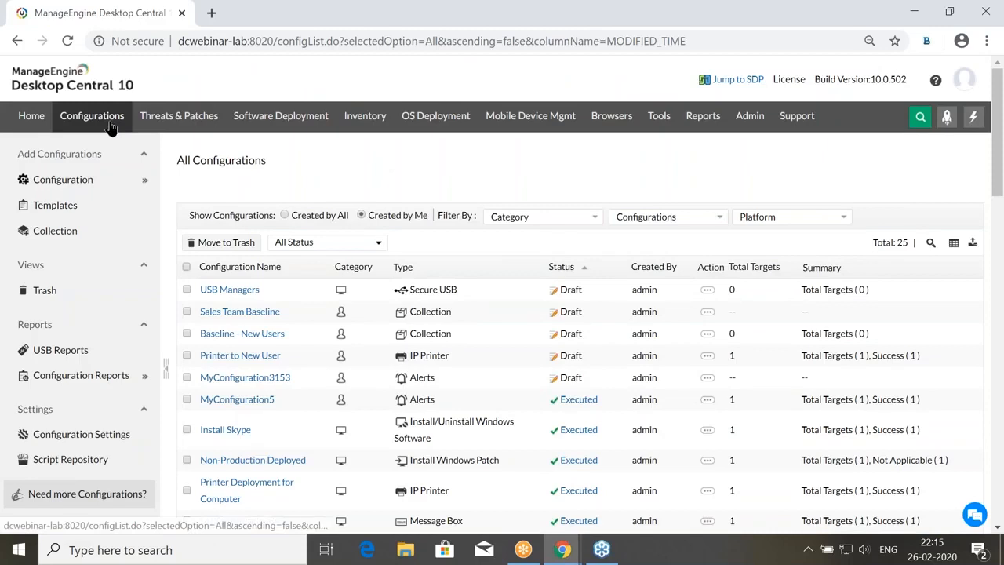
# View the Desktop Central download page on the ManageEngine website and return to the console.
pyautogui.click(110, 83)
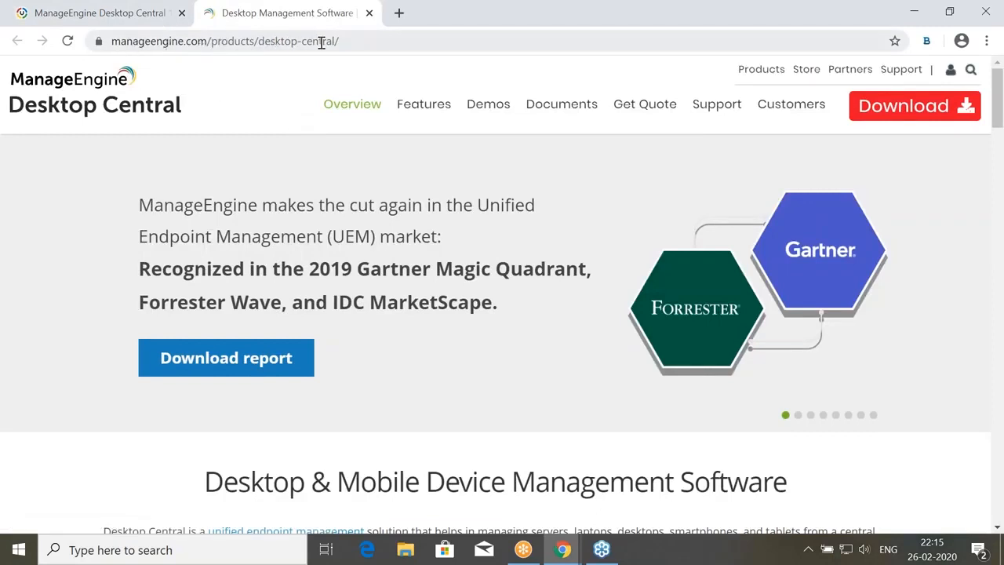
pyautogui.click(918, 110)
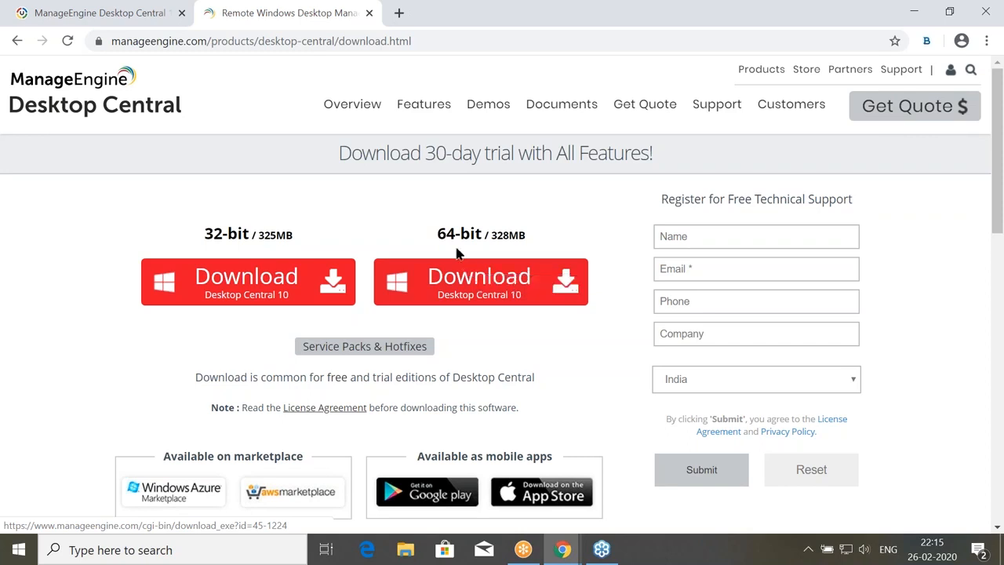
pyautogui.click(136, 14)
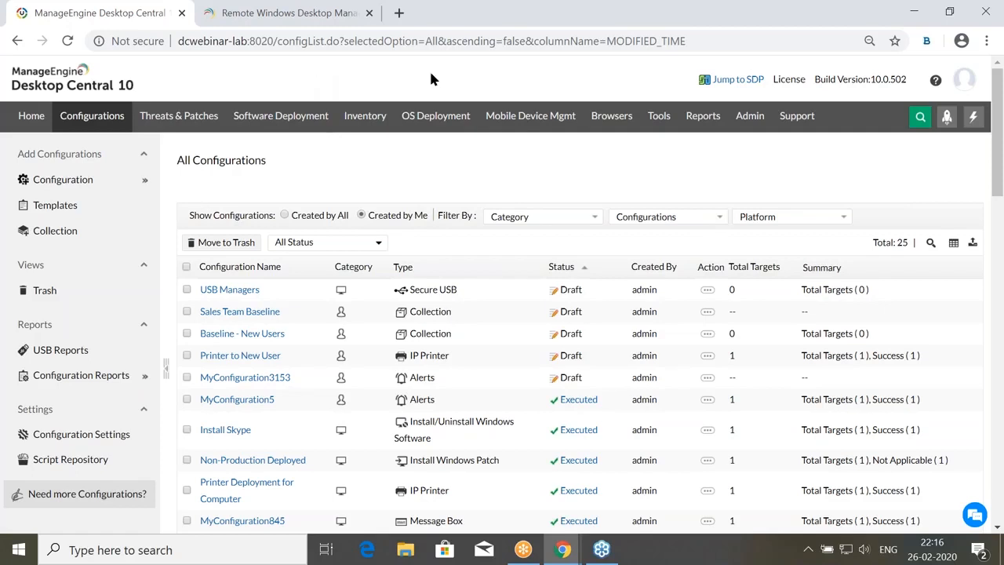
# Open the Domain page from the Global Settings in the administration area.
pyautogui.click(749, 116)
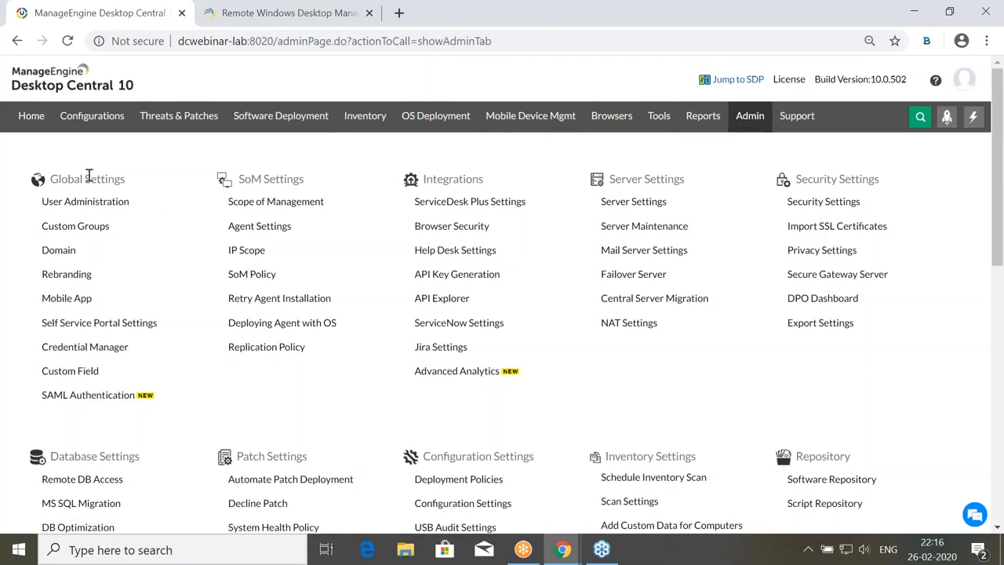
pyautogui.moveTo(125, 179); pyautogui.dragTo(115, 178)
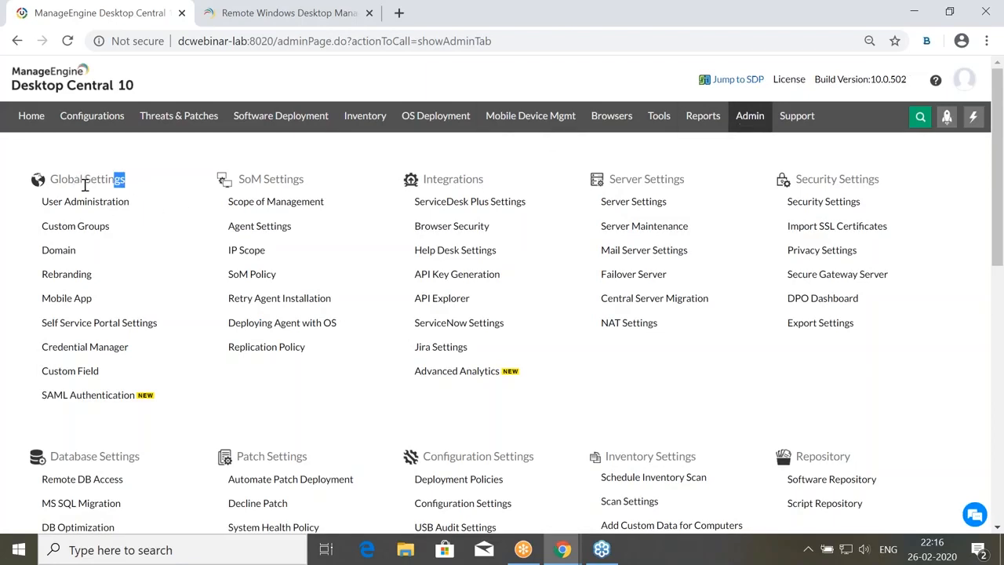
pyautogui.click(69, 251)
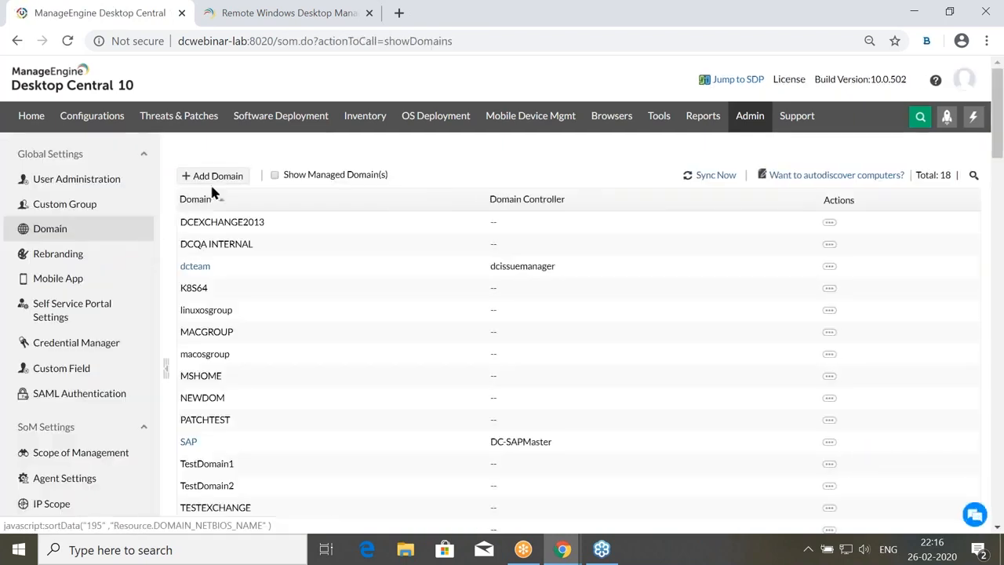
# Review the Active Directory fields of the Add Domain form without adding anything, and restrict the domain list to managed domains.
pyautogui.click(221, 177)
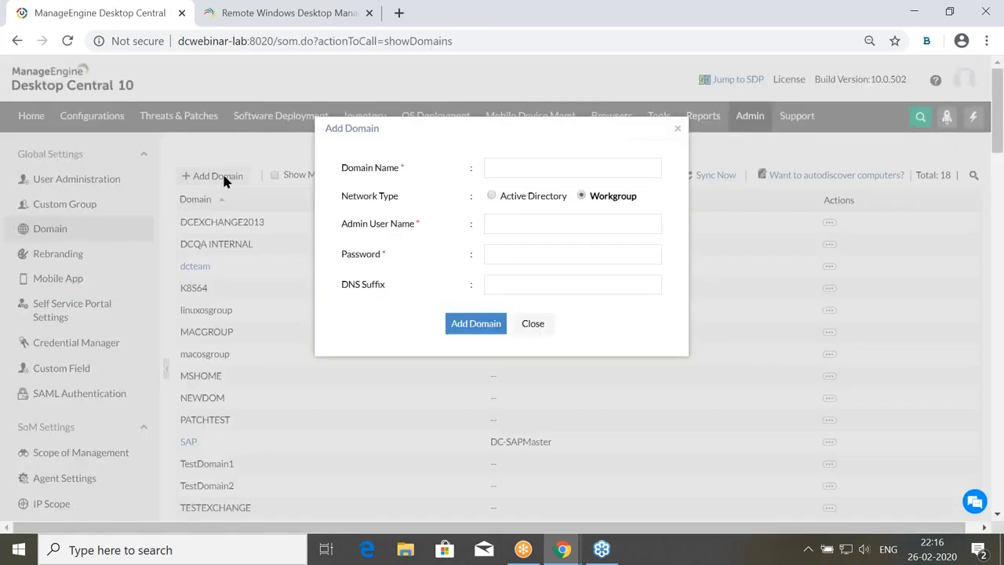
pyautogui.click(490, 196)
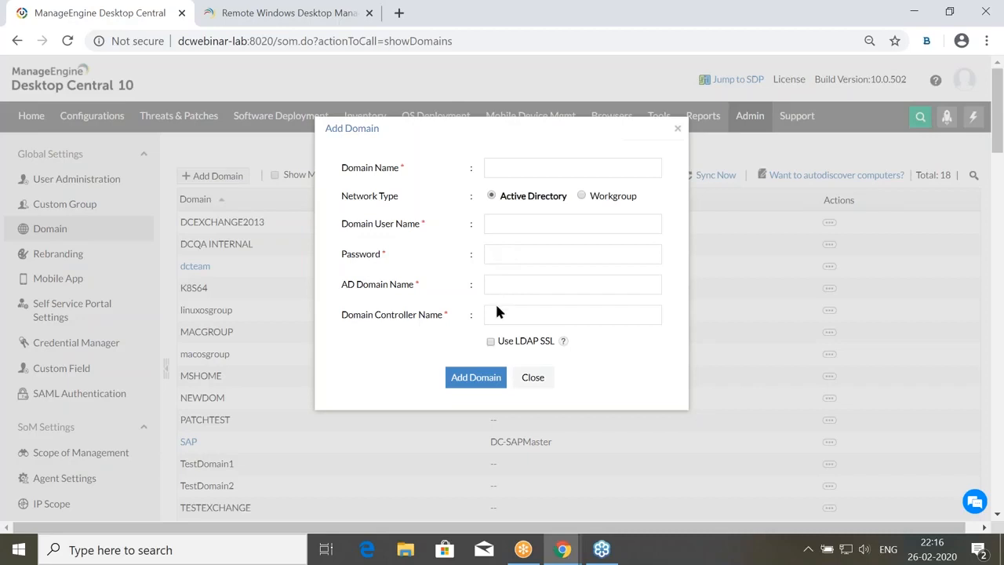
pyautogui.click(533, 377)
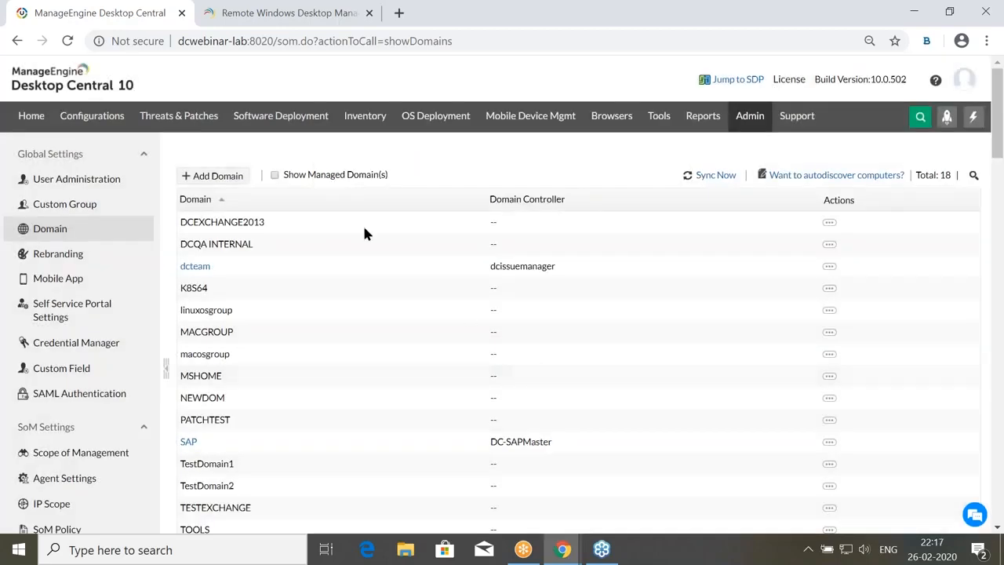
pyautogui.click(274, 174)
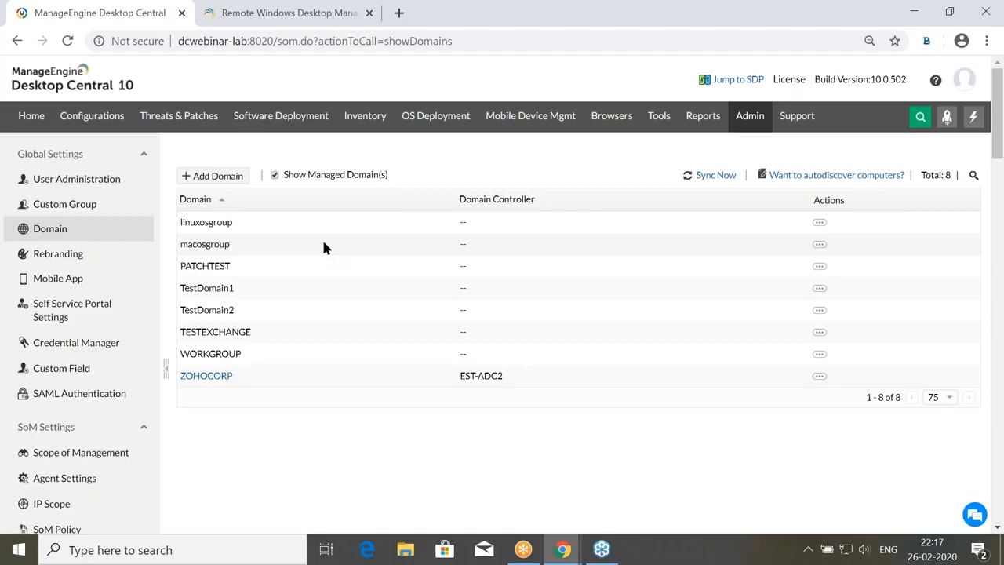
# Open the Computers list of the Scope of Management from the administration settings.
pyautogui.click(749, 126)
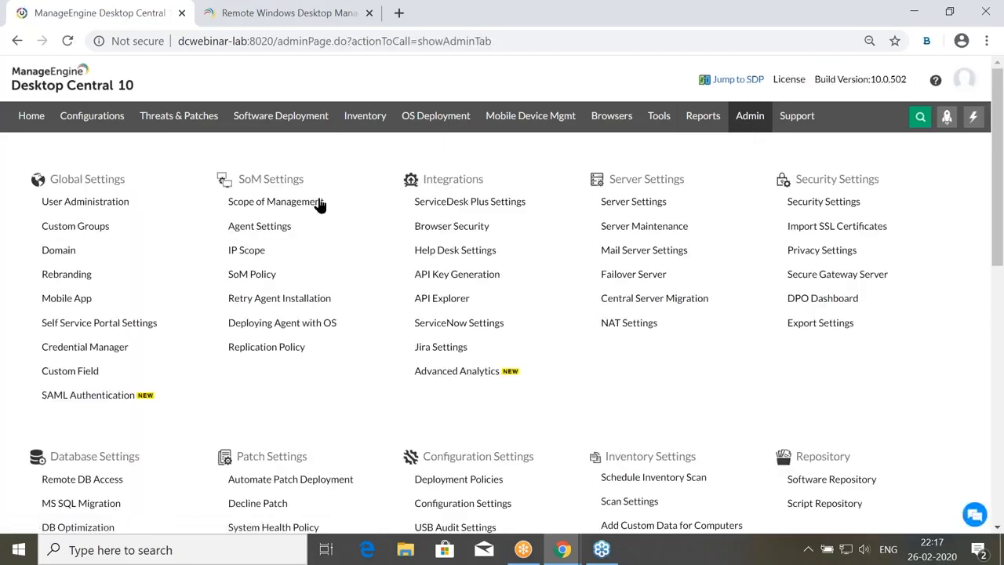
pyautogui.moveTo(329, 201); pyautogui.dragTo(200, 199)
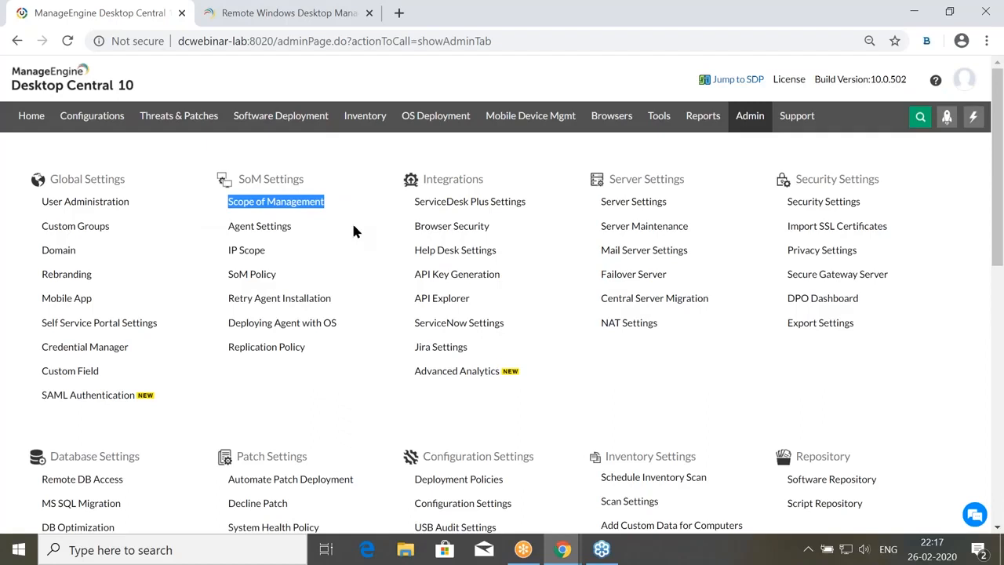
pyautogui.click(293, 207)
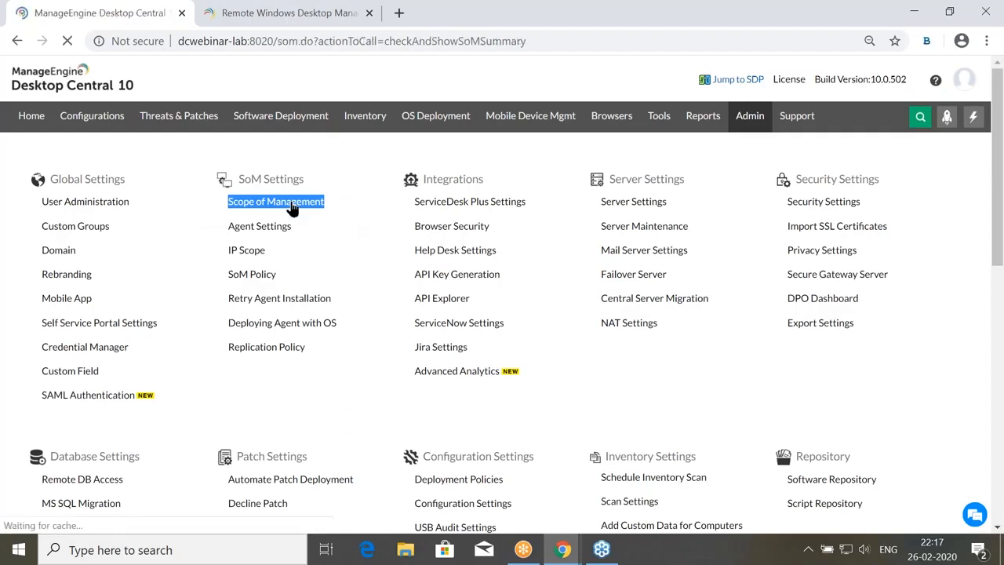
pyautogui.click(201, 205)
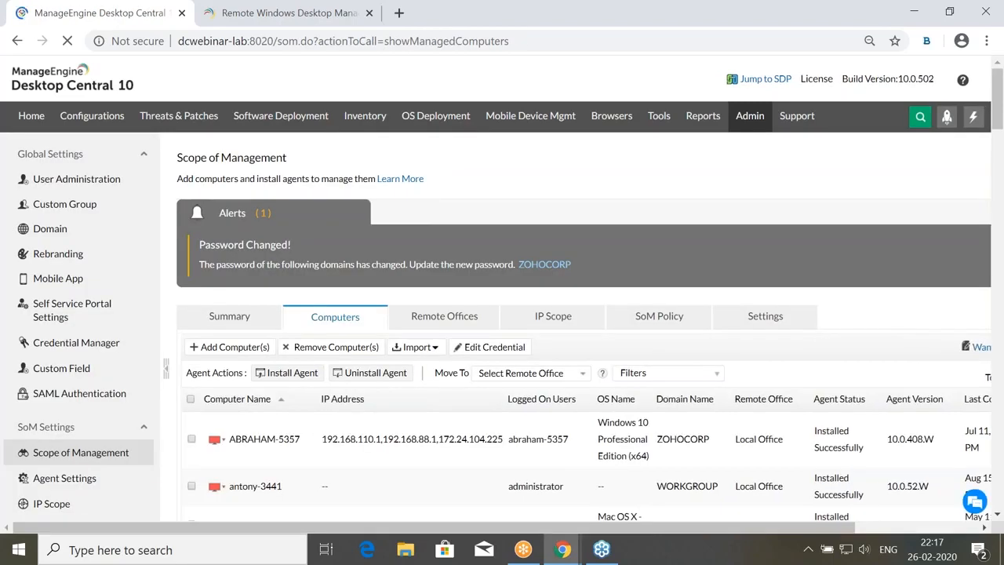
# Preview adding computers from the ZOHOCORP domain up to the agent installation options, and cancel without adding any.
pyautogui.scroll(-2, 420, 225)
pyautogui.click(250, 199)
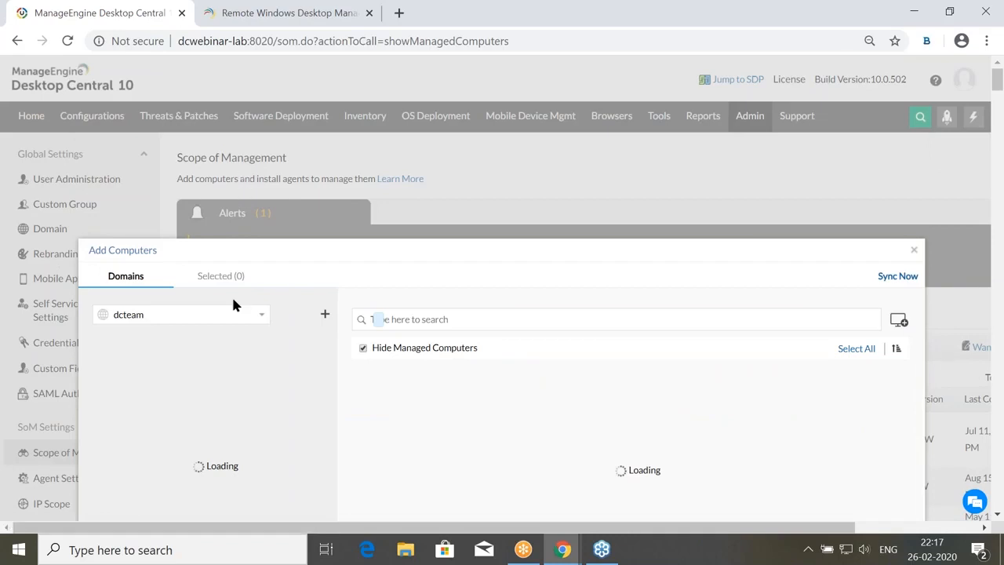
pyautogui.moveTo(294, 253); pyautogui.dragTo(343, 59)
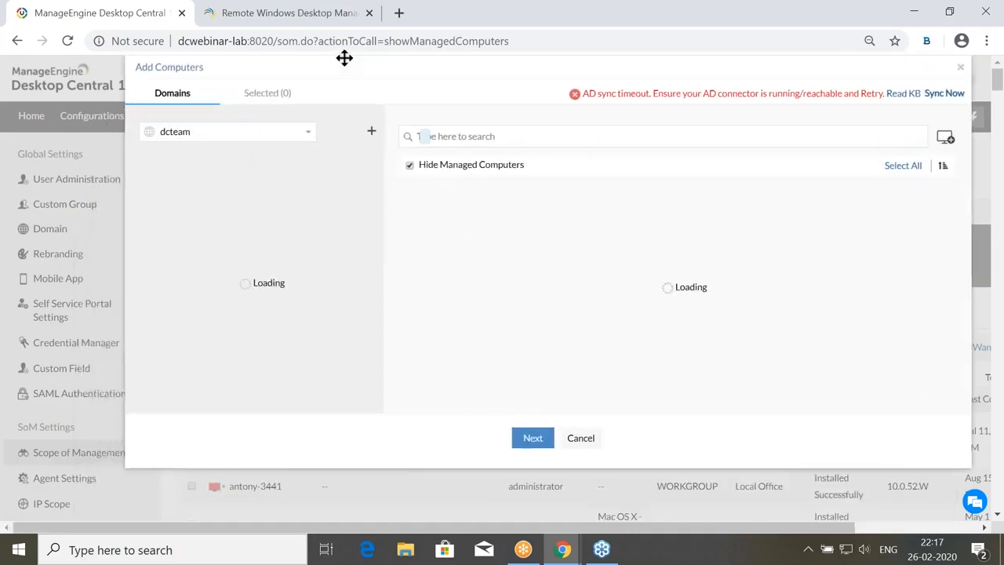
pyautogui.click(290, 135)
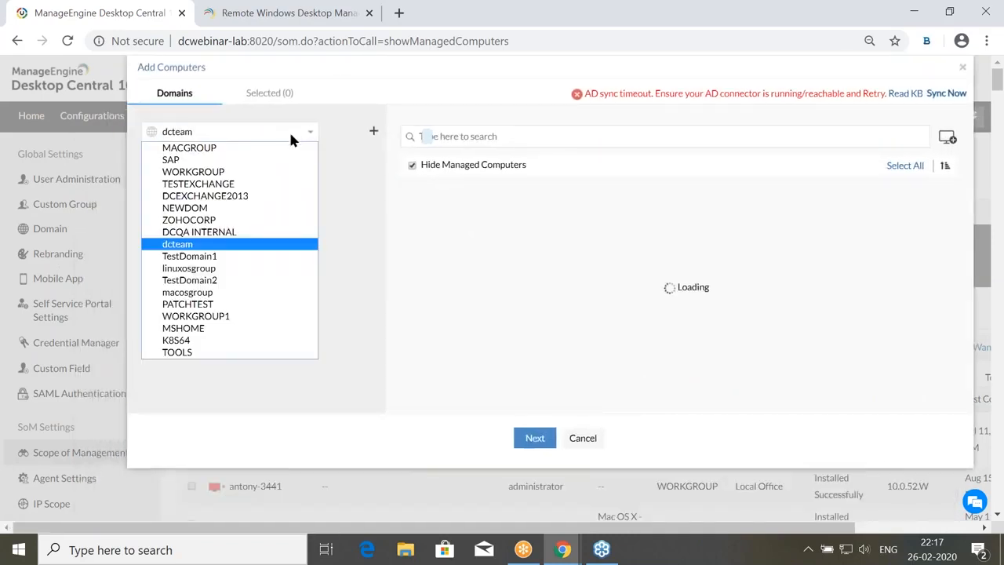
pyautogui.click(247, 219)
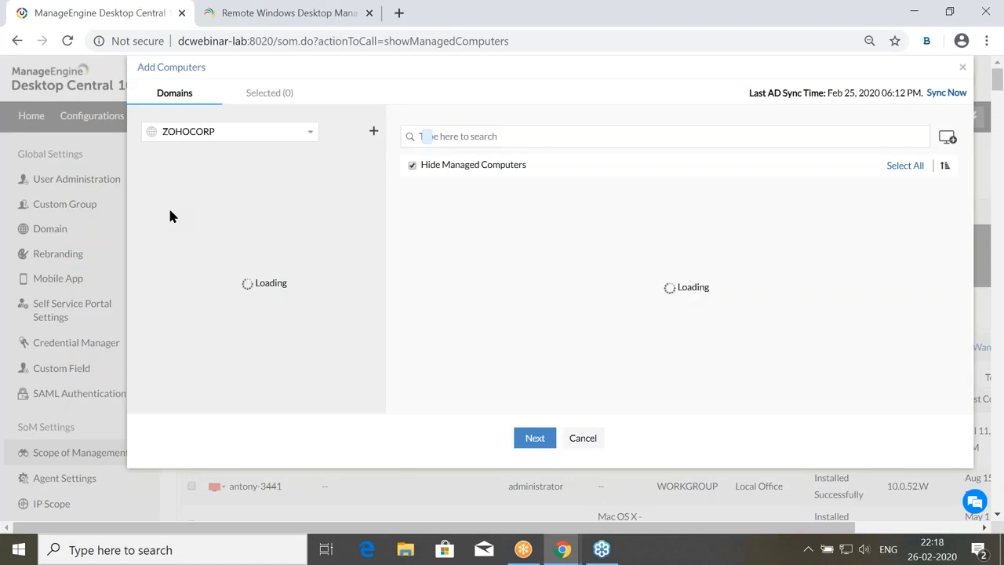
pyautogui.click(534, 439)
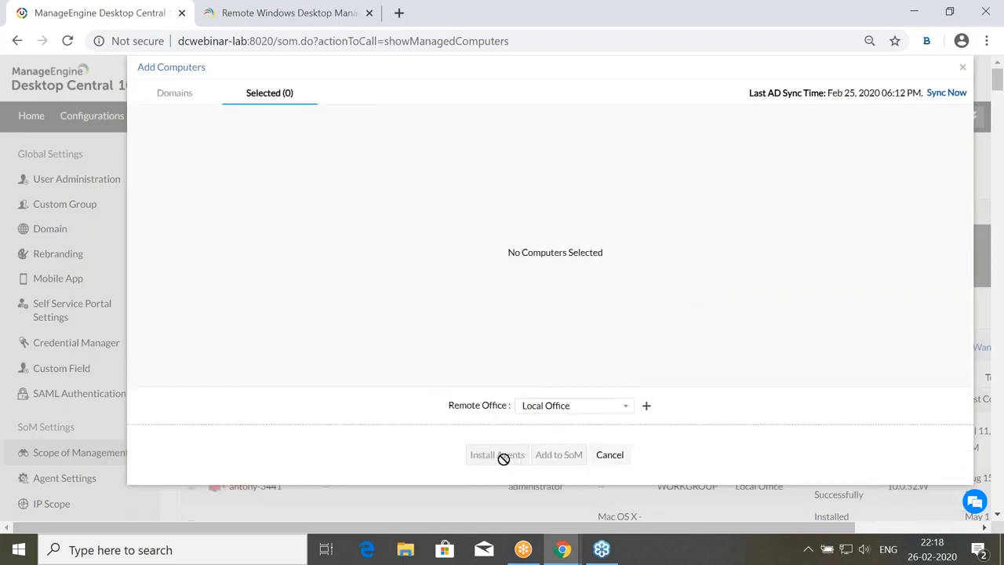
pyautogui.click(609, 455)
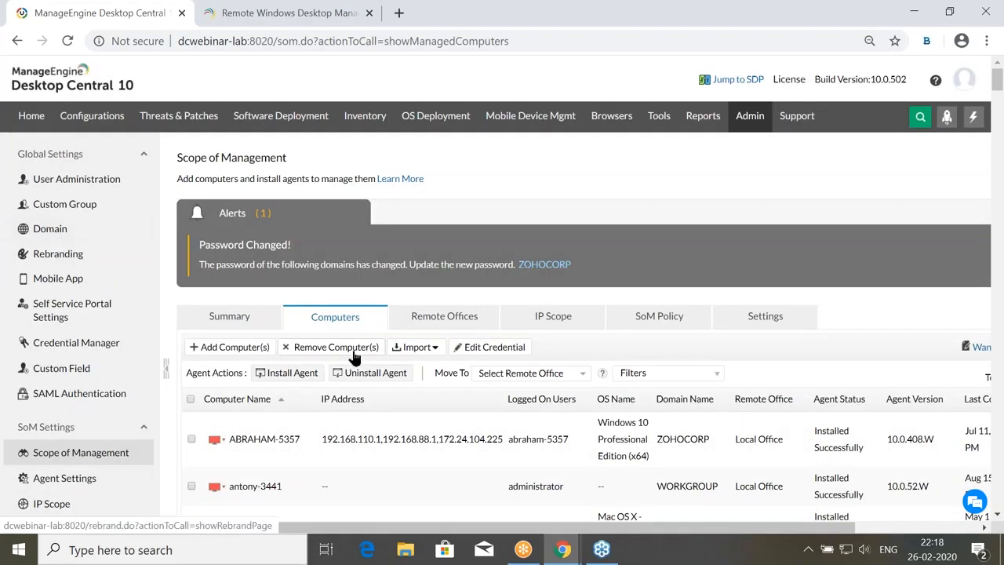
# Examine the managed computers and their logged-on users, operating systems and agent details in the Computers list.
pyautogui.scroll(-1, 274, 376)
pyautogui.moveTo(301, 362); pyautogui.dragTo(232, 362)
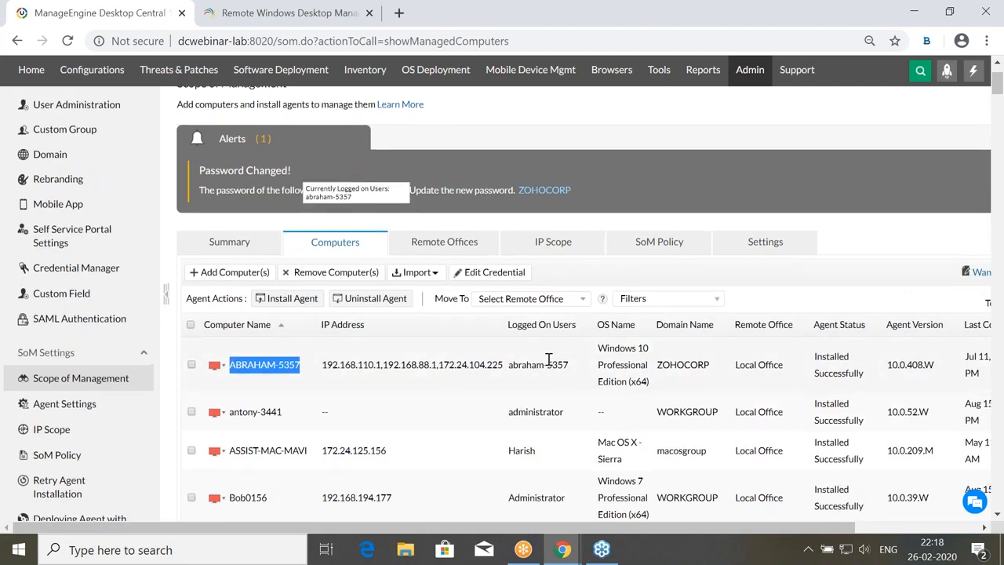
pyautogui.scroll(1, 548, 358)
# Open the Scope of Management summary and examine the agent installation figures and status charts.
pyautogui.click(255, 321)
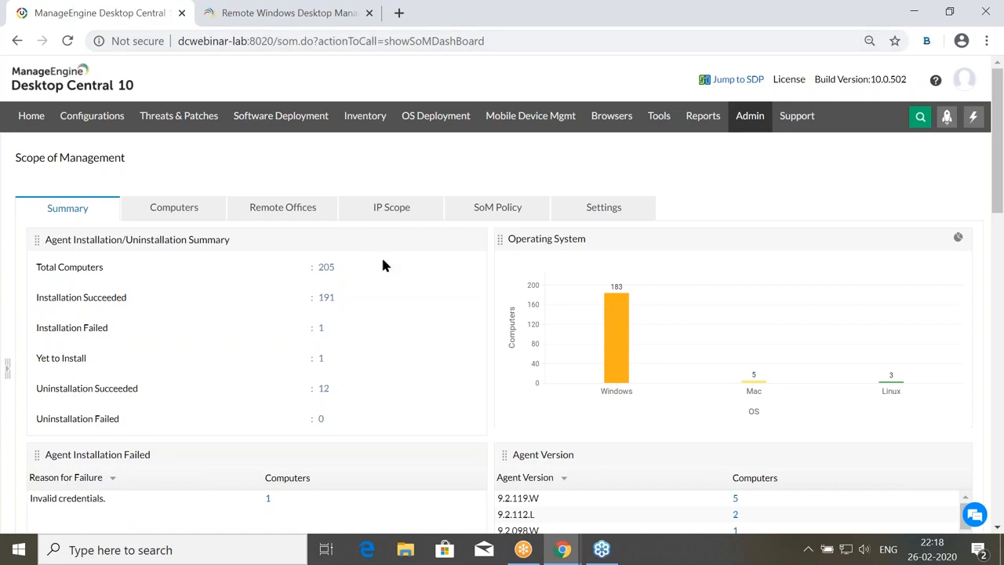
pyautogui.scroll(-7, 382, 260)
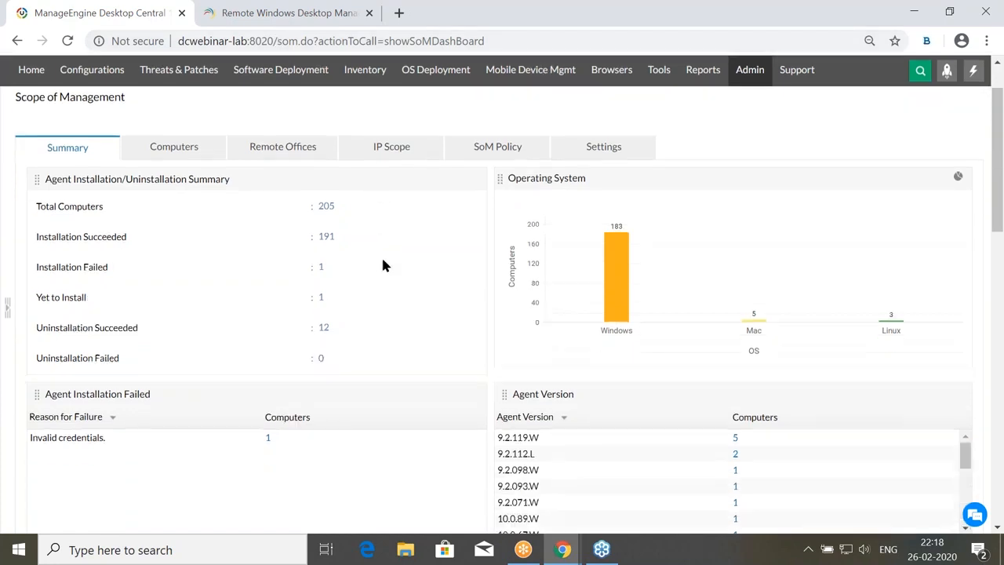
pyautogui.scroll(-2, 382, 267)
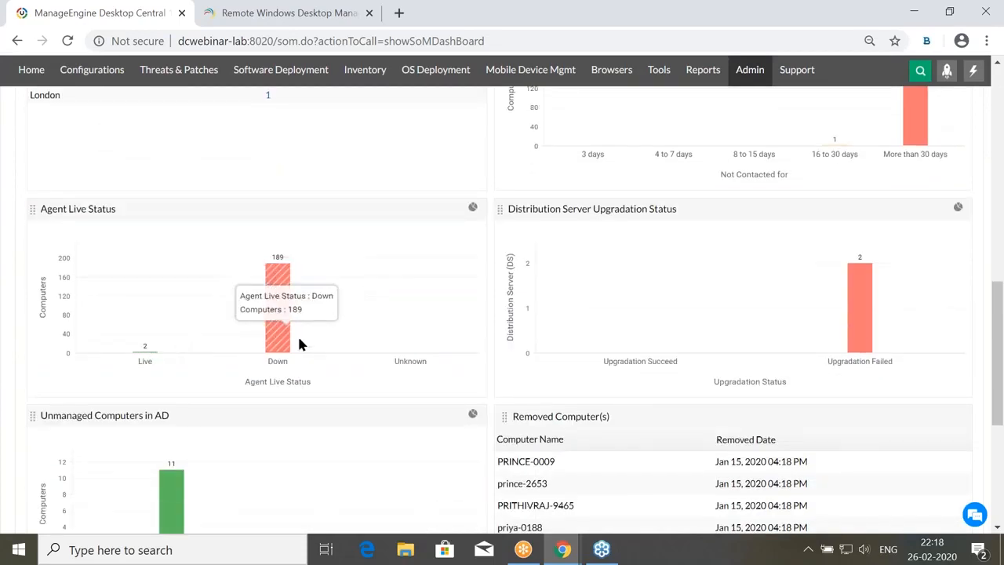
pyautogui.scroll(7, 298, 333)
pyautogui.scroll(2, 302, 343)
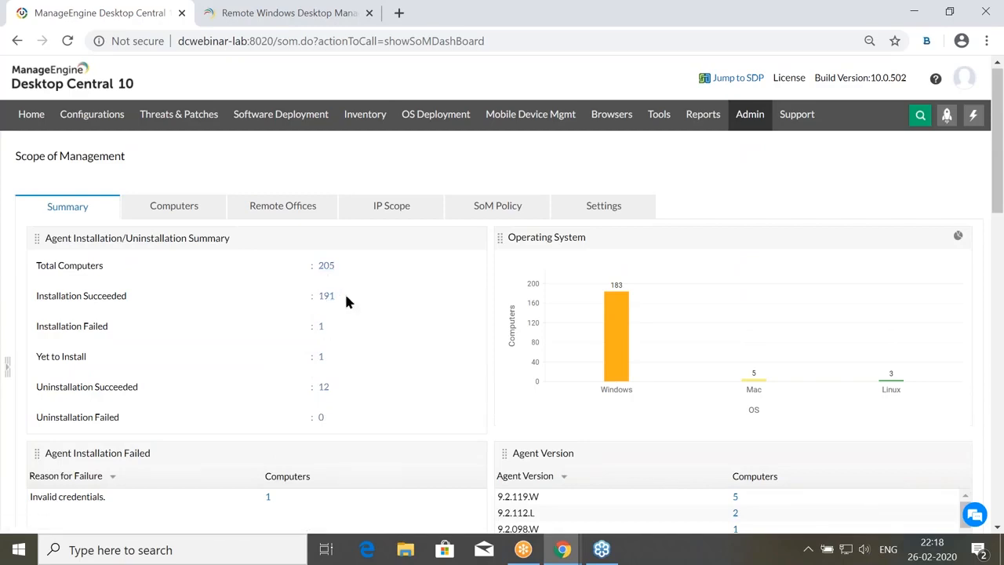
# List the computers whose agent live status is Live from the summary chart.
pyautogui.scroll(-9, 346, 297)
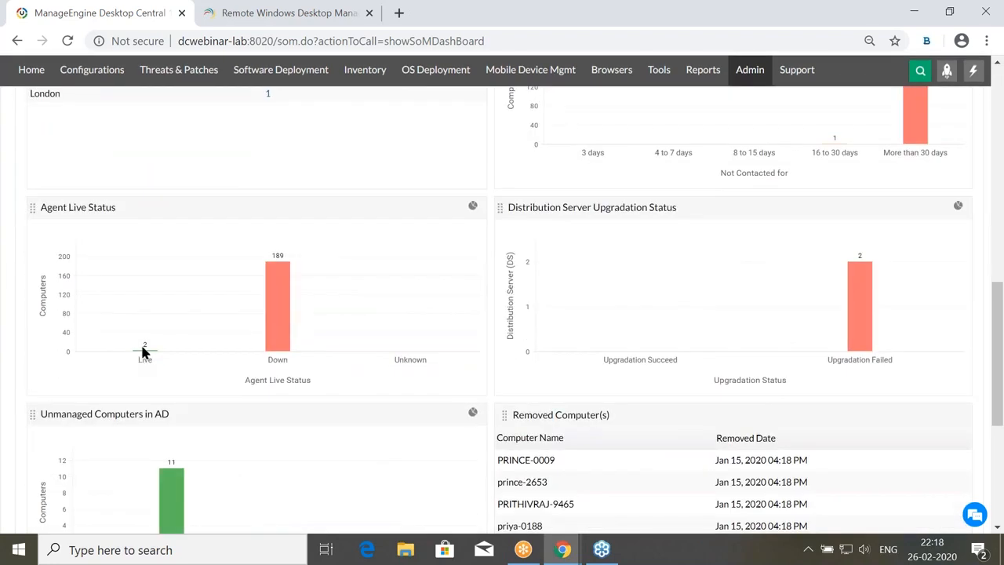
pyautogui.moveTo(146, 356)
pyautogui.click(144, 362)
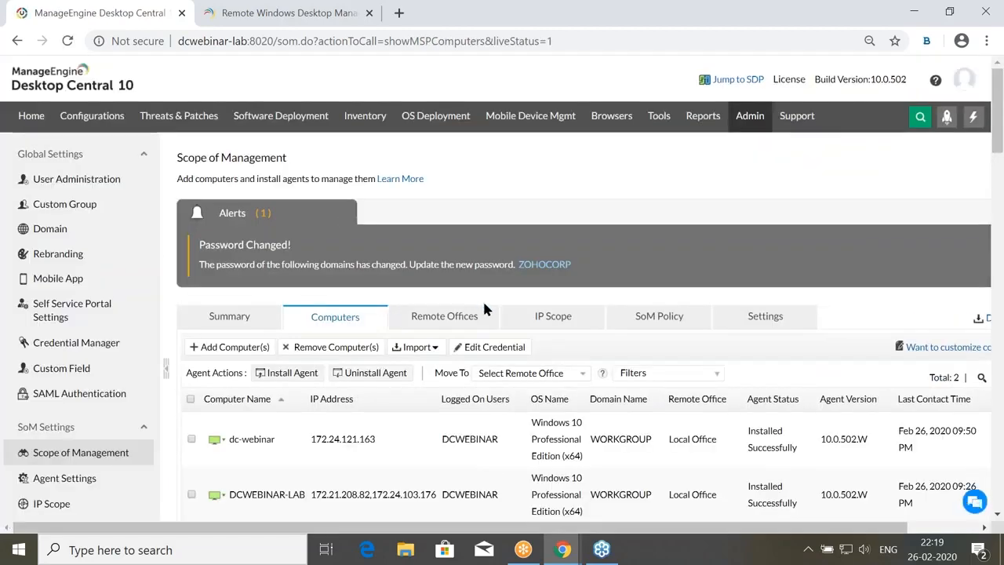
# View the remote actions available for the dc-webinar computer and close them without running any.
pyautogui.scroll(-1, 439, 318)
pyautogui.moveTo(225, 362)
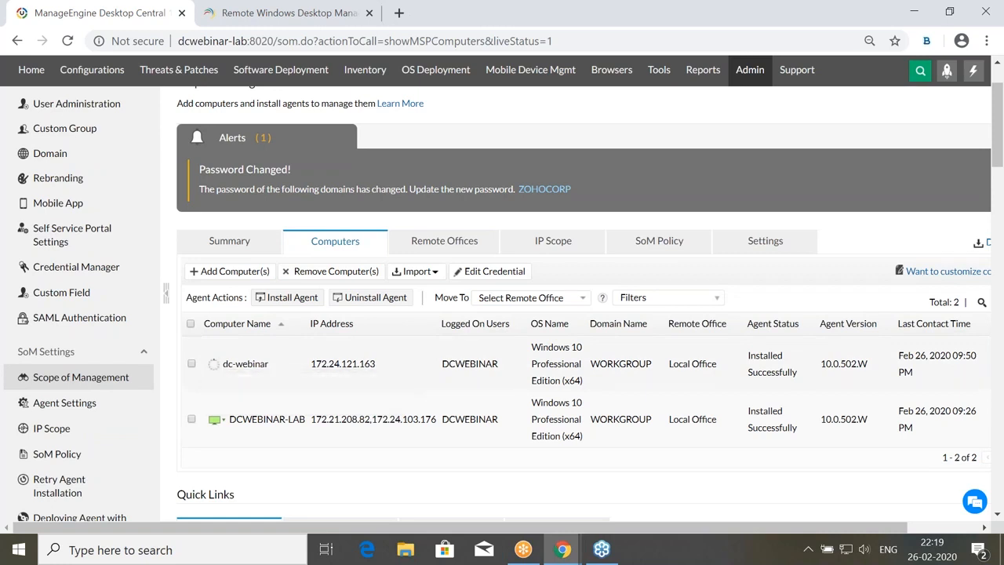
pyautogui.click(222, 364)
pyautogui.scroll(-1, 235, 386)
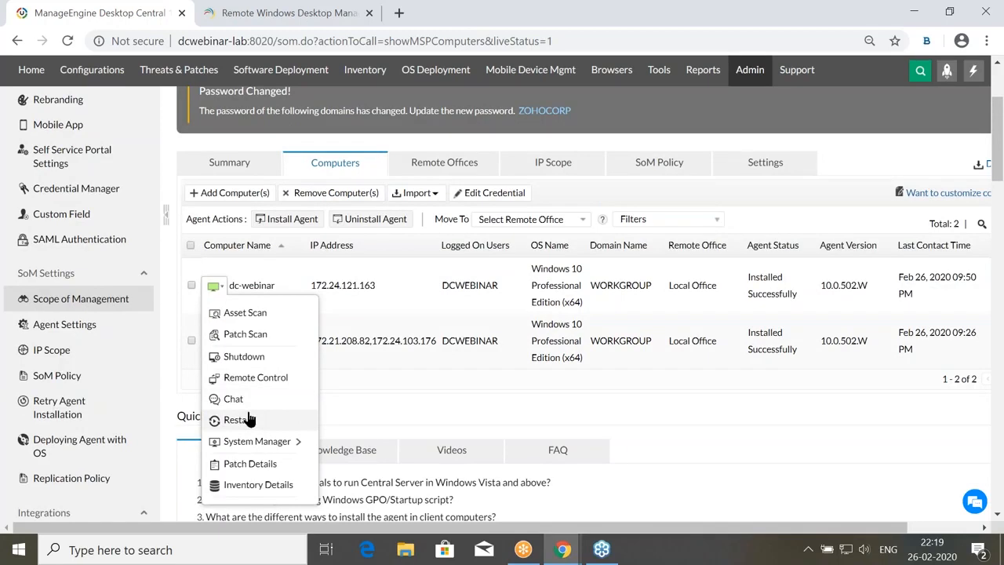
pyautogui.click(355, 380)
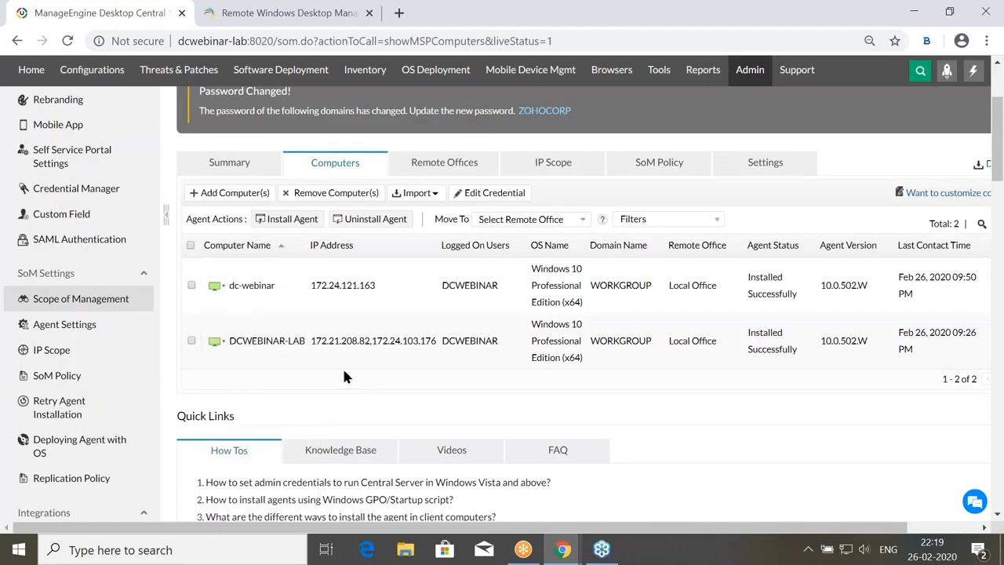
# Return to the summary, list the computers whose agent live status is Down, and check the first computer's status.
pyautogui.click(249, 171)
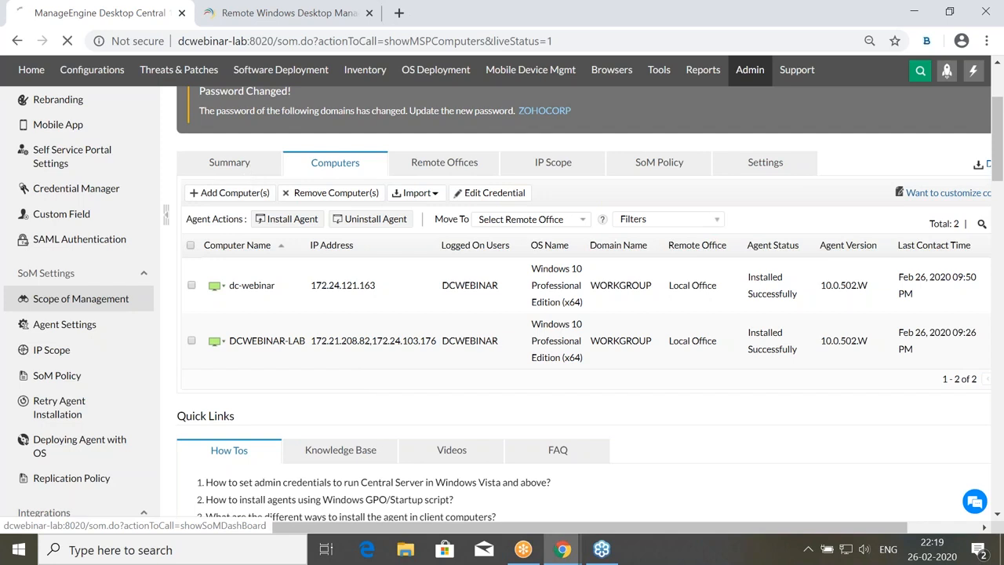
pyautogui.scroll(-1, 380, 353)
pyautogui.scroll(-6, 380, 357)
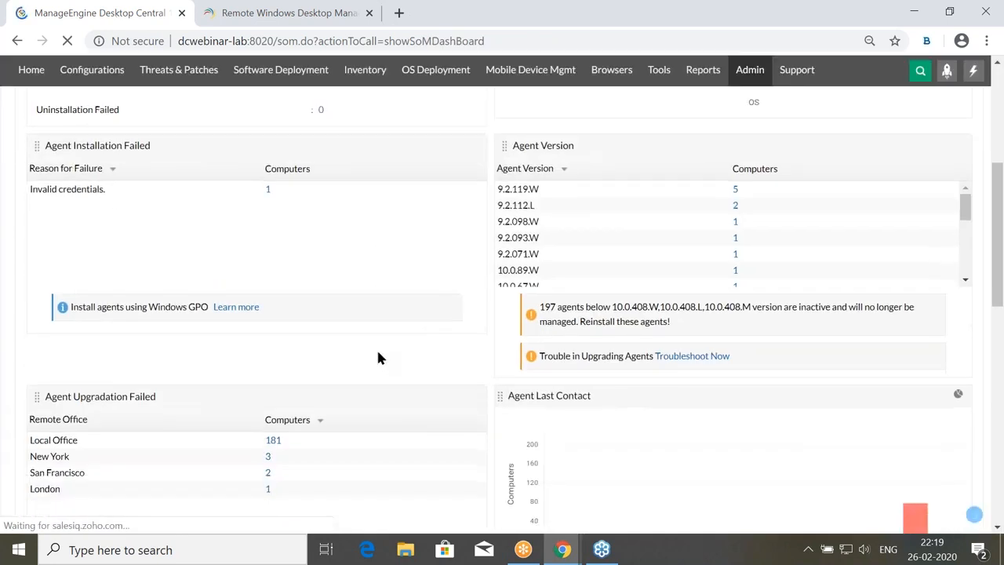
pyautogui.click(284, 450)
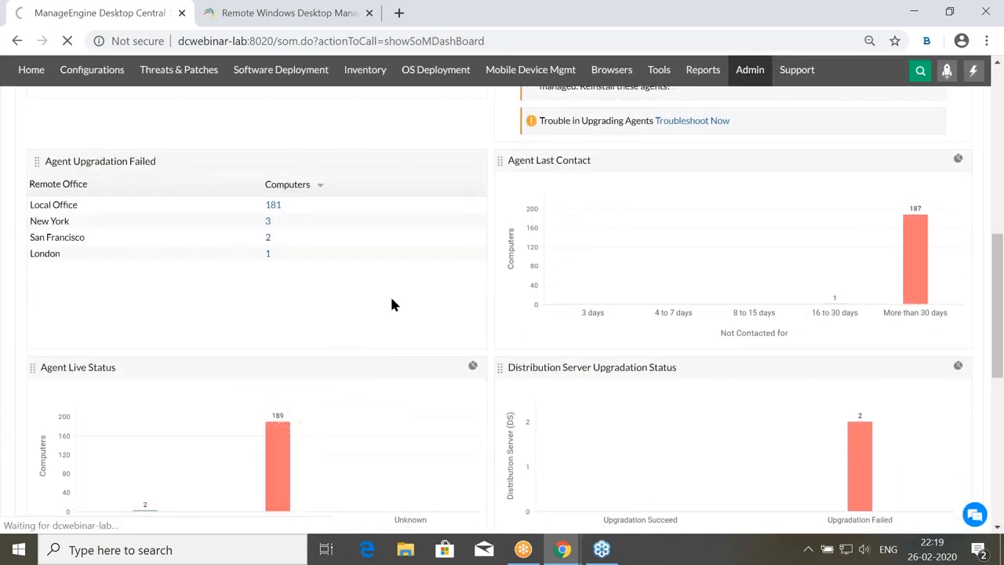
pyautogui.scroll(-2, 391, 302)
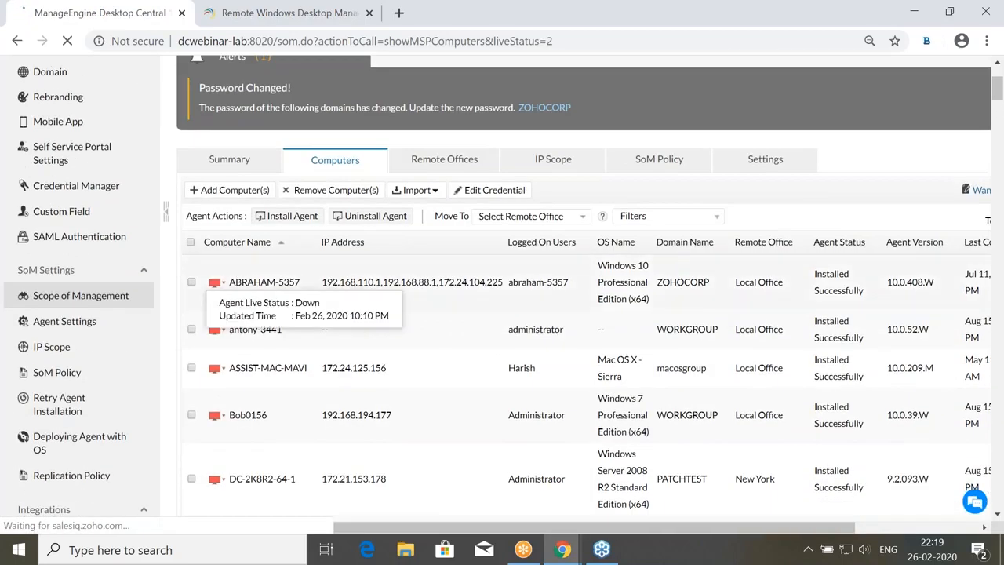
pyautogui.click(218, 283)
pyautogui.scroll(-1, 302, 401)
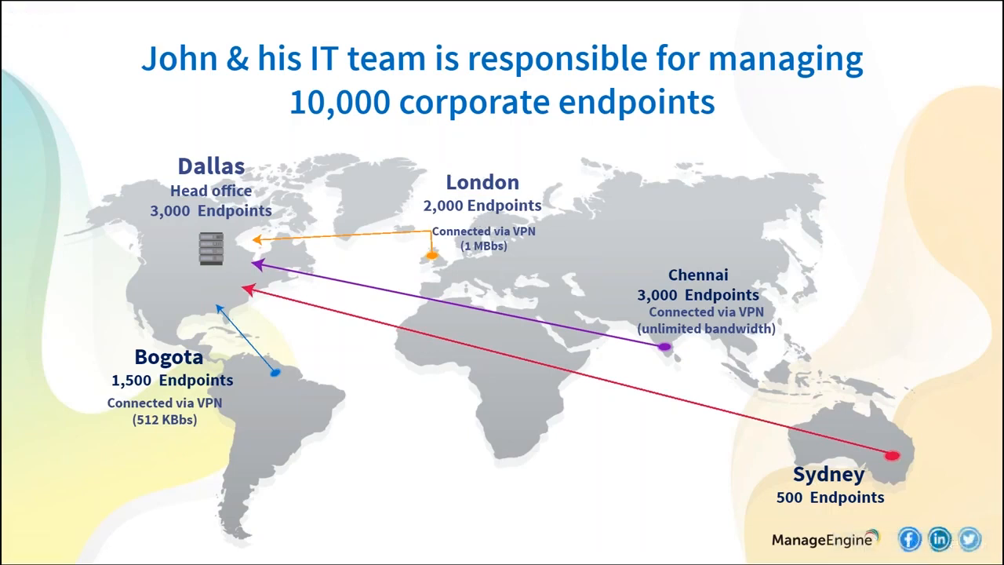
# Switch to Desktop Central, open the Remote Offices list and start a new remote office named London.
pyautogui.hotkey('alt', 'Tab')
pyautogui.click(459, 247)
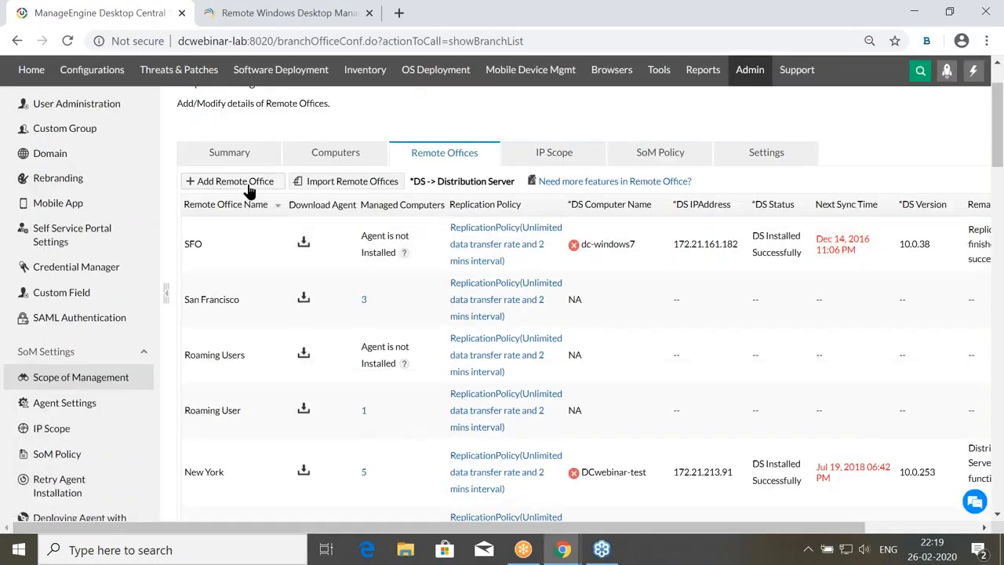
pyautogui.click(248, 188)
pyautogui.click(511, 283)
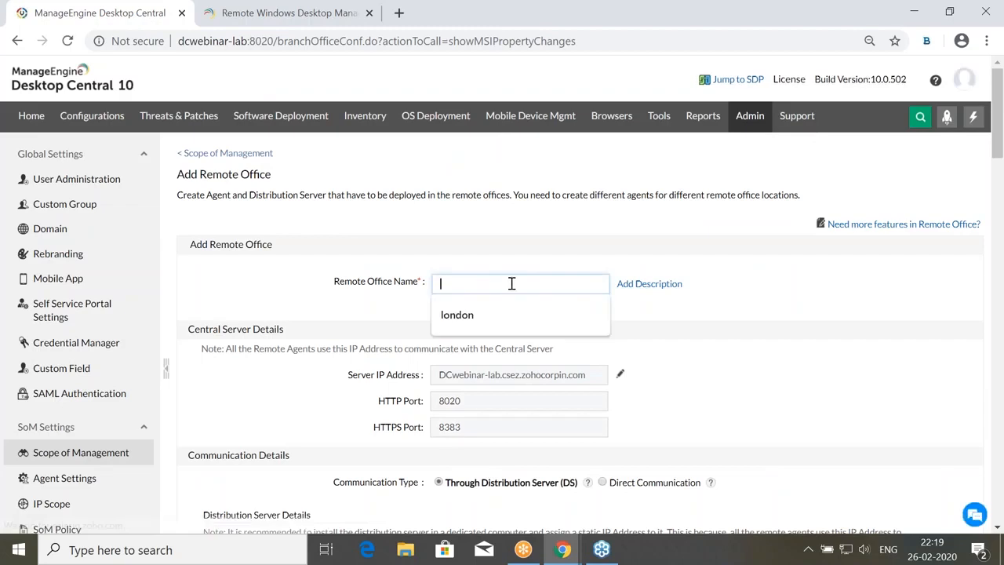
pyautogui.write('London')
pyautogui.click(758, 358)
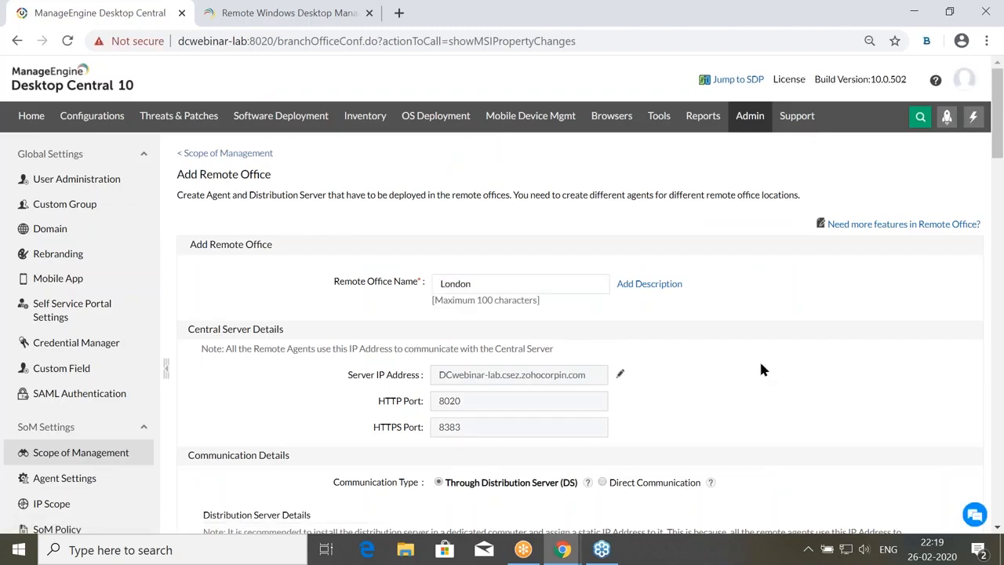
# Examine the new office's communication type and distribution server fields, comparing them with the endpoint map in the presentation.
pyautogui.scroll(-2, 758, 359)
pyautogui.scroll(-1, 644, 370)
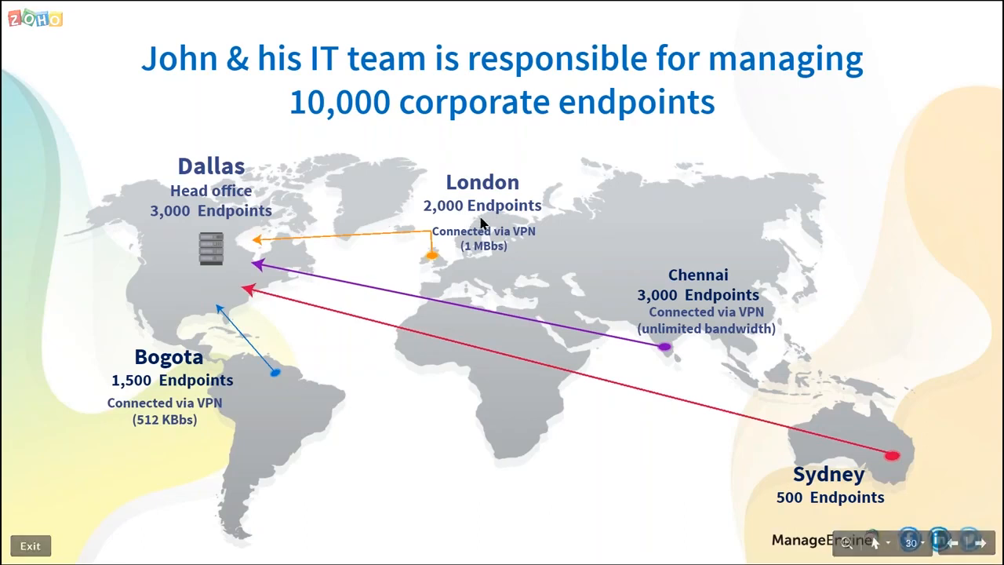
pyautogui.hotkey('alt', 'Tab')
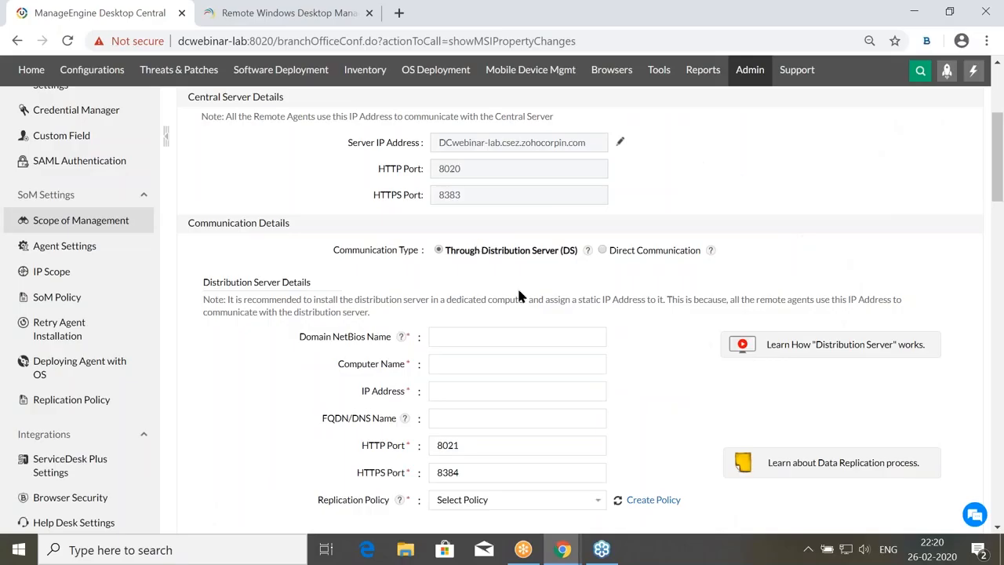
pyautogui.hotkey('alt', 'Tab')
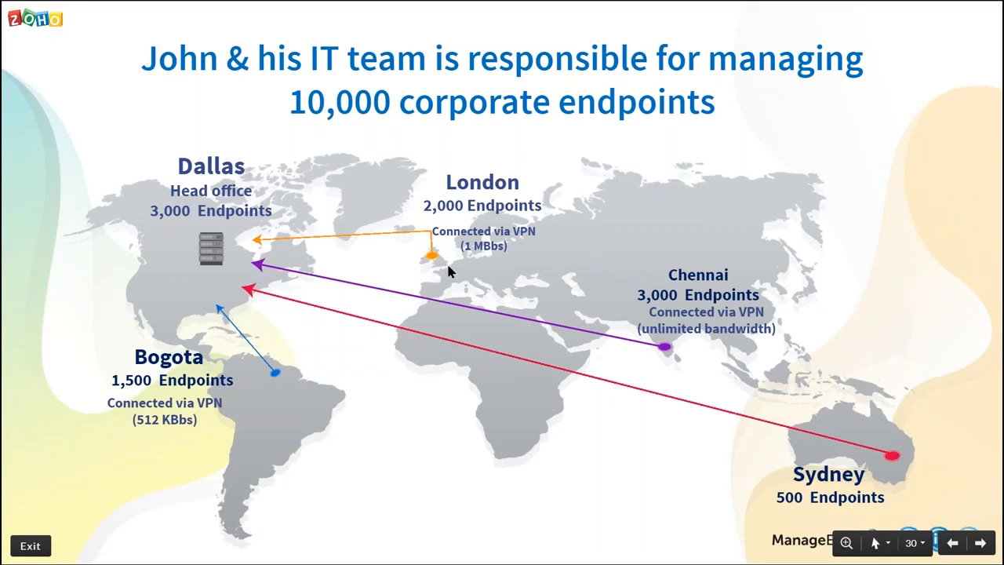
pyautogui.hotkey('alt', 'Tab')
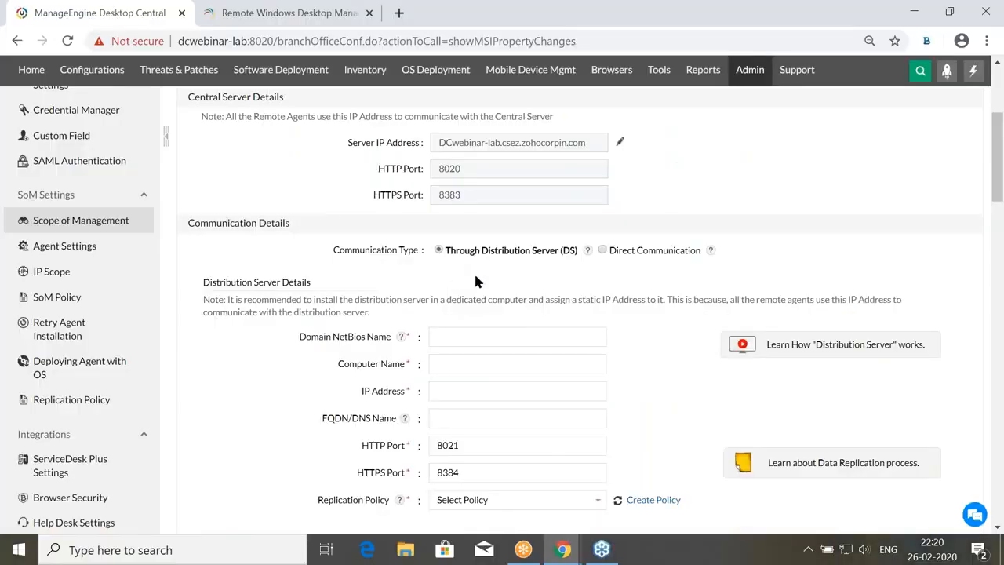
pyautogui.scroll(-2, 475, 274)
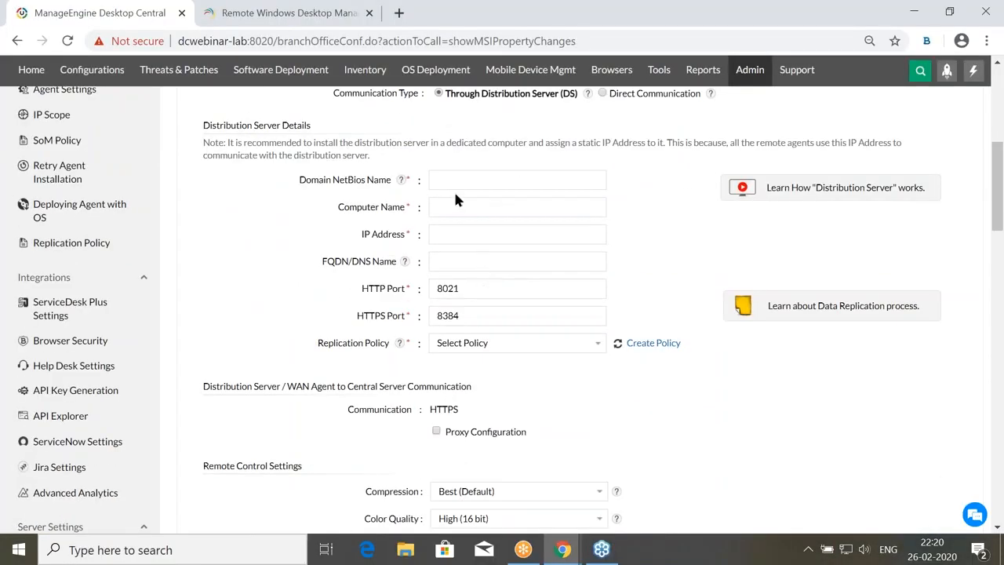
pyautogui.hotkey('alt', 'Tab')
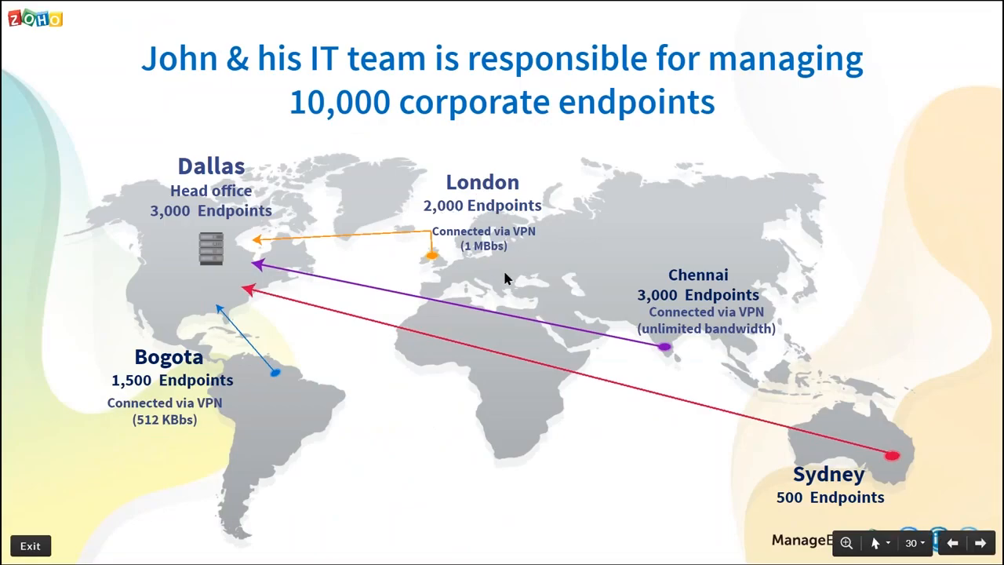
pyautogui.hotkey('alt', 'Tab')
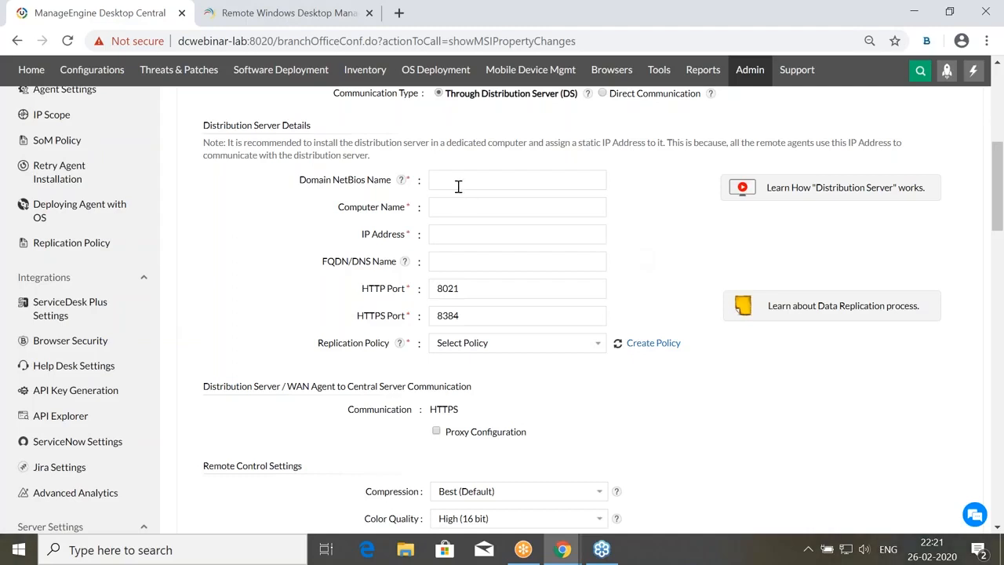
pyautogui.click(441, 212)
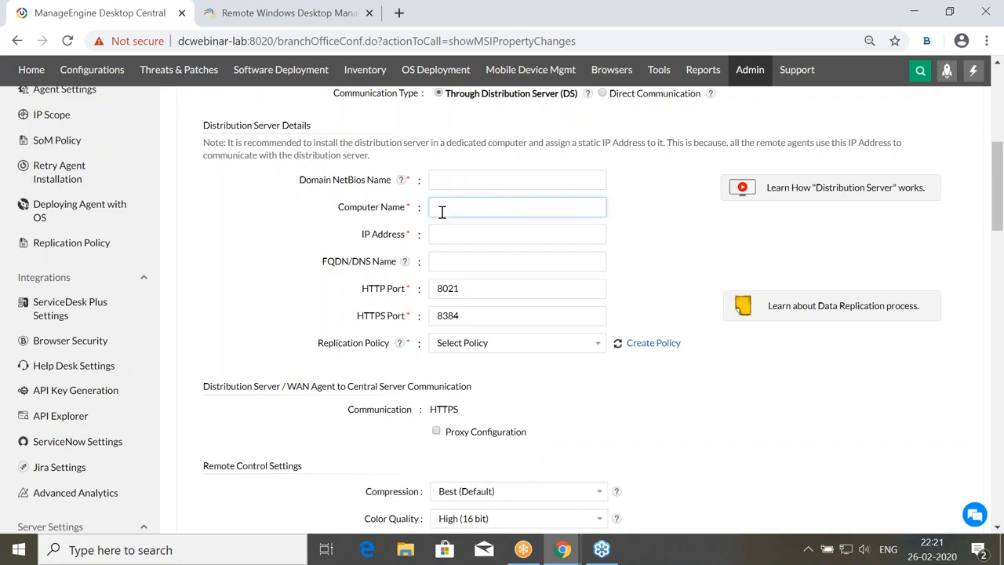
pyautogui.click(443, 233)
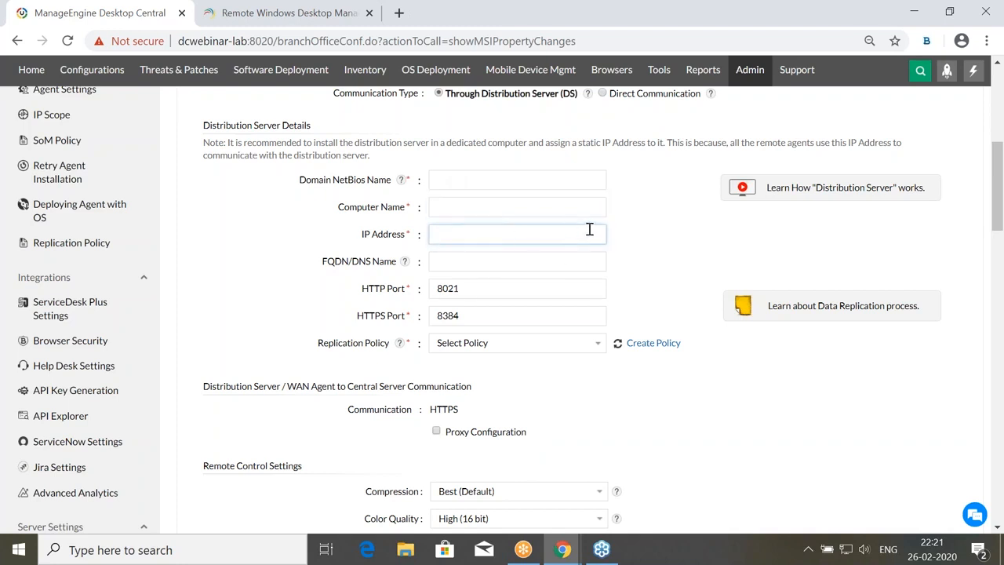
pyautogui.scroll(-1, 649, 286)
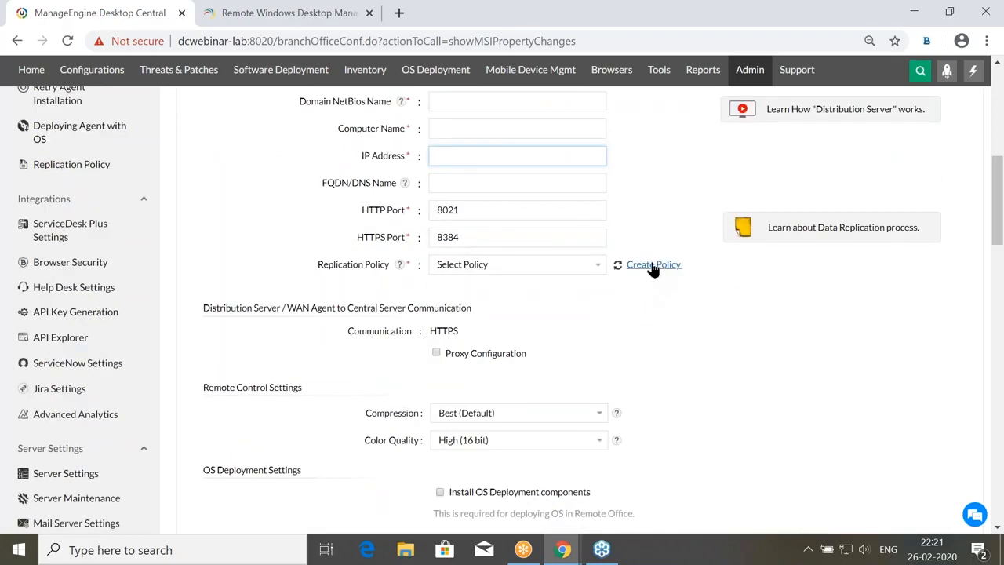
# Start a new replication policy for the distribution server and select every day from Sunday to Saturday for replication.
pyautogui.click(652, 265)
pyautogui.moveTo(491, 289); pyautogui.dragTo(486, 100)
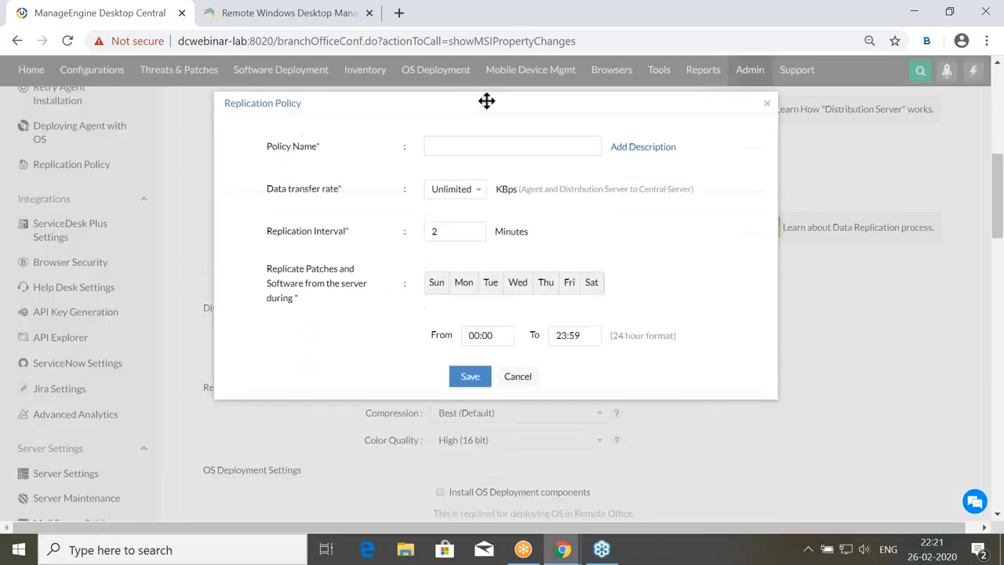
pyautogui.click(445, 292)
pyautogui.click(472, 288)
pyautogui.click(492, 283)
pyautogui.click(518, 287)
pyautogui.click(546, 287)
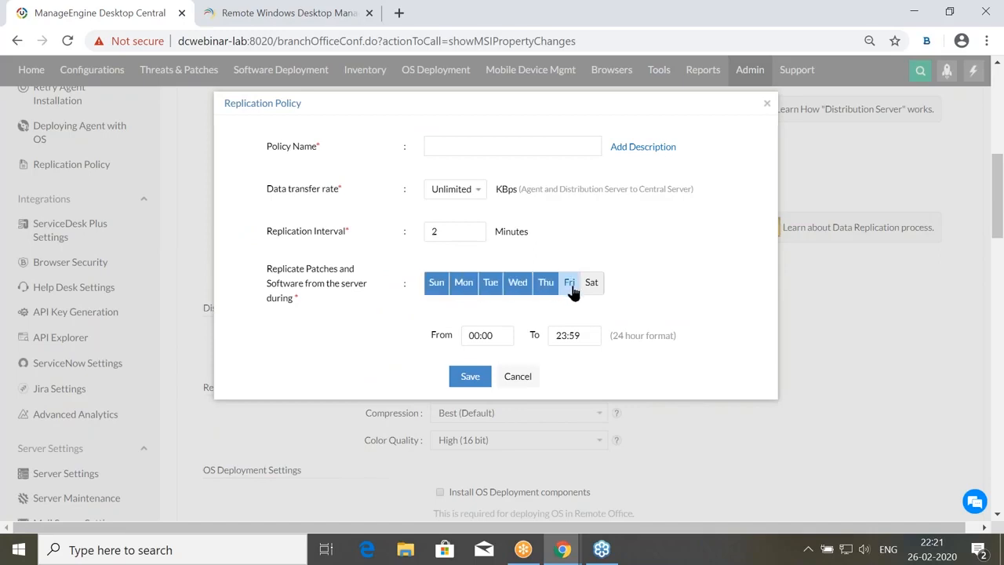
pyautogui.click(570, 289)
pyautogui.click(593, 285)
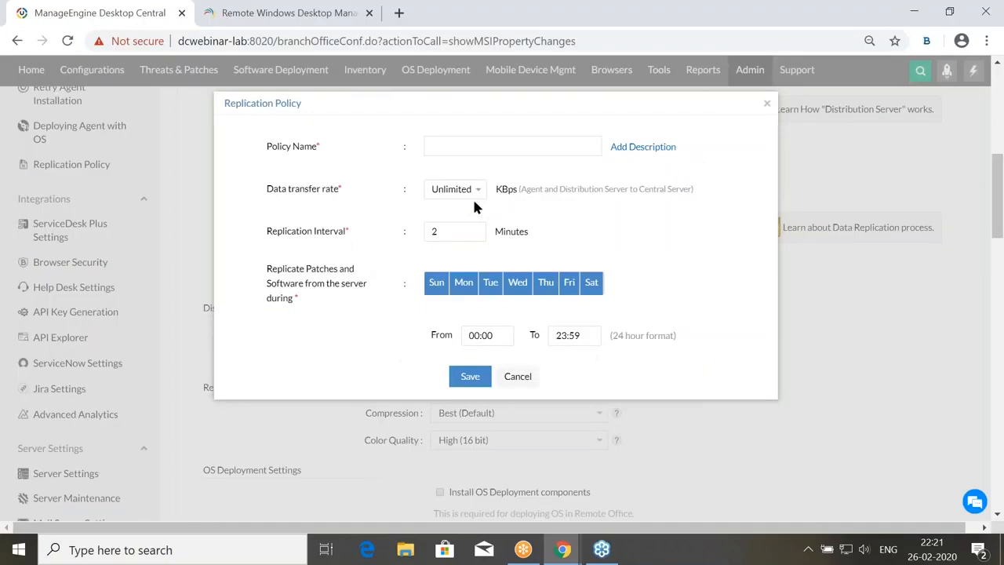
# Set the policy's data transfer rate to 512 KBps, then cancel the replication policy.
pyautogui.click(476, 188)
pyautogui.click(461, 266)
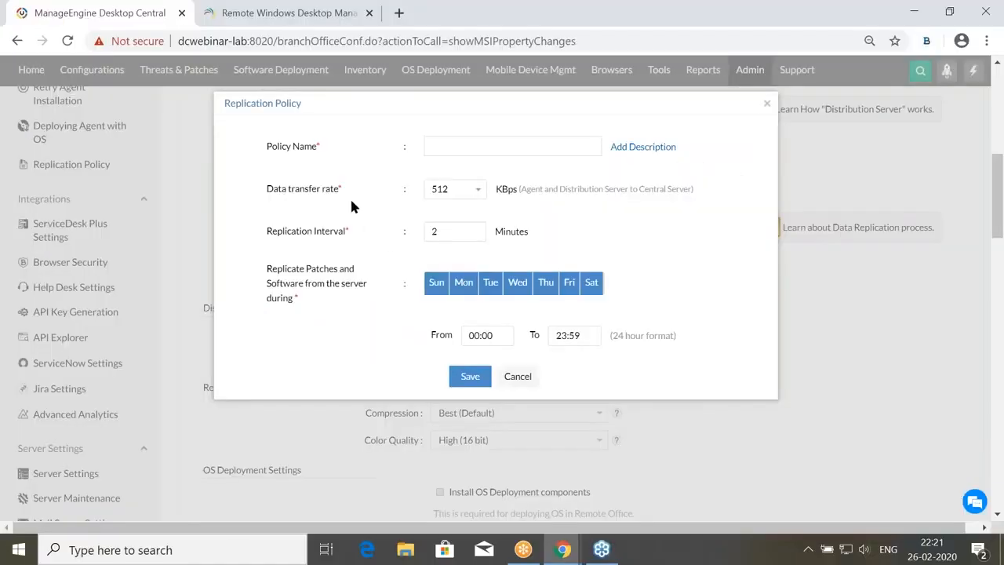
pyautogui.moveTo(348, 191); pyautogui.dragTo(267, 190)
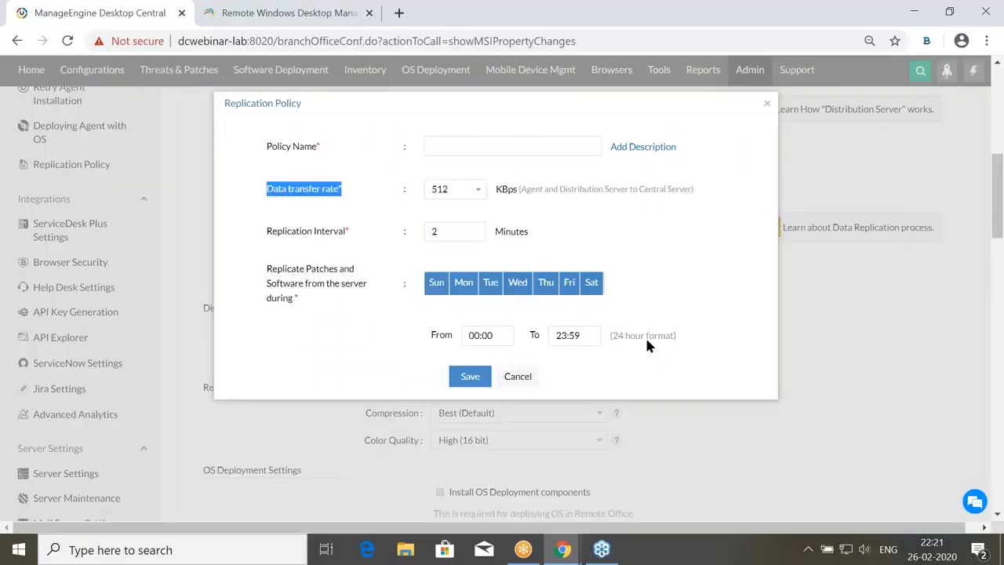
pyautogui.click(524, 378)
# Open the computer selection for the remote office's managed computers, choose the ZOHOCORP domain, and cancel without adding any.
pyautogui.scroll(-1, 756, 361)
pyautogui.scroll(-3, 755, 362)
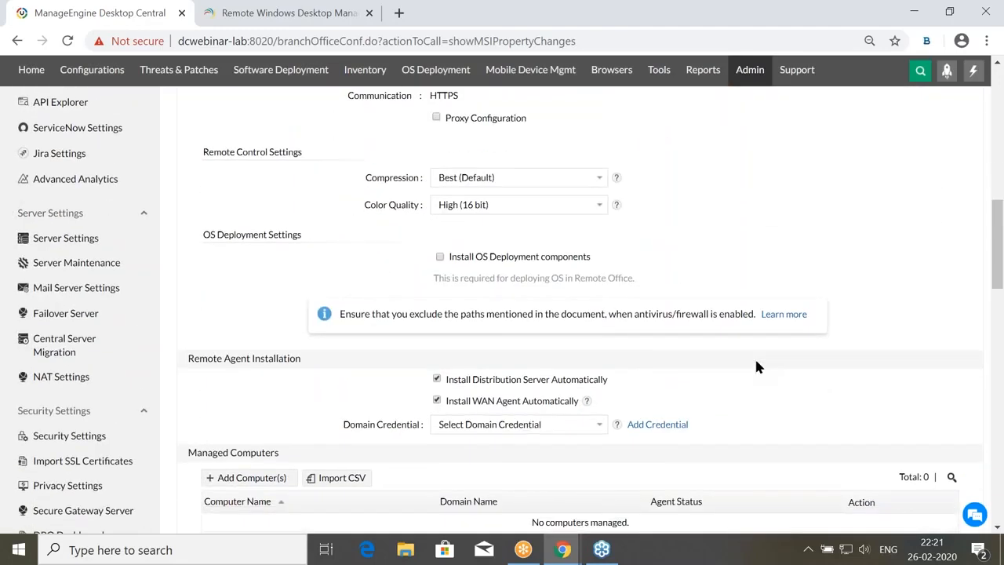
pyautogui.scroll(-2, 755, 362)
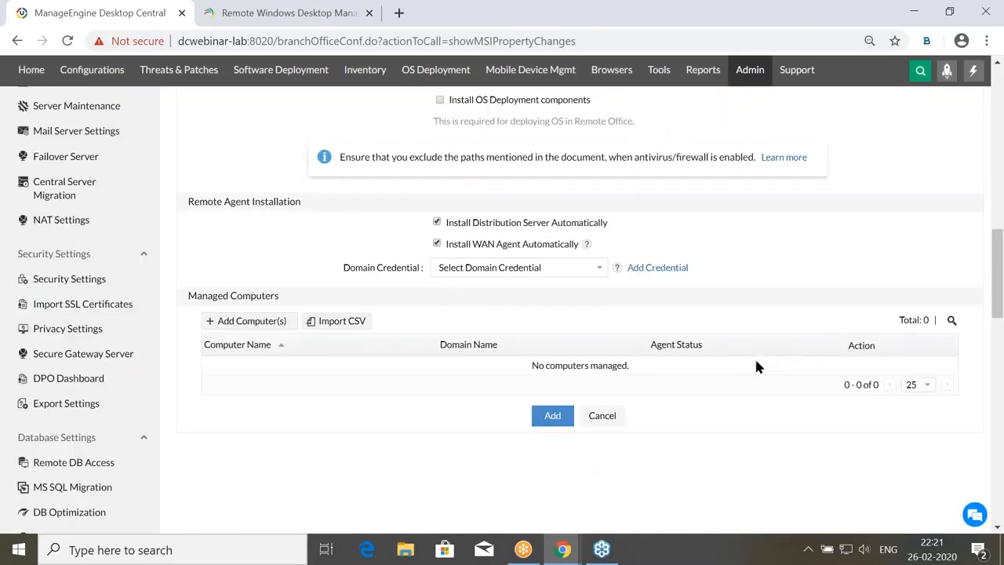
pyautogui.click(260, 319)
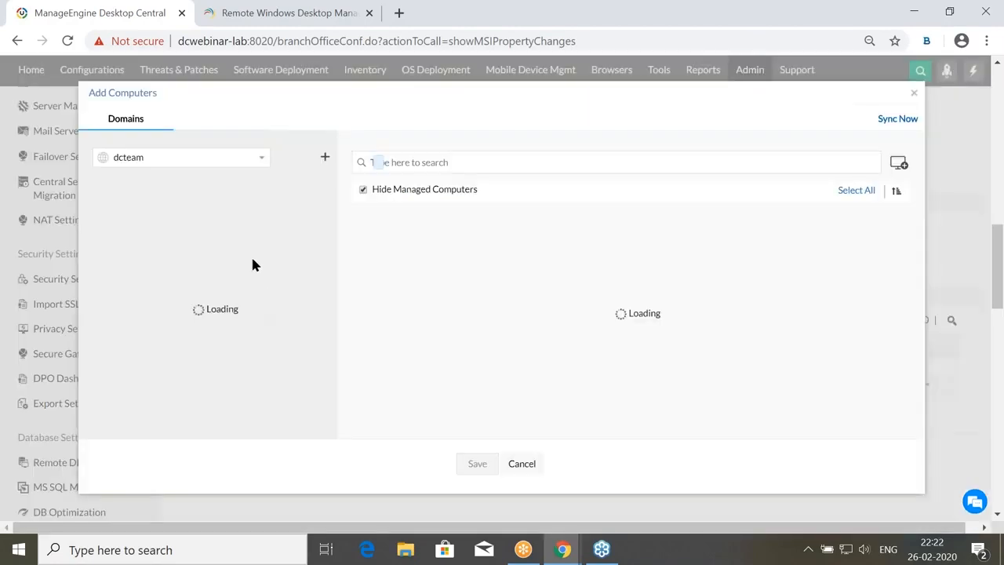
pyautogui.click(245, 156)
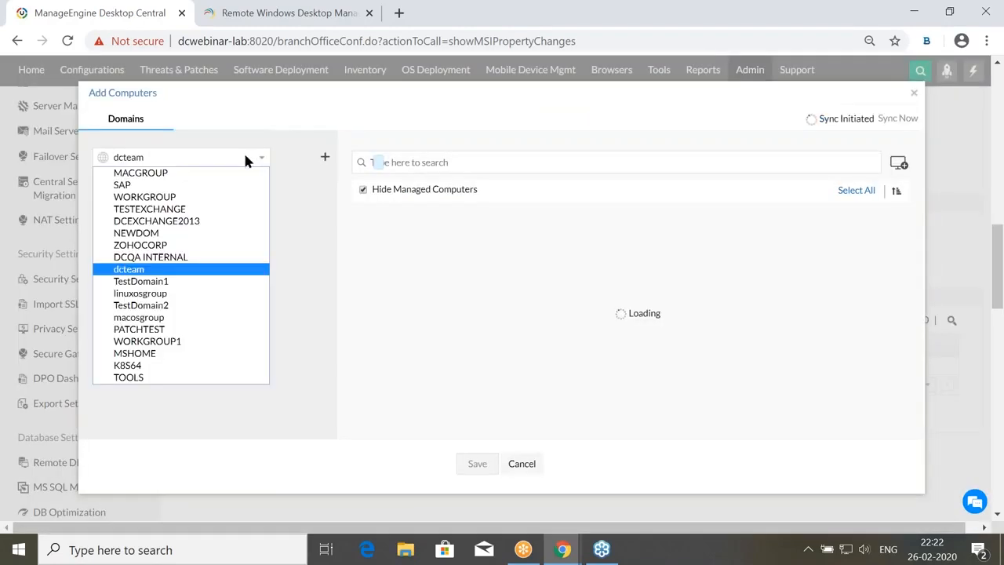
pyautogui.click(186, 246)
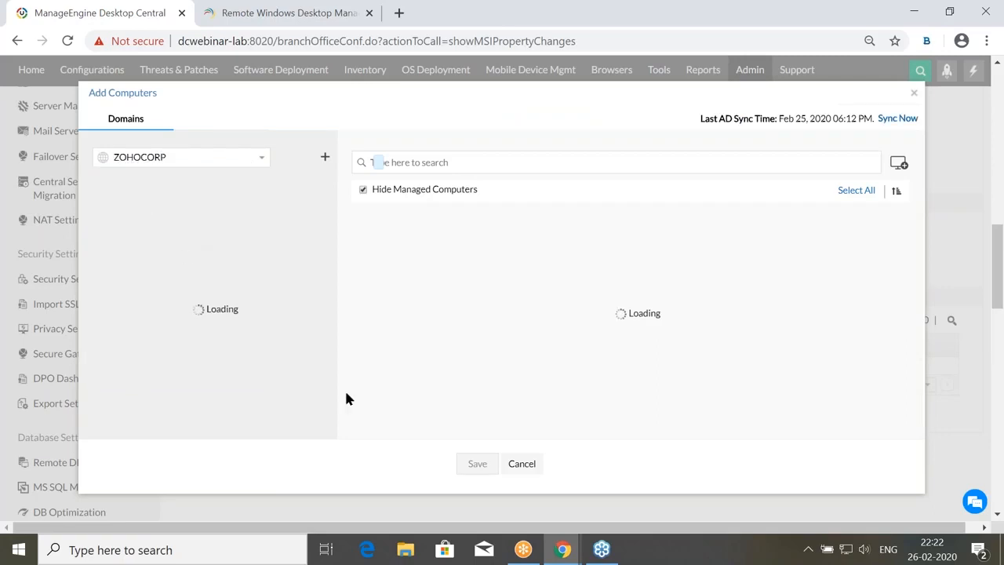
pyautogui.click(508, 467)
# Review the London remote office form, leave it without adding the office, and return to the Remote Offices list.
pyautogui.scroll(3, 533, 462)
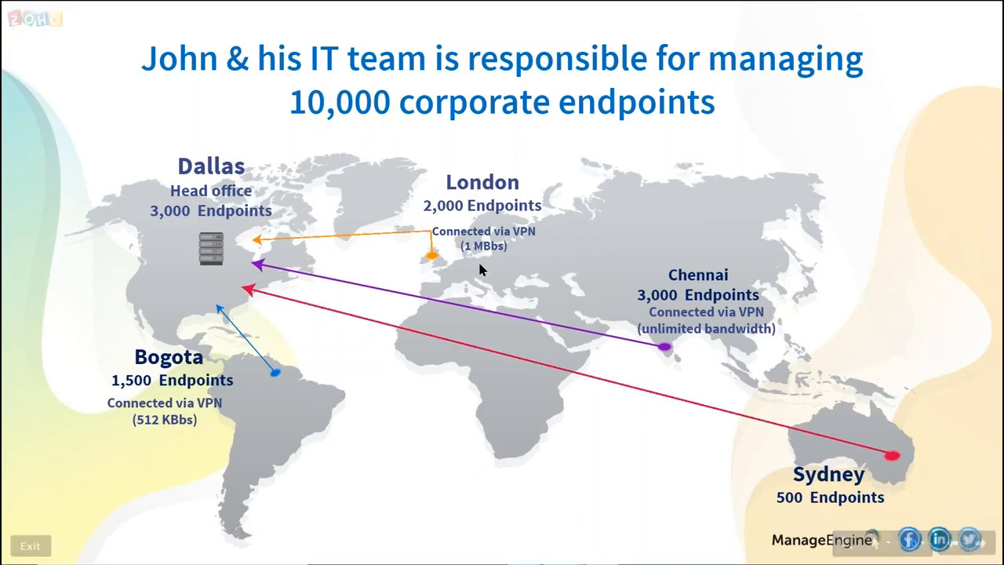
pyautogui.scroll(5, 480, 318)
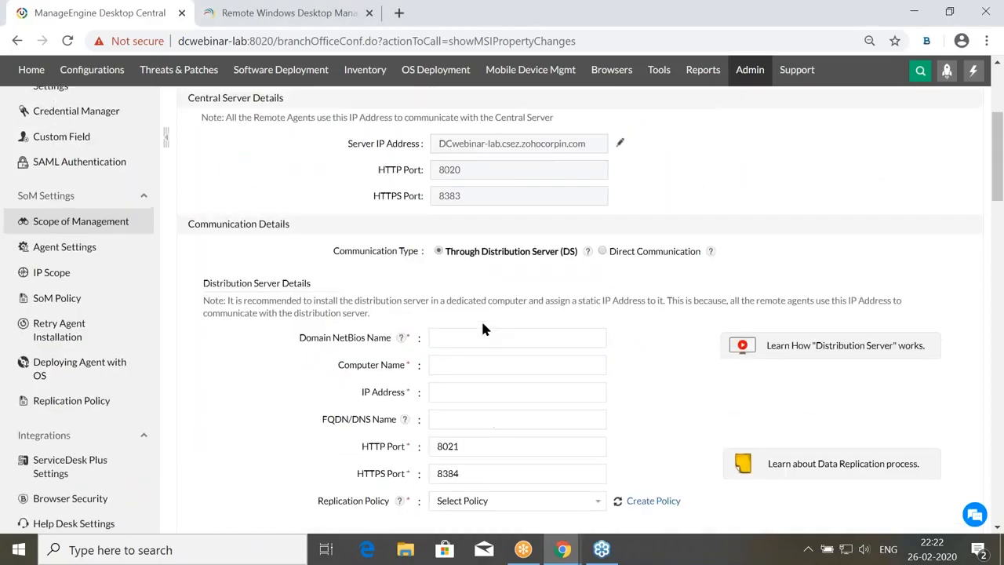
pyautogui.scroll(3, 482, 326)
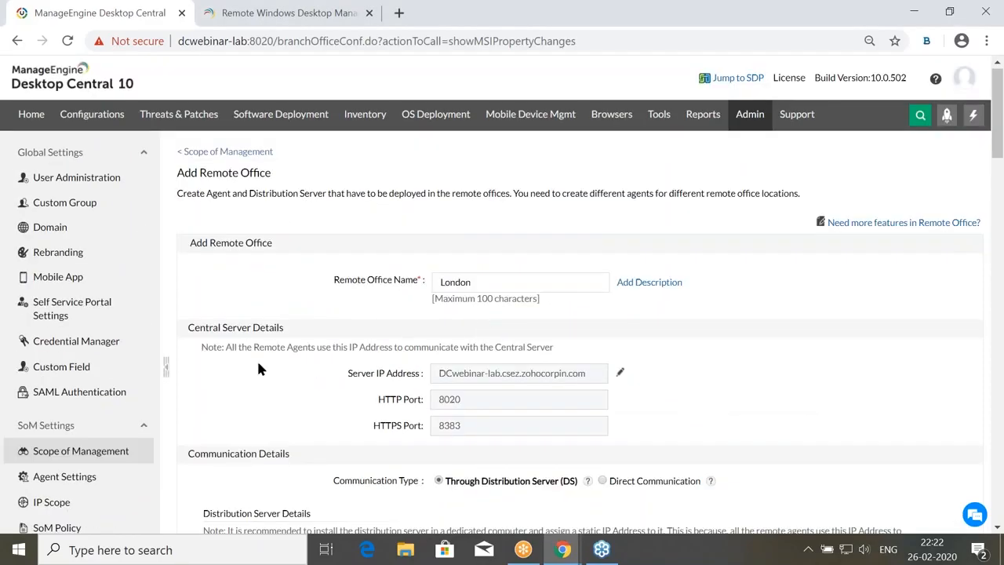
pyautogui.scroll(-2, 195, 404)
pyautogui.scroll(3, 358, 321)
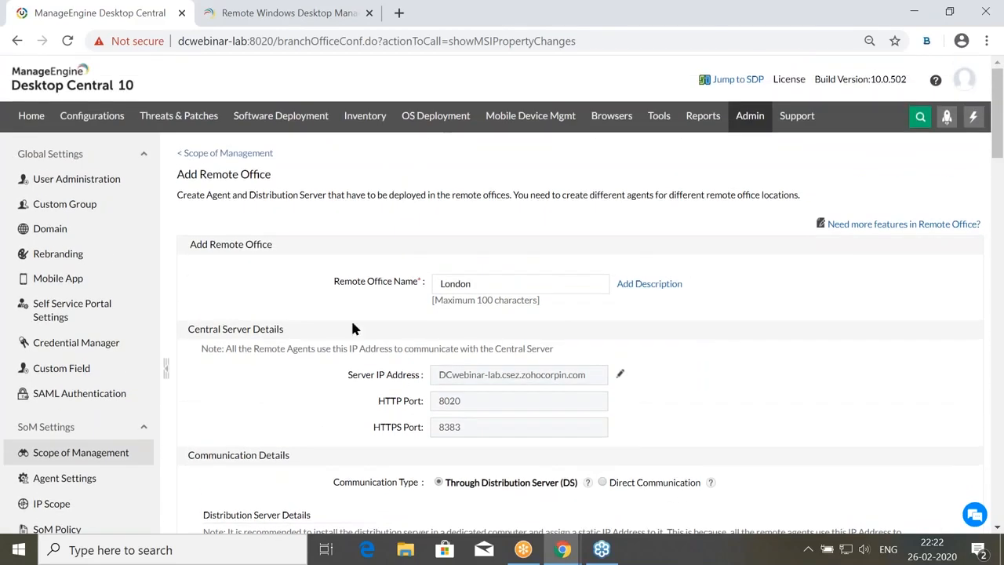
pyautogui.scroll(-2, 350, 320)
pyautogui.click(104, 302)
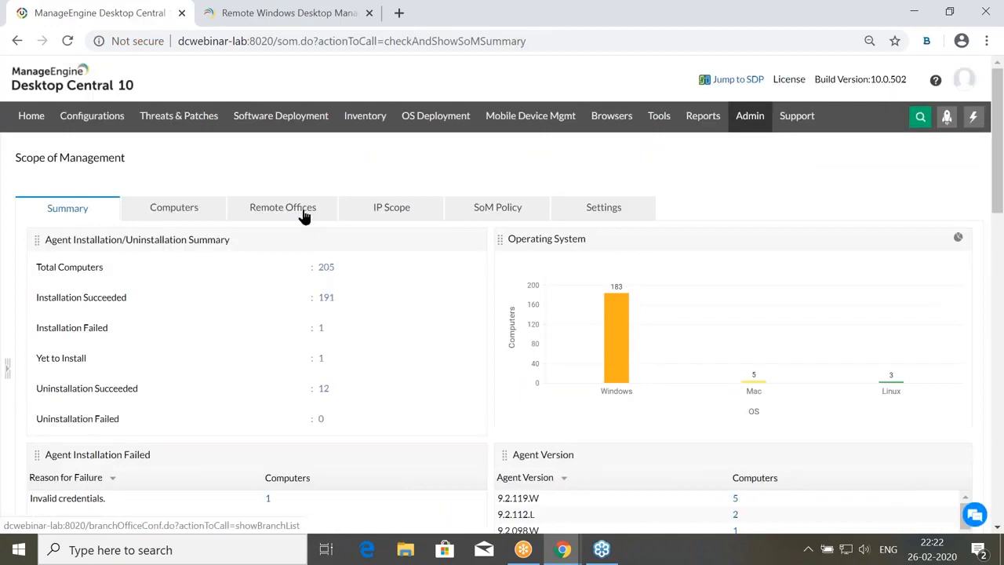
pyautogui.click(304, 215)
# Examine the existing remote offices in the list, including SFO, San Francisco and Roaming Users.
pyautogui.scroll(-2, 308, 281)
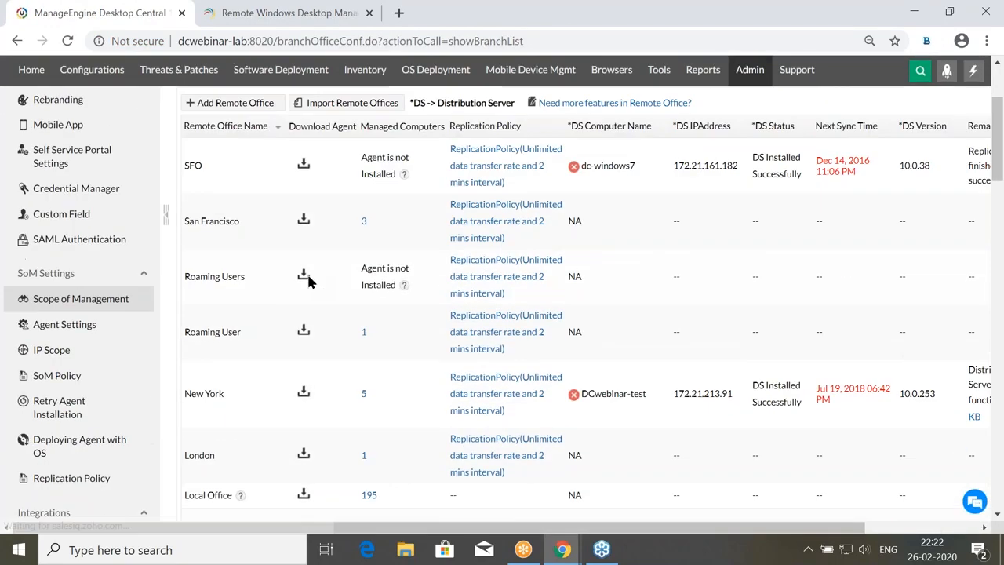
pyautogui.doubleClick(193, 165)
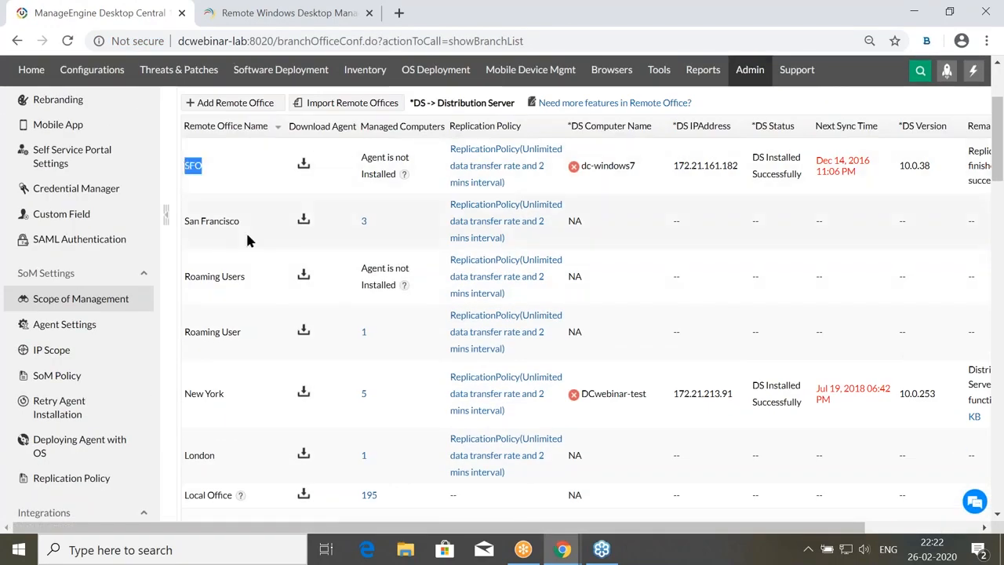
pyautogui.scroll(-1, 255, 282)
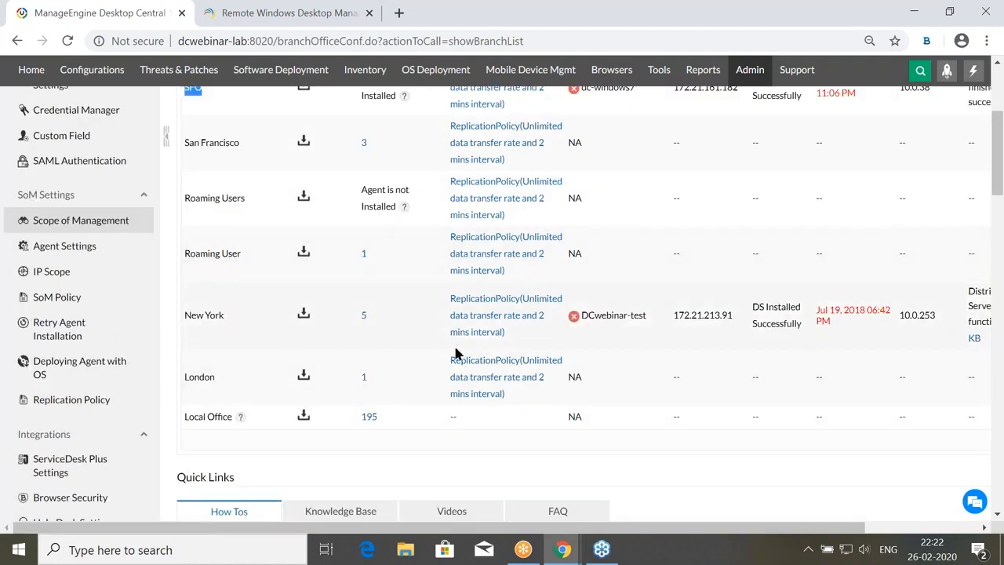
pyautogui.scroll(1, 454, 353)
pyautogui.click(246, 196)
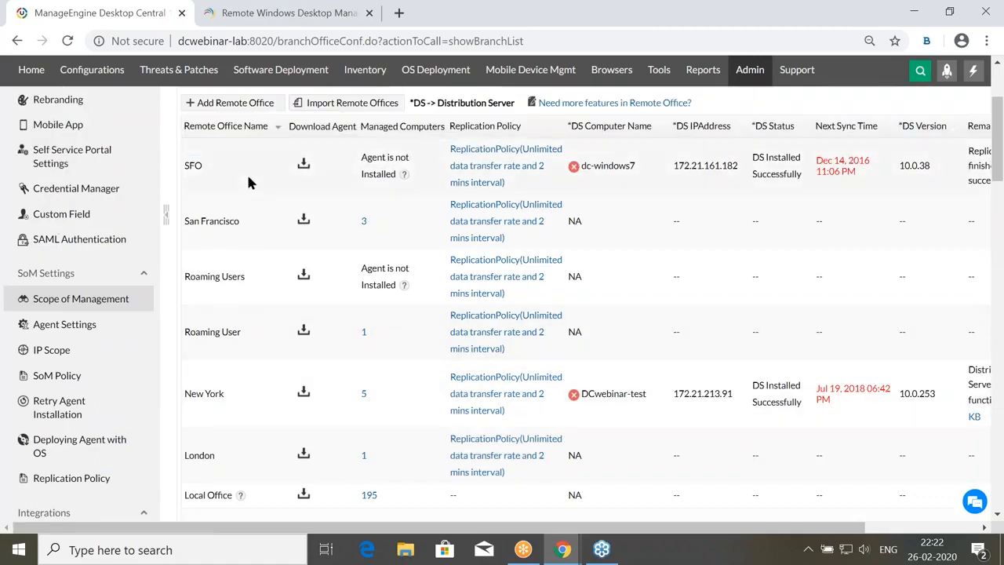
pyautogui.moveTo(245, 222); pyautogui.dragTo(189, 222)
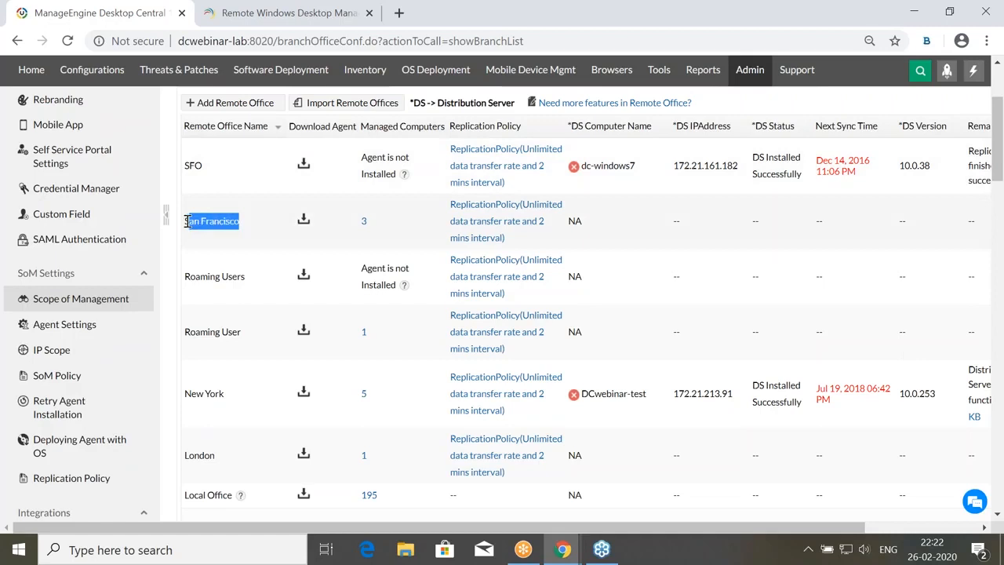
pyautogui.click(253, 276)
pyautogui.moveTo(248, 277); pyautogui.dragTo(184, 276)
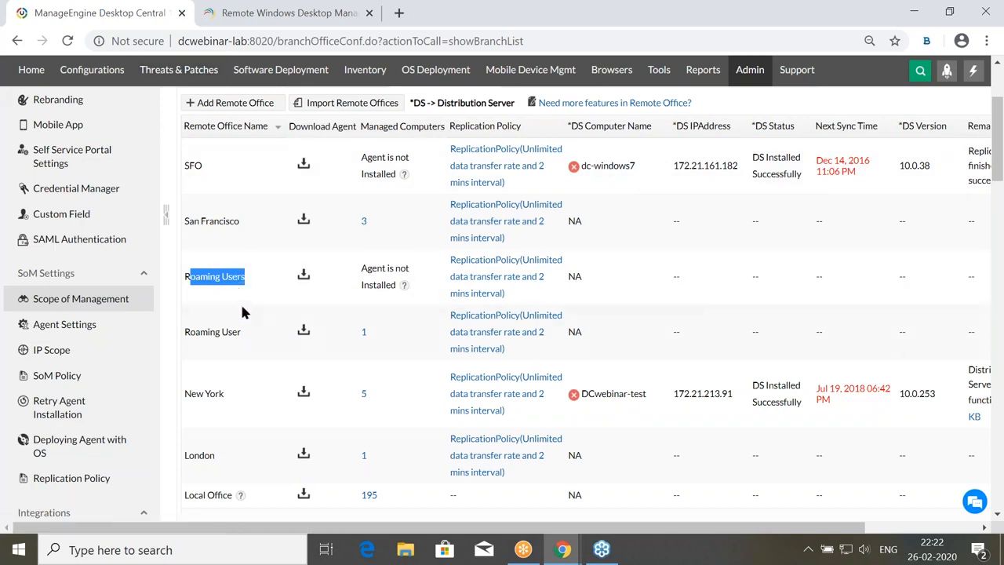
pyautogui.scroll(2, 291, 318)
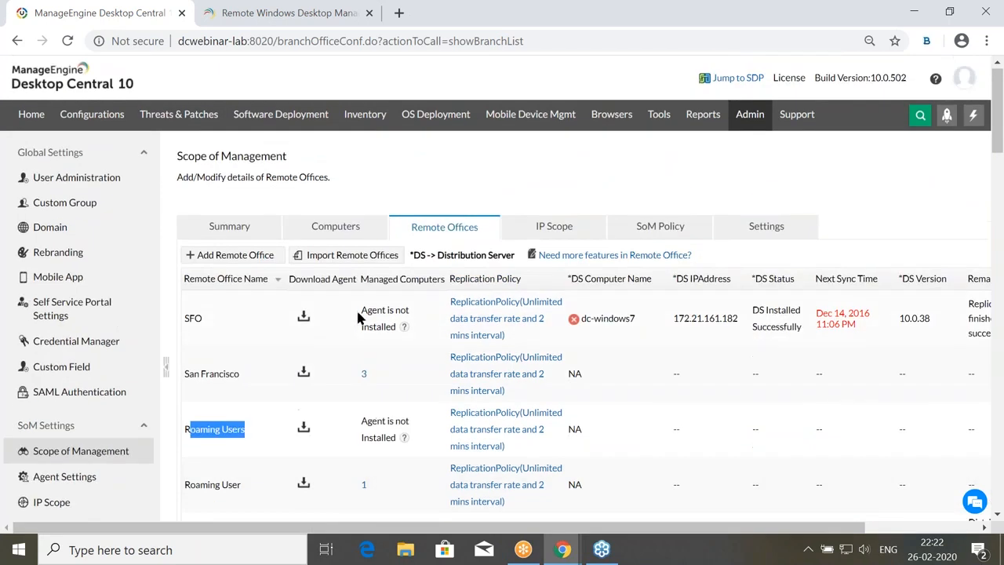
# Review the presentation slide mapping the Dallas head office and its remote sites, and return to the Desktop Central admin page.
pyautogui.hotkey('alt', 'Tab')
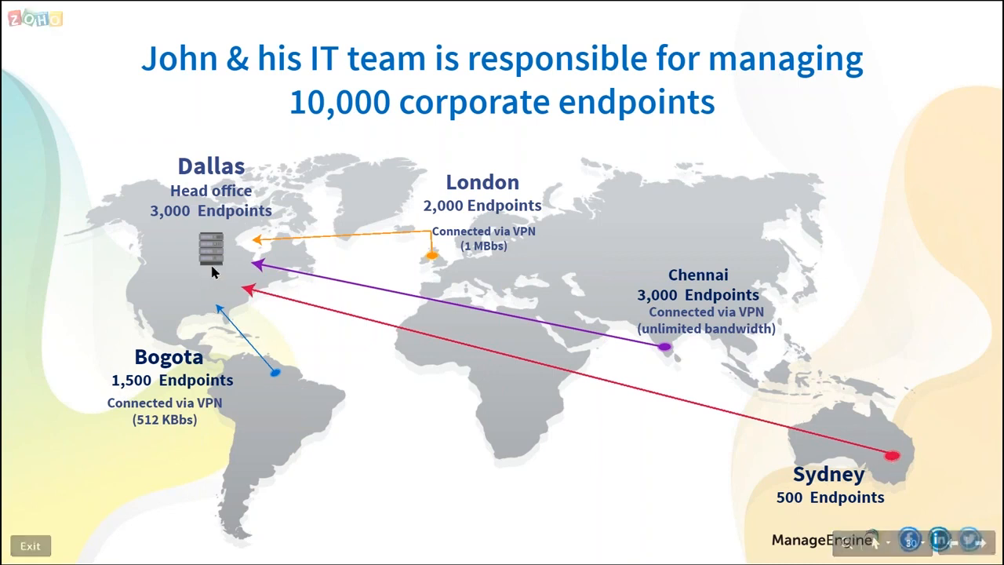
pyautogui.hotkey('alt', 'Tab')
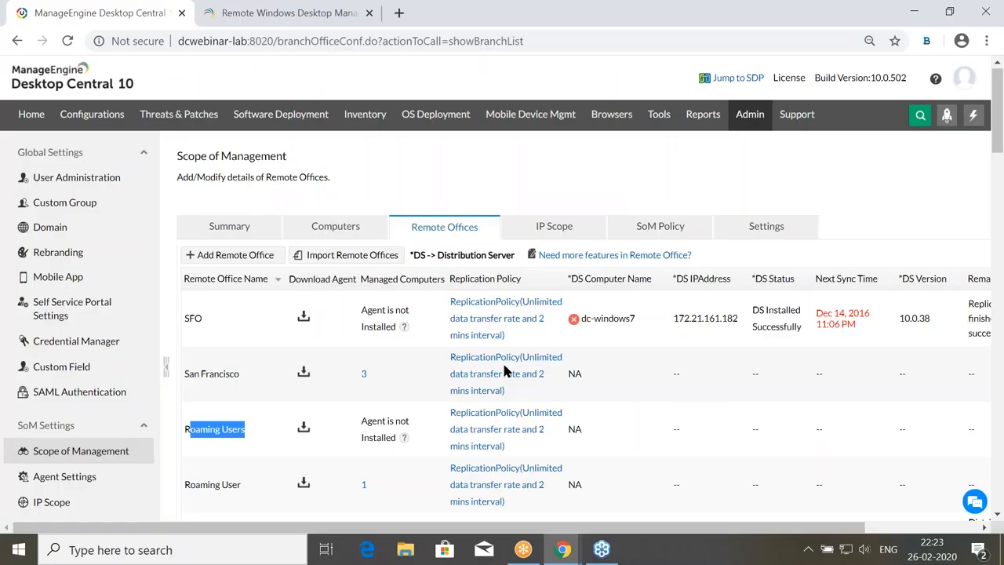
pyautogui.hotkey('alt', 'Tab')
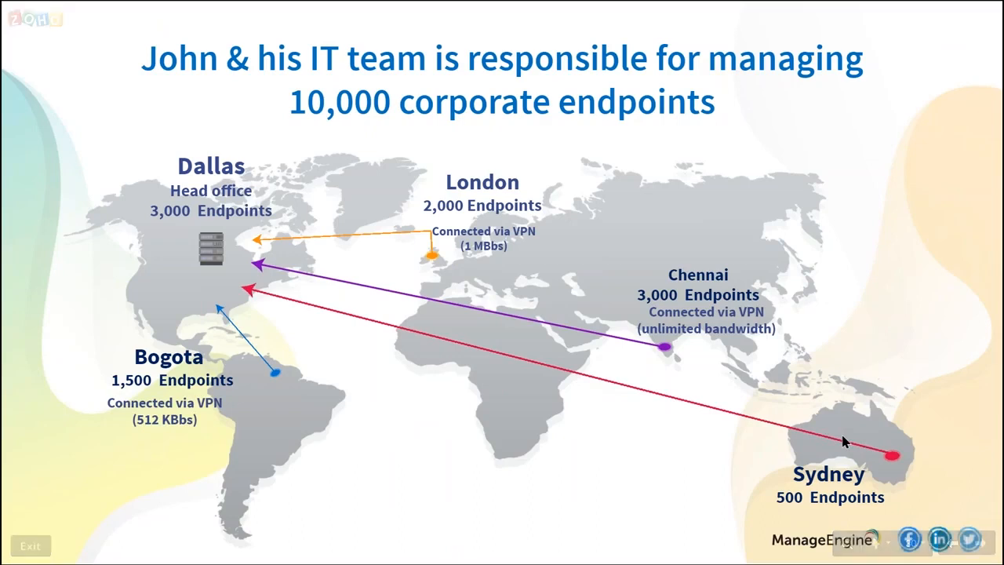
pyautogui.hotkey('alt', 'Tab')
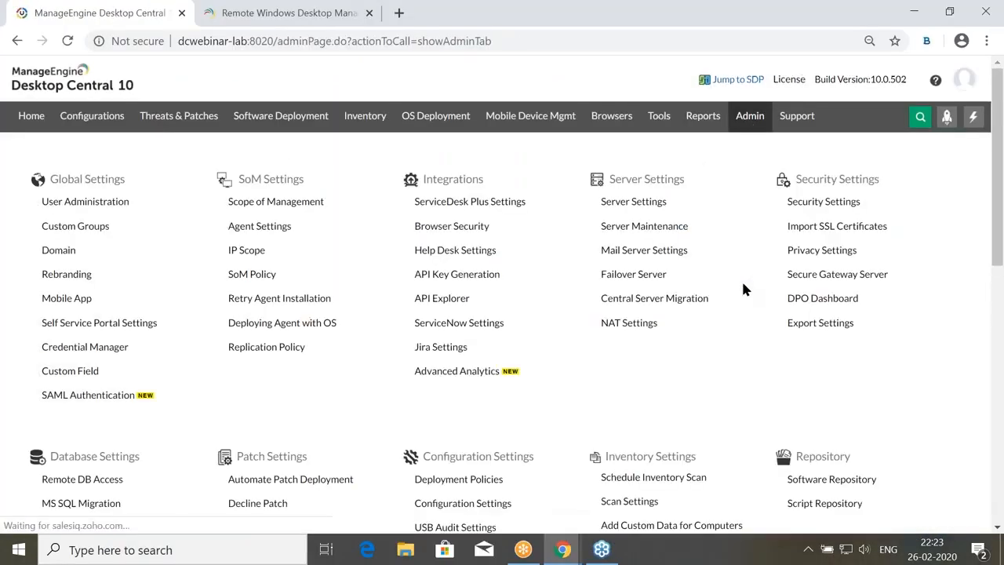
# Open the NAT settings and examine the roaming-user ports, the communication diagram and the NAT device's public FQDN.
pyautogui.click(630, 323)
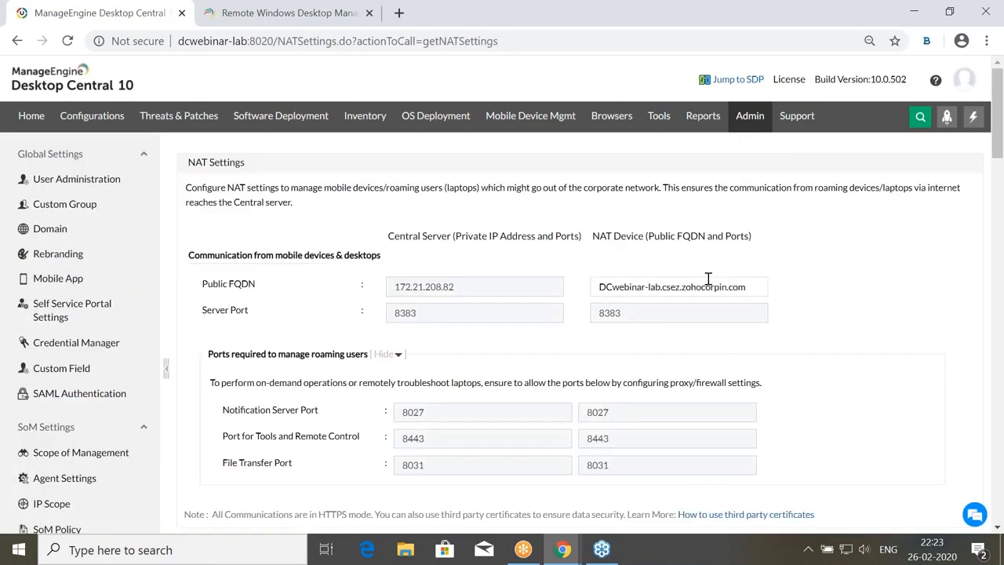
pyautogui.scroll(-4, 698, 337)
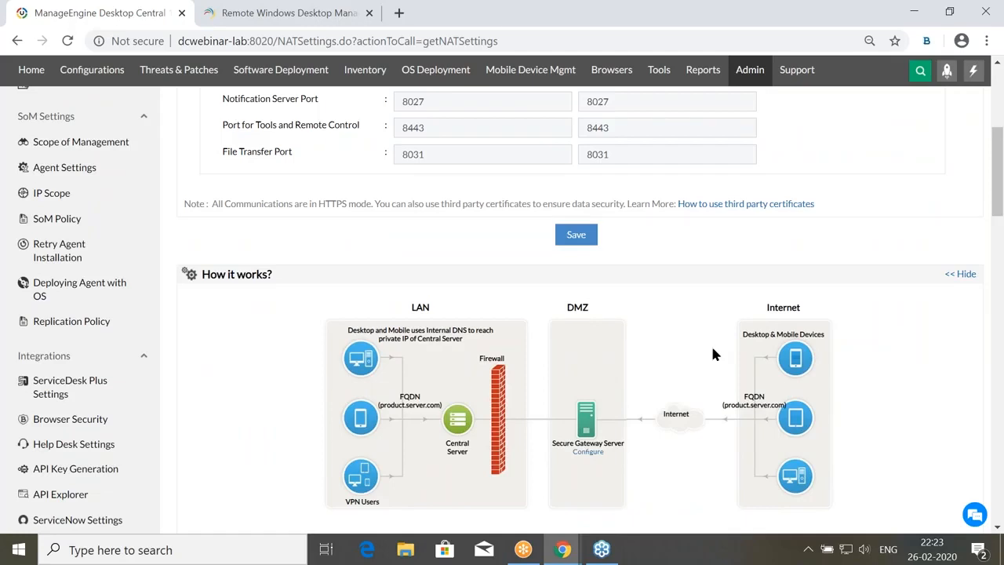
pyautogui.scroll(-1, 698, 354)
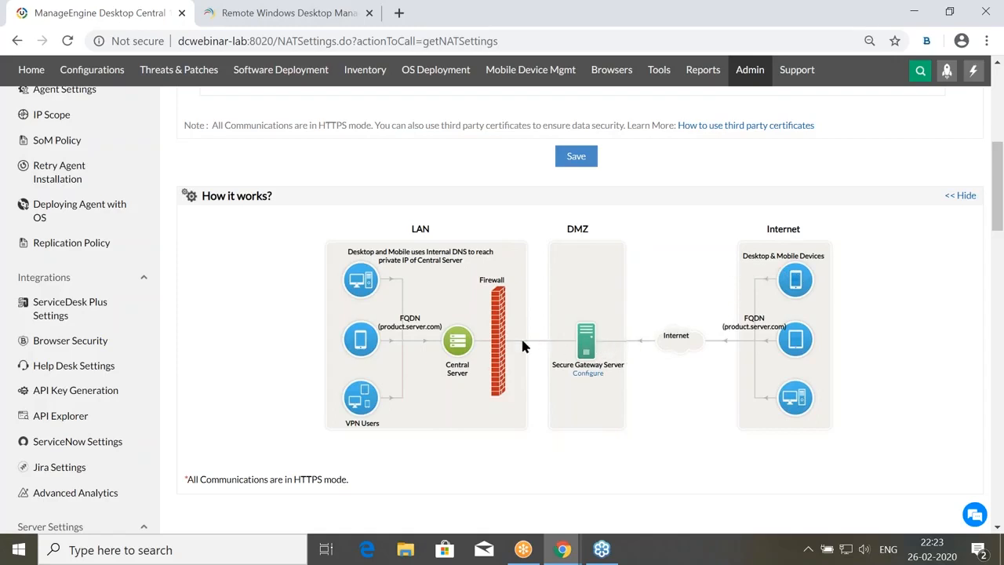
pyautogui.scroll(5, 667, 341)
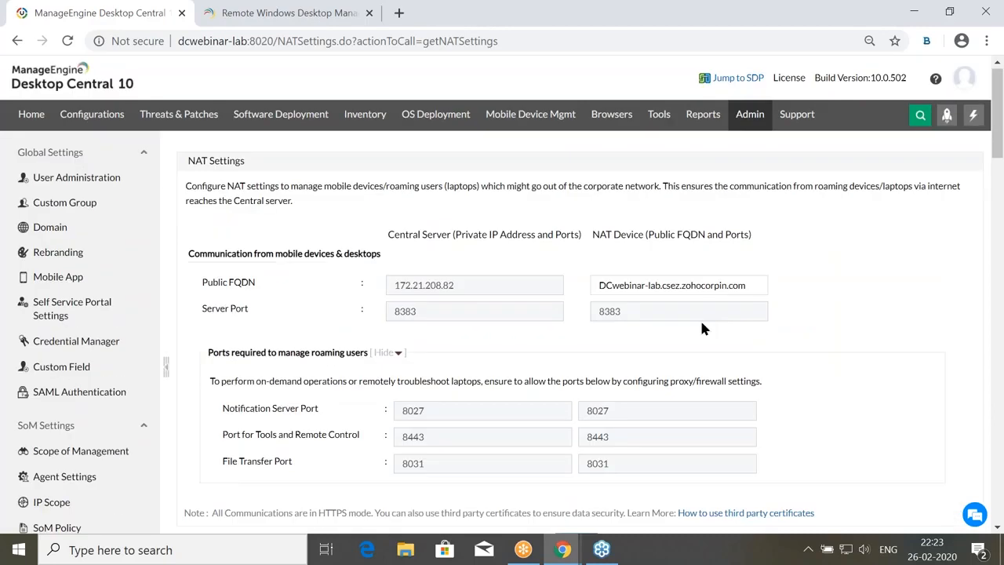
pyautogui.moveTo(746, 285); pyautogui.dragTo(586, 287)
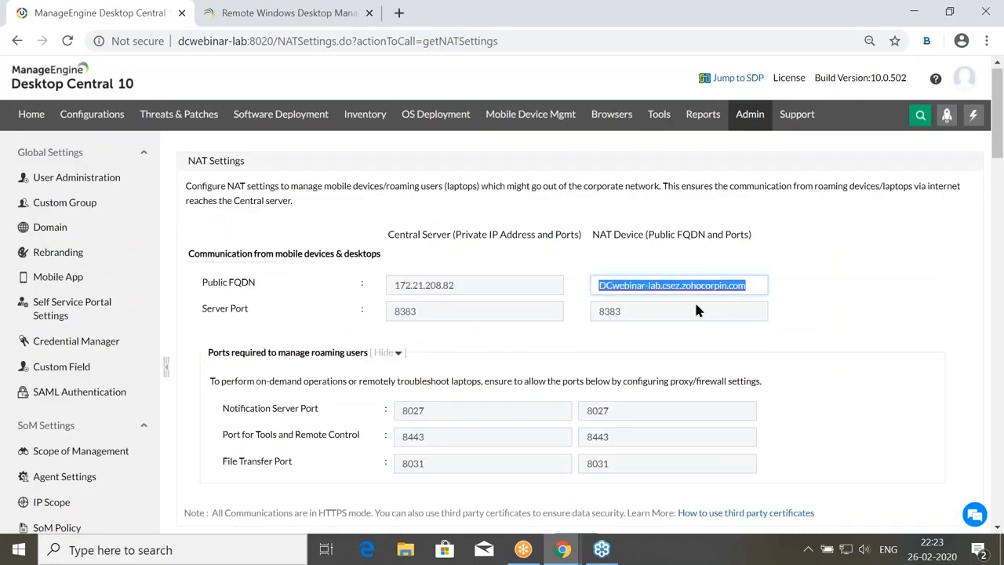
# Go to the Scope of Management's remote offices and open a blank form for adding a remote office.
pyautogui.click(749, 113)
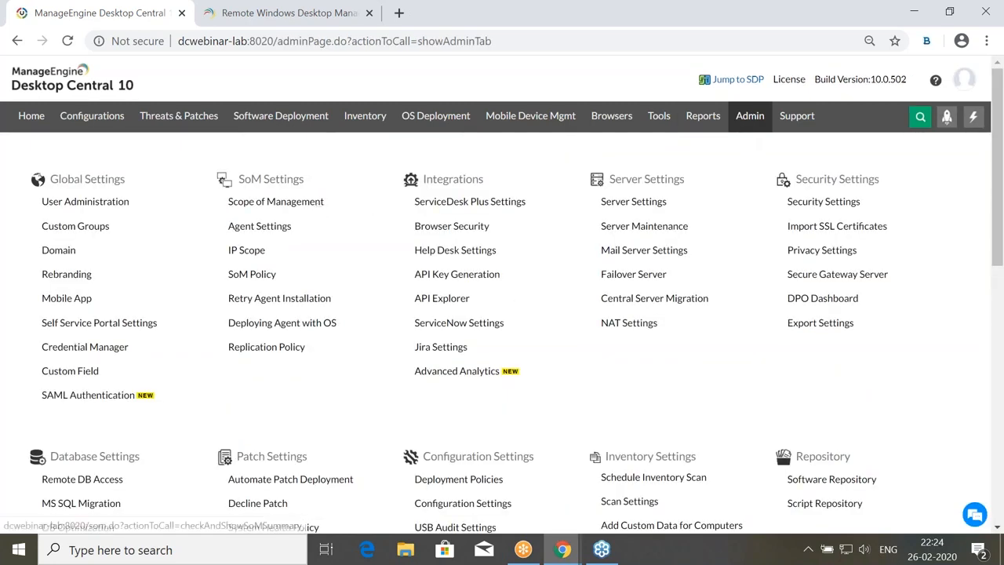
pyautogui.click(284, 201)
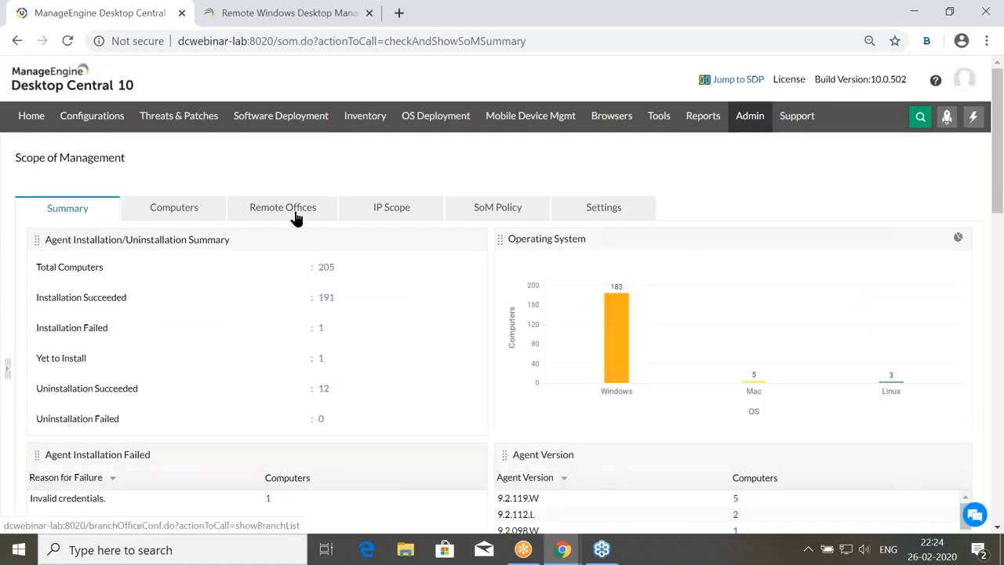
pyautogui.click(298, 215)
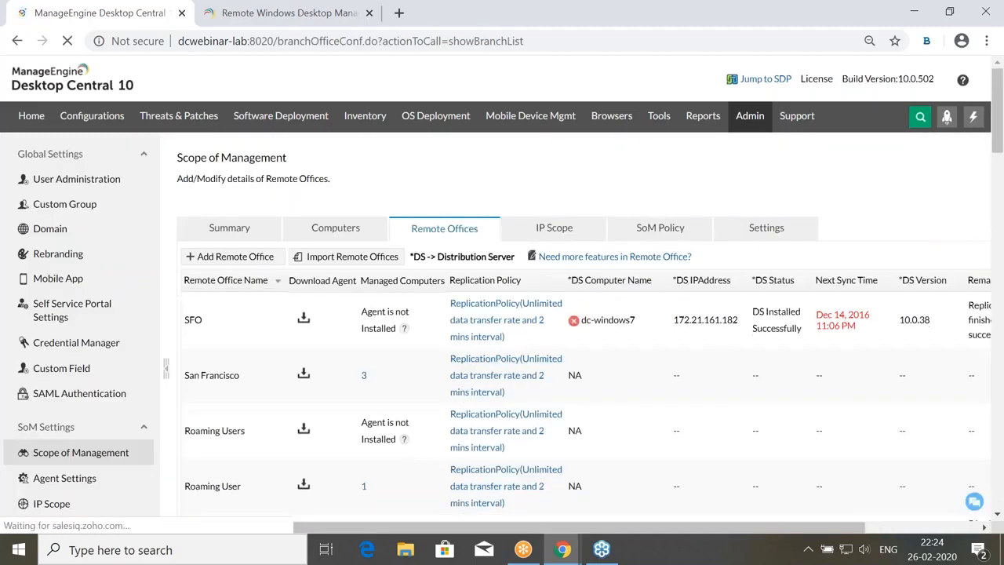
pyautogui.click(239, 258)
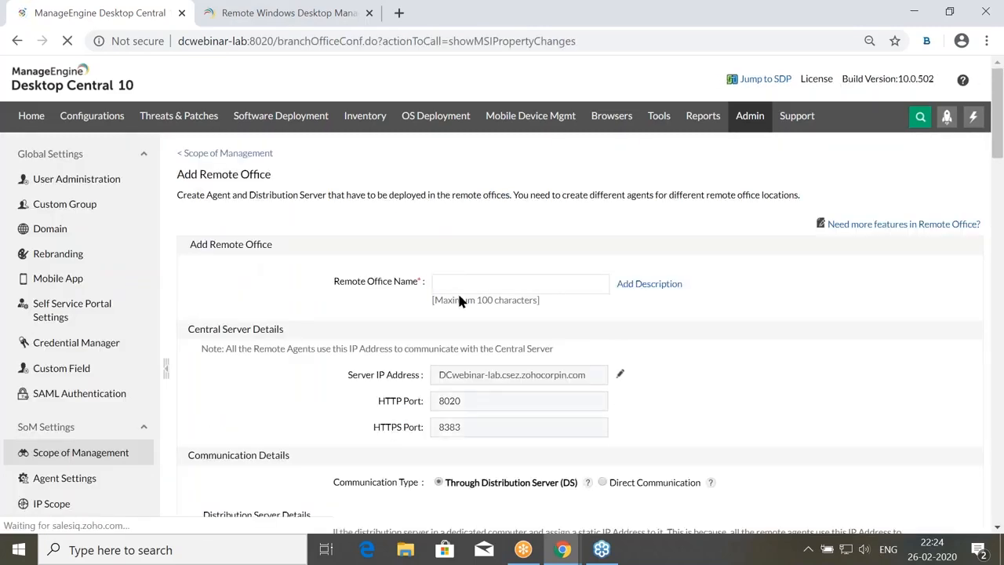
# Open the NAT settings from the central server details, check the public FQDN, and close them without changes.
pyautogui.scroll(-1, 549, 293)
pyautogui.click(620, 301)
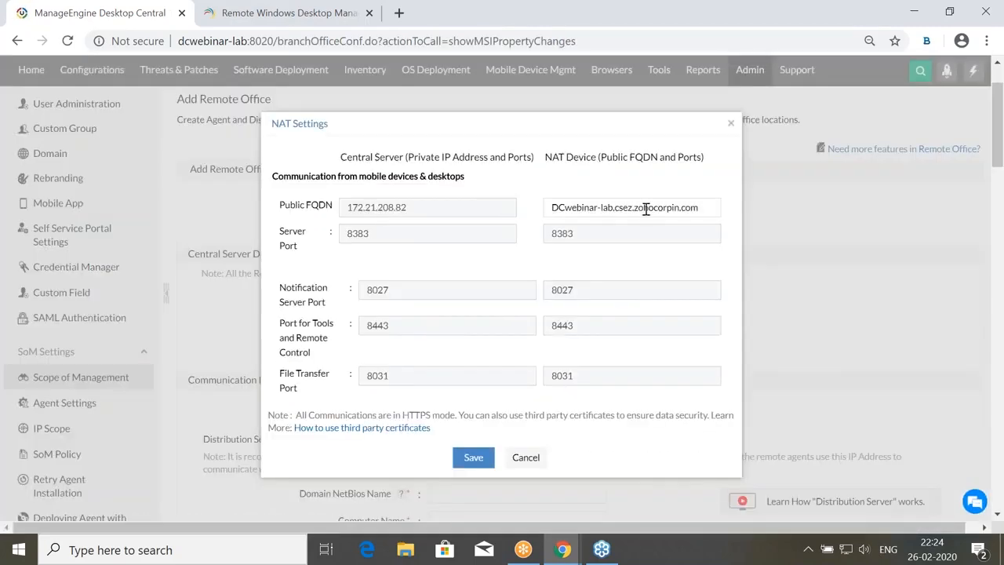
pyautogui.click(701, 207)
pyautogui.moveTo(702, 207); pyautogui.dragTo(548, 211)
pyautogui.click(730, 124)
# Set the new remote office's communication type to Direct Communication.
pyautogui.scroll(-1, 695, 250)
pyautogui.moveTo(297, 293); pyautogui.dragTo(216, 301)
pyautogui.click(601, 329)
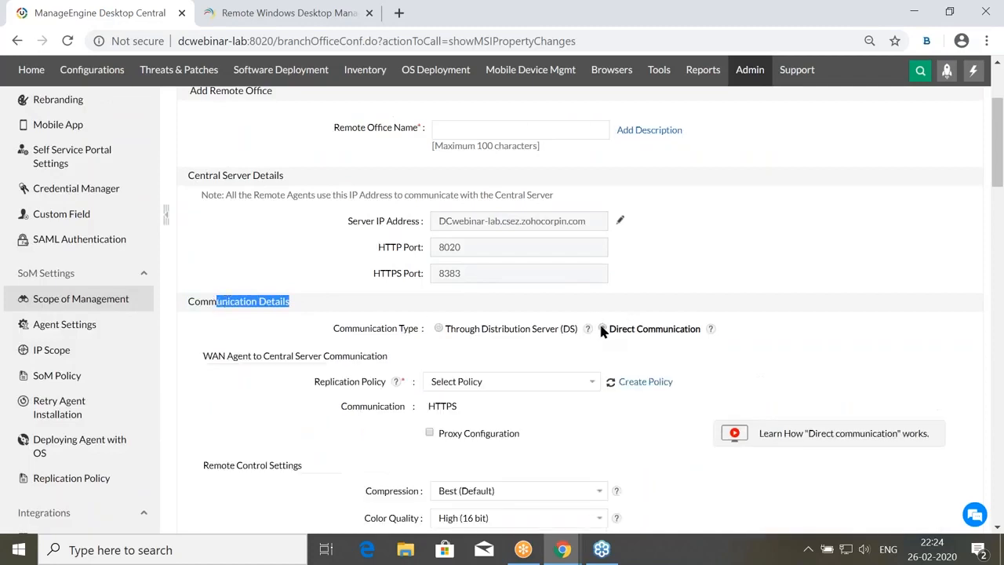
# Open a new replication policy from the remote office form, review its interval and schedule options, and cancel it.
pyautogui.scroll(-2, 768, 314)
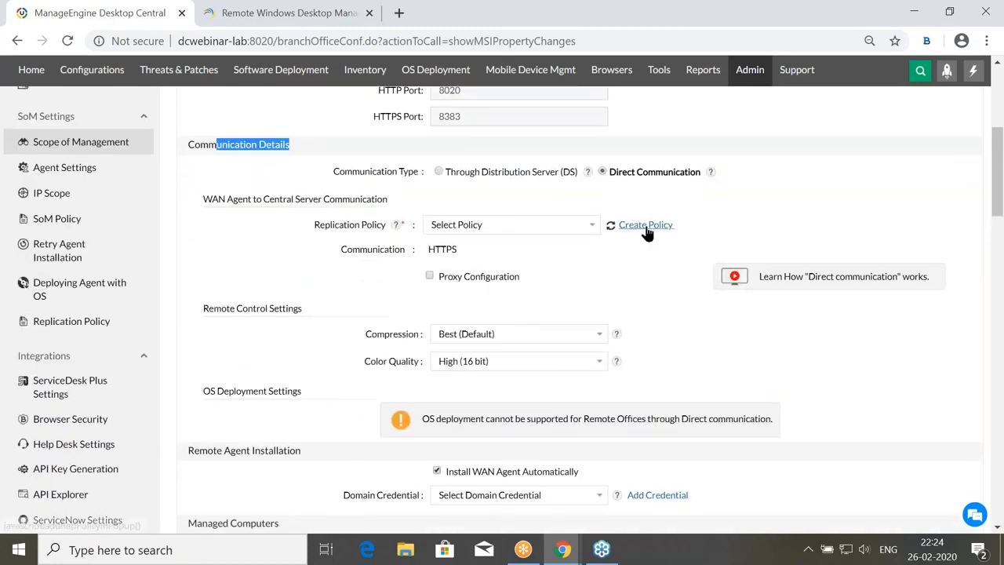
pyautogui.click(645, 226)
pyautogui.moveTo(556, 300); pyautogui.dragTo(582, 166)
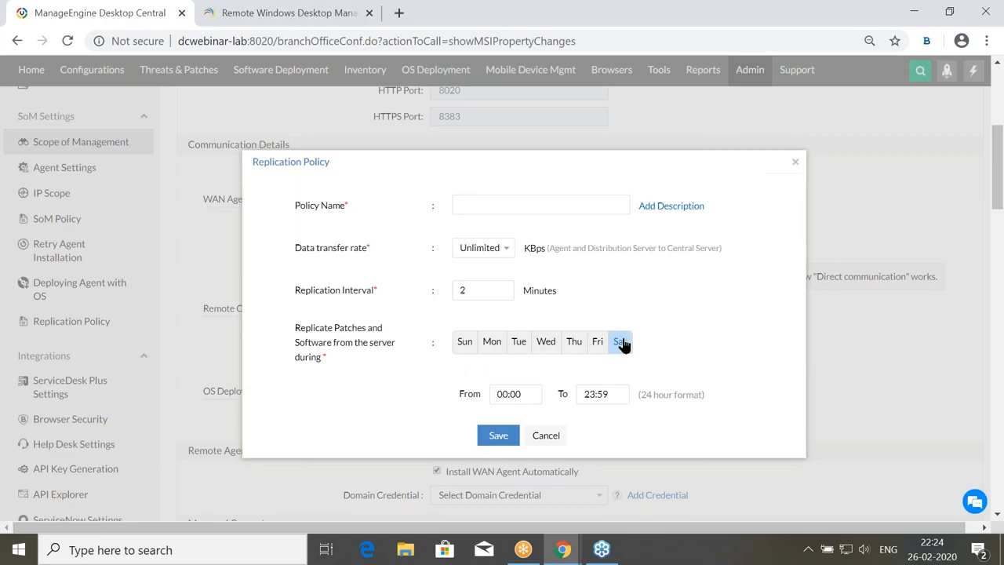
pyautogui.click(547, 436)
# Open the computer selection for the managed computers, cancel without adding any, and review the direct communication form.
pyautogui.scroll(-4, 636, 367)
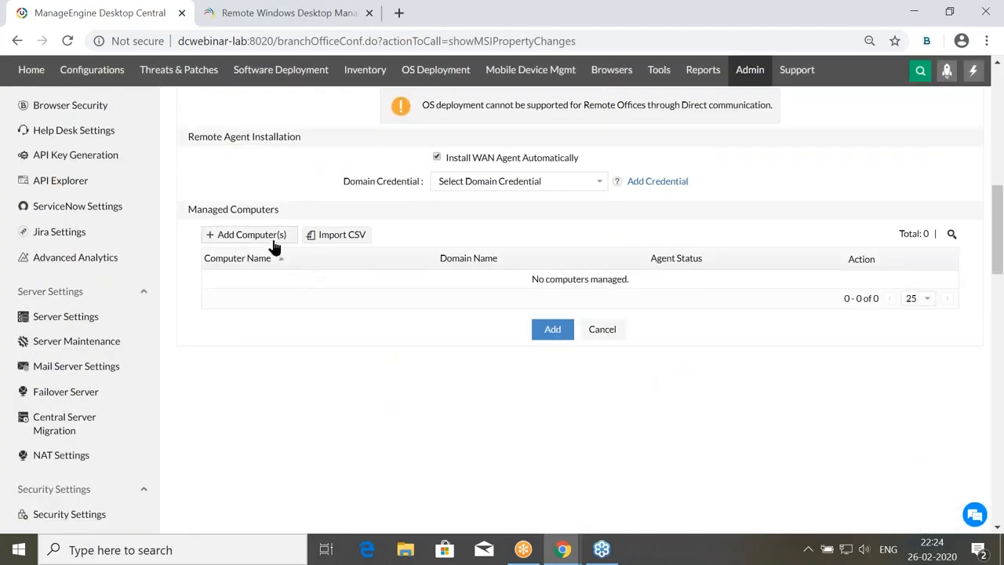
pyautogui.click(265, 237)
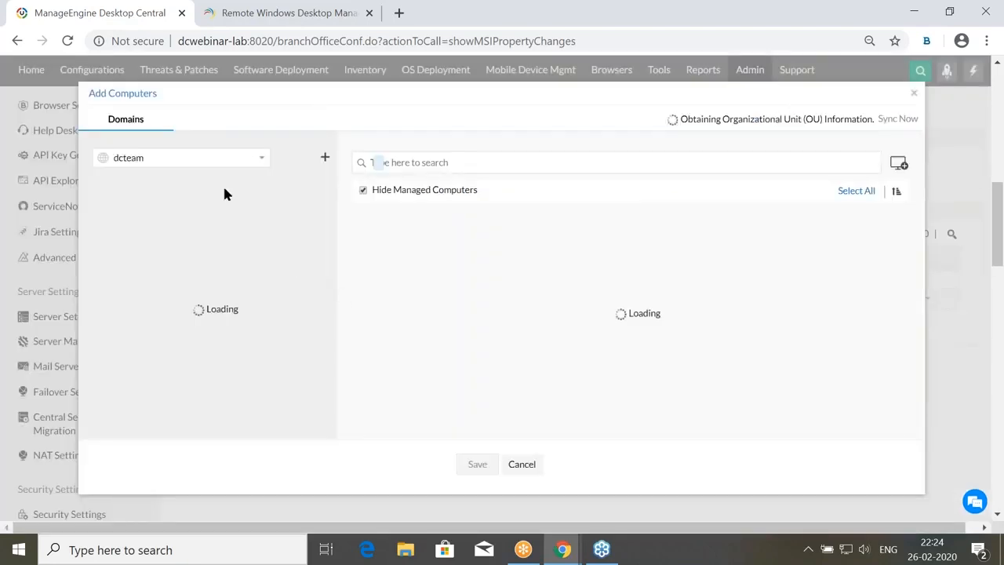
pyautogui.click(524, 466)
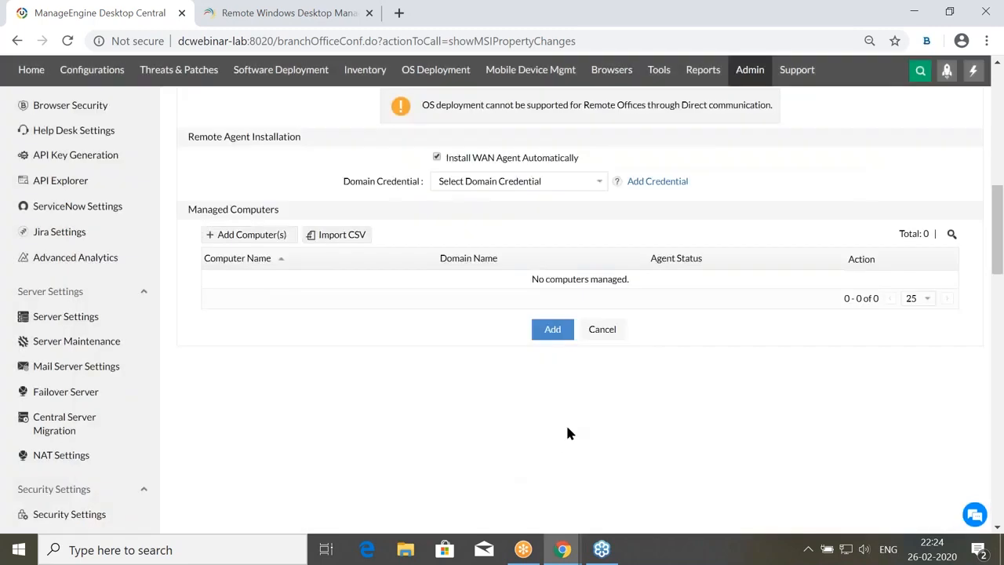
pyautogui.scroll(3, 568, 433)
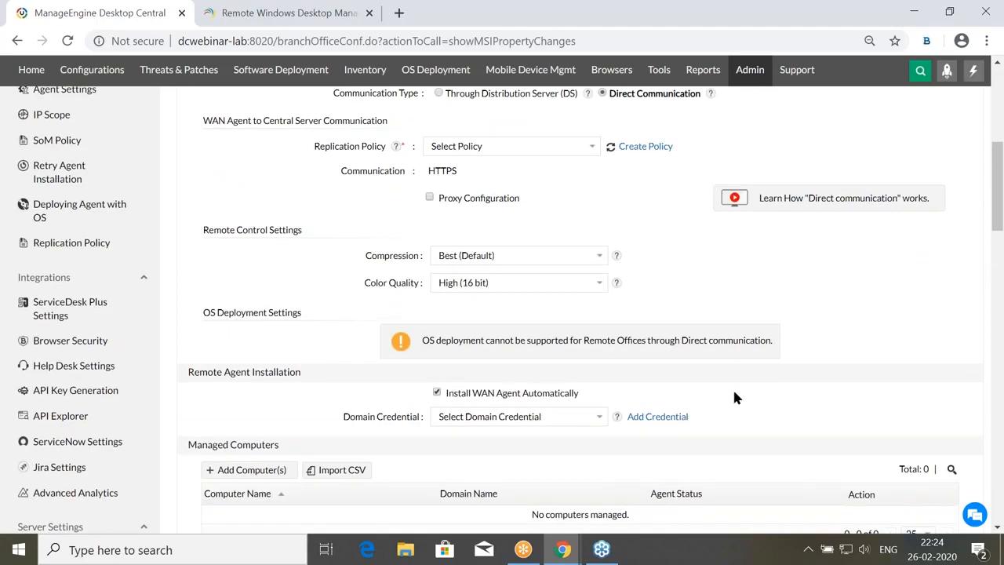
pyautogui.scroll(2, 237, 323)
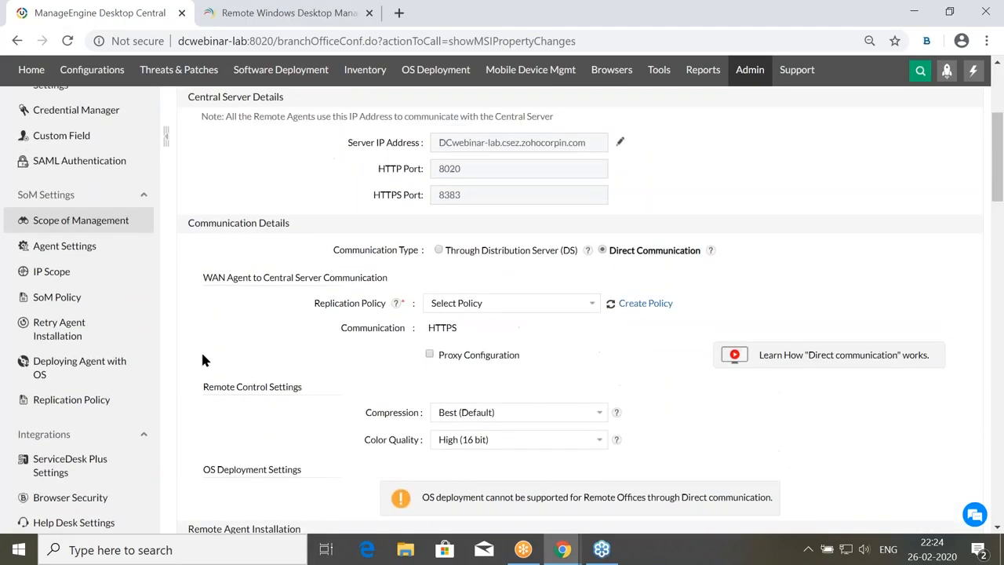
# Open the retry agent installation settings, enable retrying, set its duration to 5 days, and disable it again without saving.
pyautogui.click(79, 338)
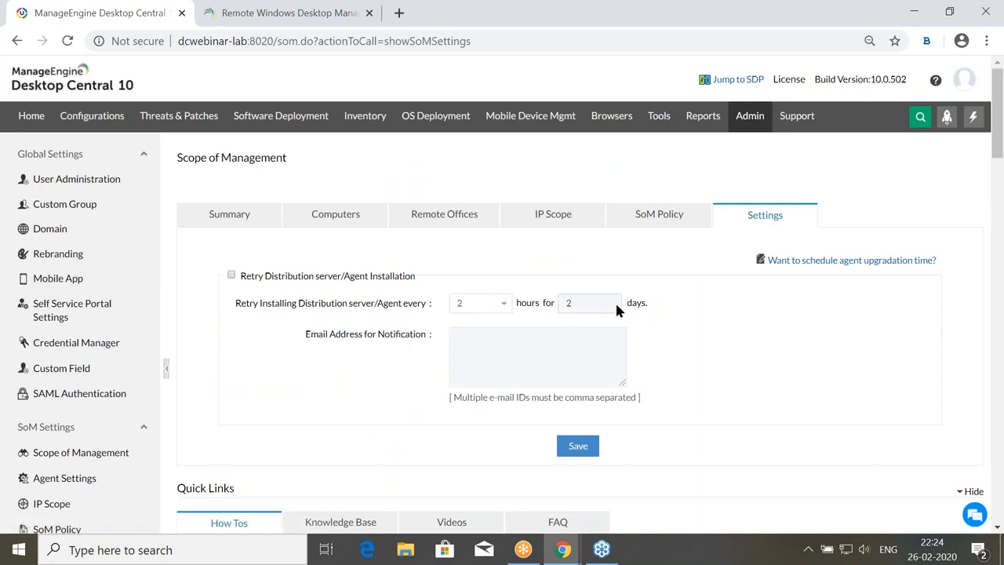
pyautogui.click(231, 275)
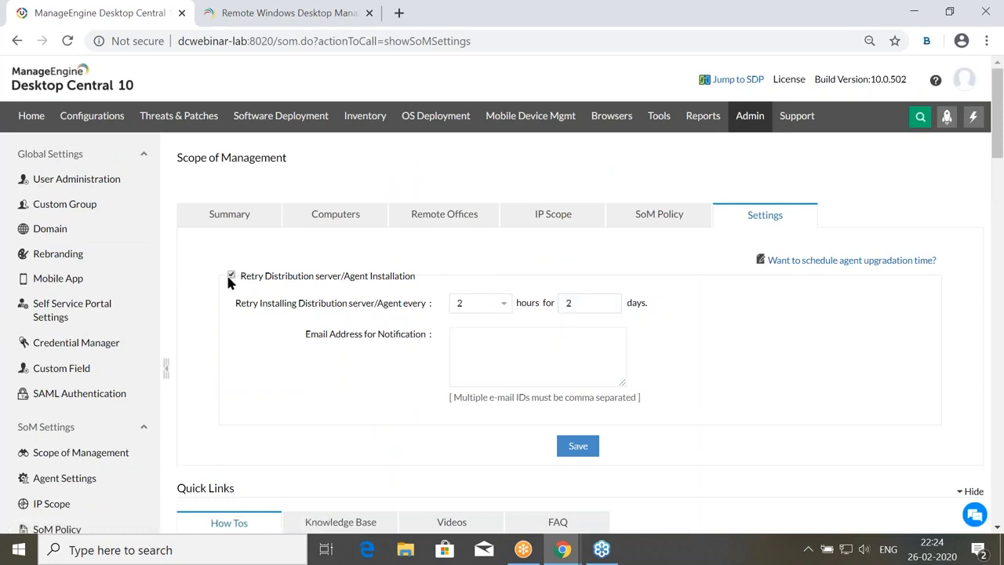
pyautogui.click(596, 304)
pyautogui.press('BackSpace')
pyautogui.write('5')
pyautogui.click(712, 331)
pyautogui.click(231, 276)
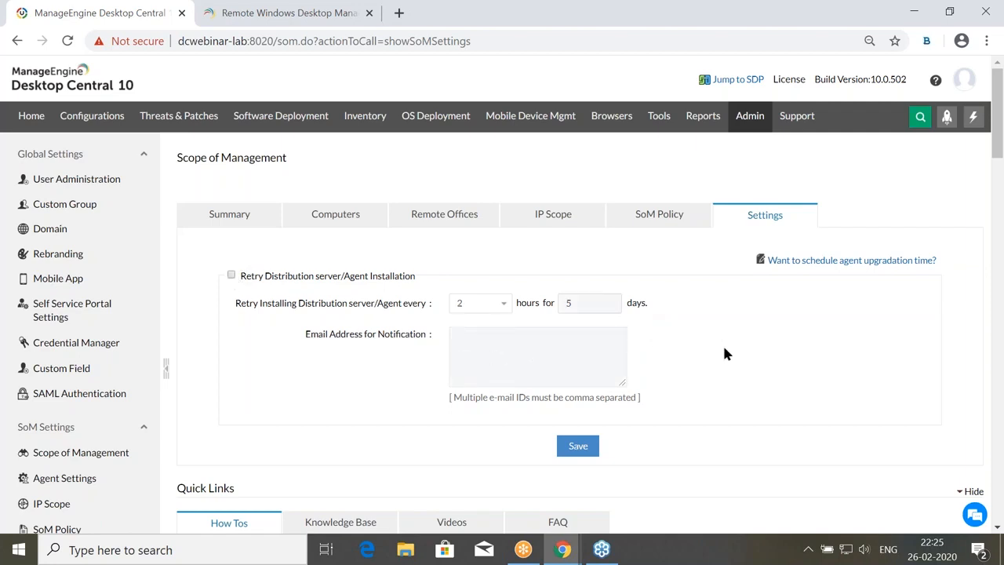
# Open the IP scope list, start adding an IP scope for the New York remote office, and cancel it.
pyautogui.click(570, 220)
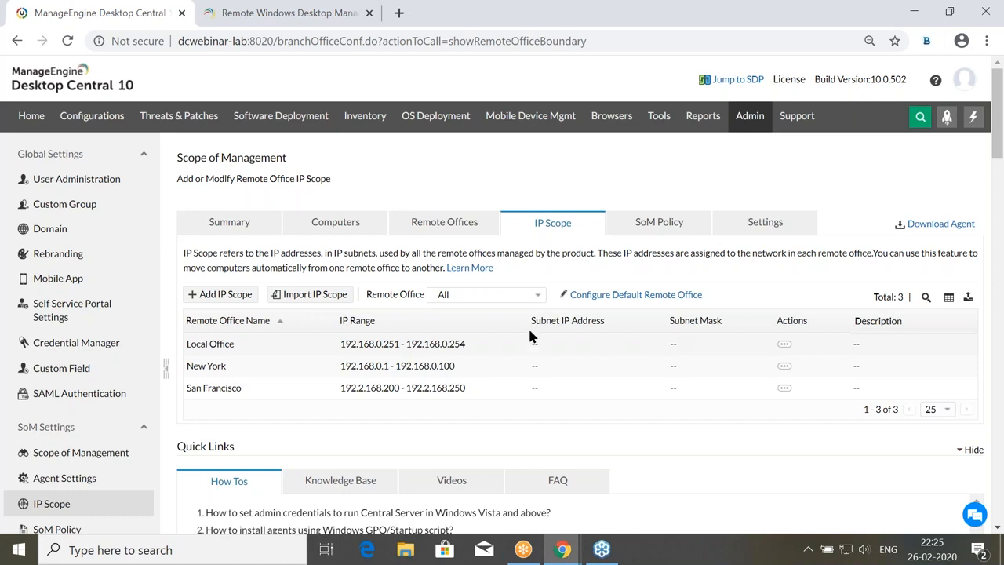
pyautogui.click(223, 295)
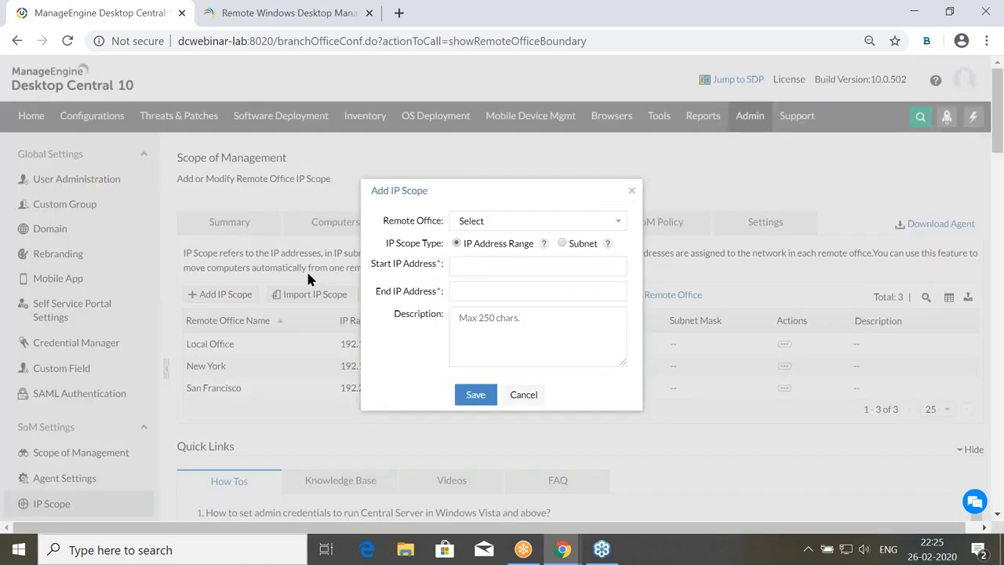
pyautogui.click(531, 220)
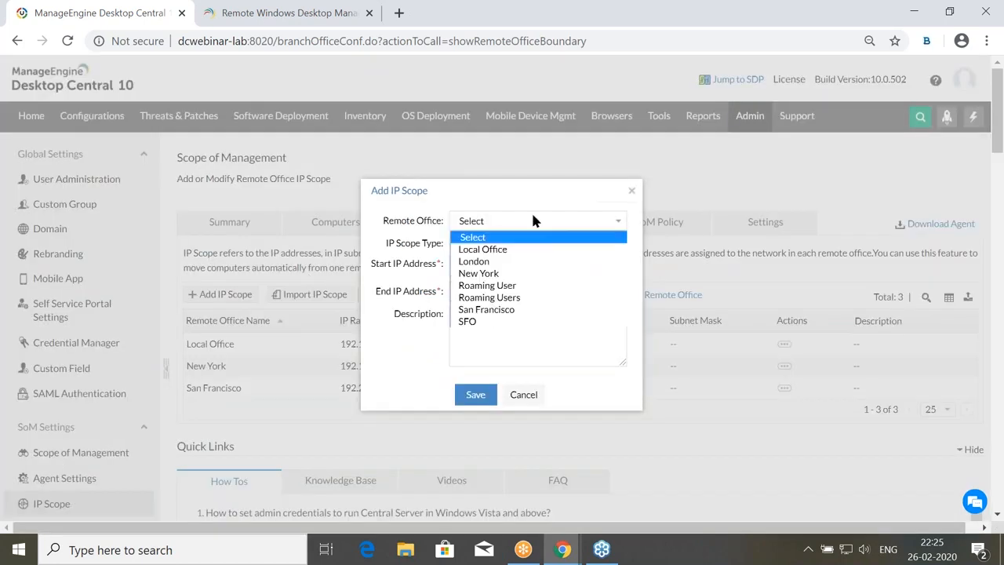
pyautogui.click(507, 274)
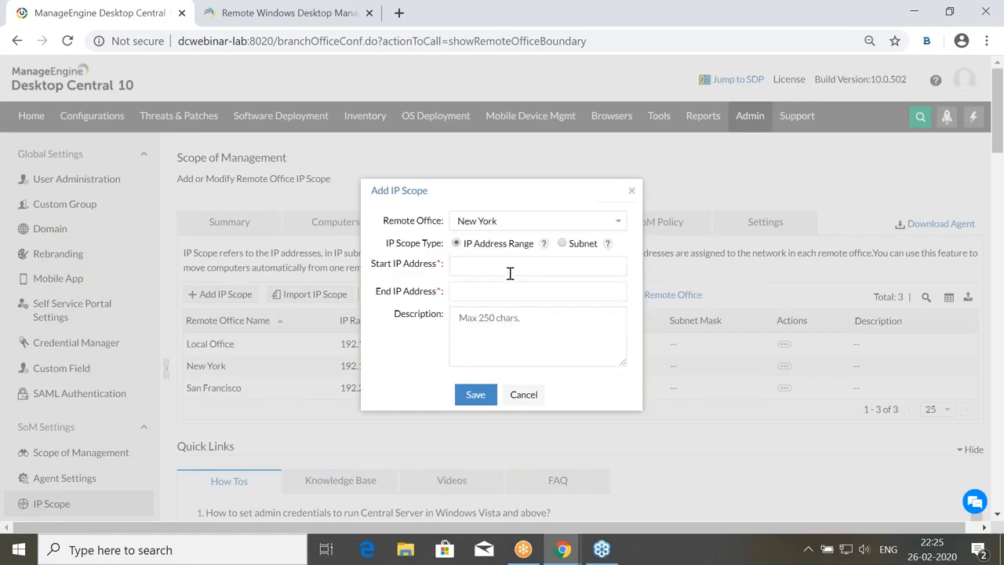
pyautogui.click(523, 396)
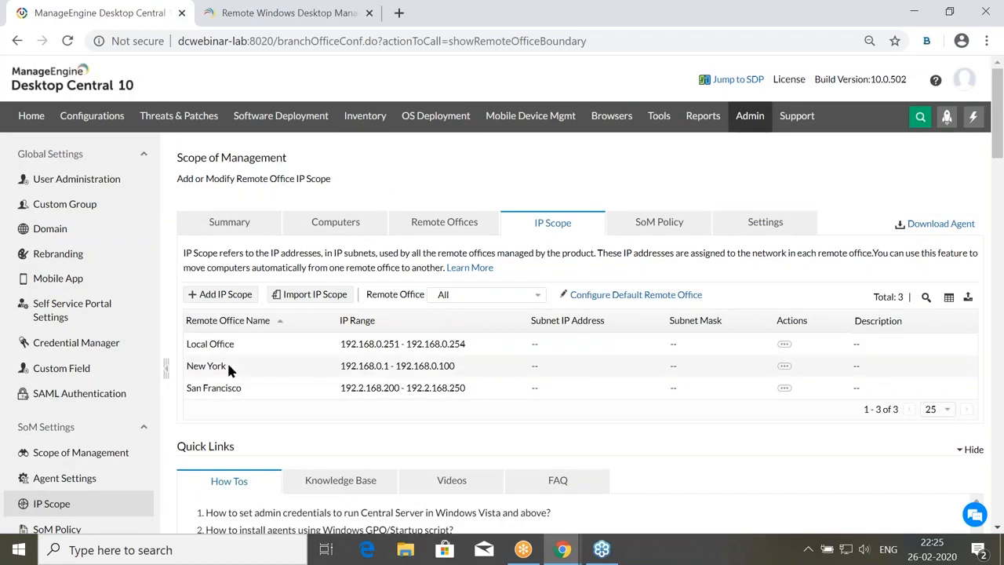
# Check the remote sites on the presentation slide, and examine the Local Office's IP range in the IP scope list.
pyautogui.hotkey('alt', 'Tab')
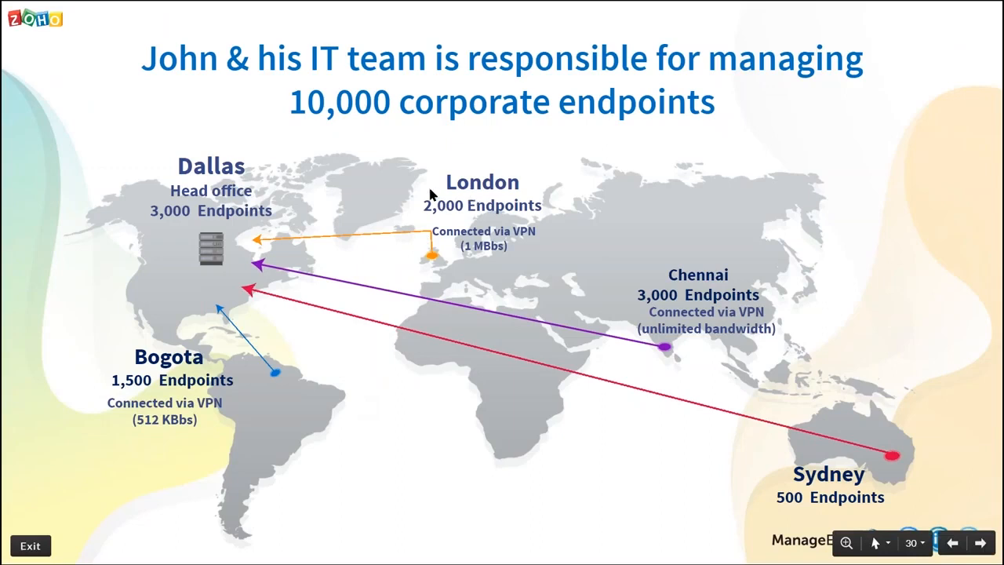
pyautogui.hotkey('alt', 'Tab')
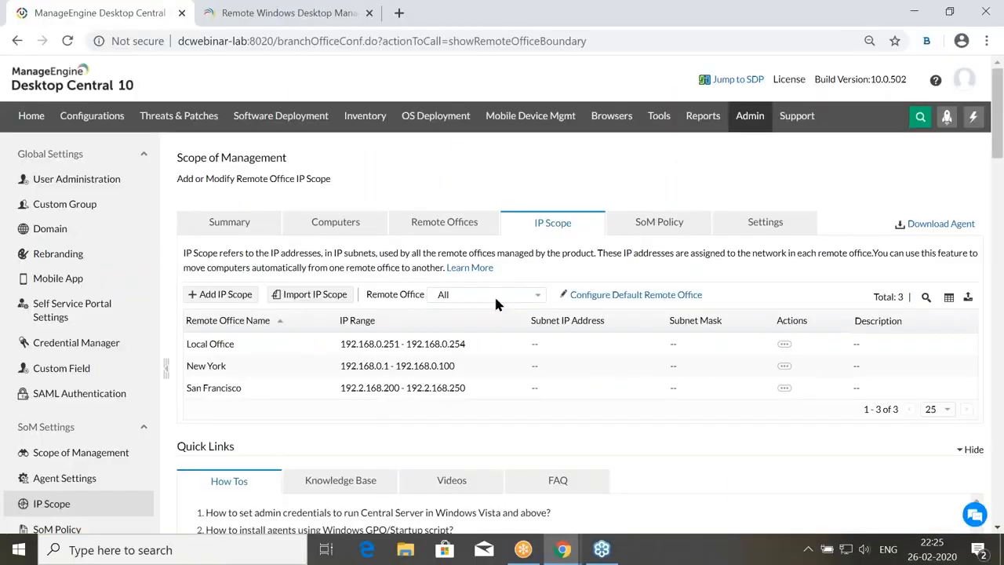
pyautogui.moveTo(470, 343); pyautogui.dragTo(338, 343)
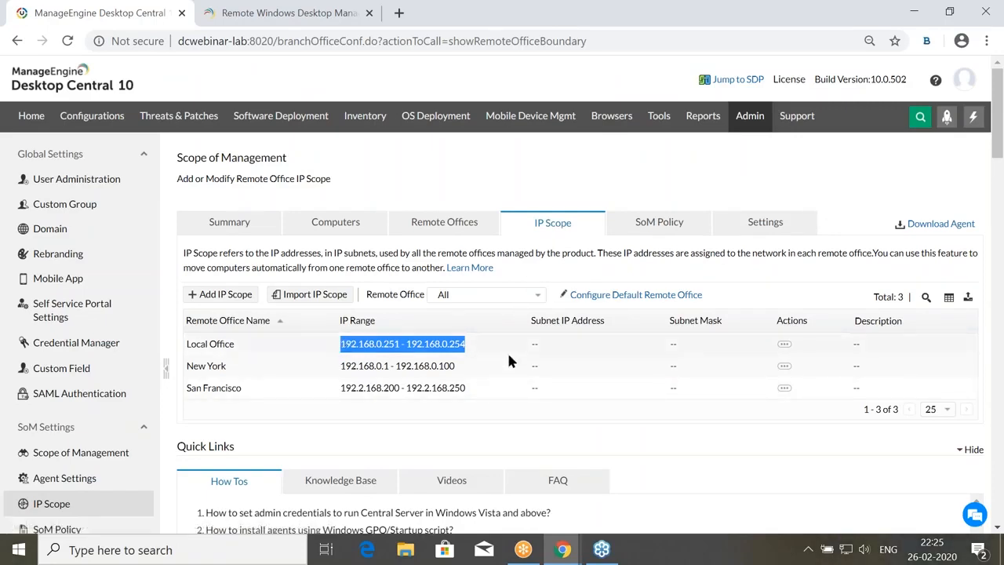
# Open the default remote office configuration for the IP scopes and enable a default remote office without saving it.
pyautogui.click(603, 341)
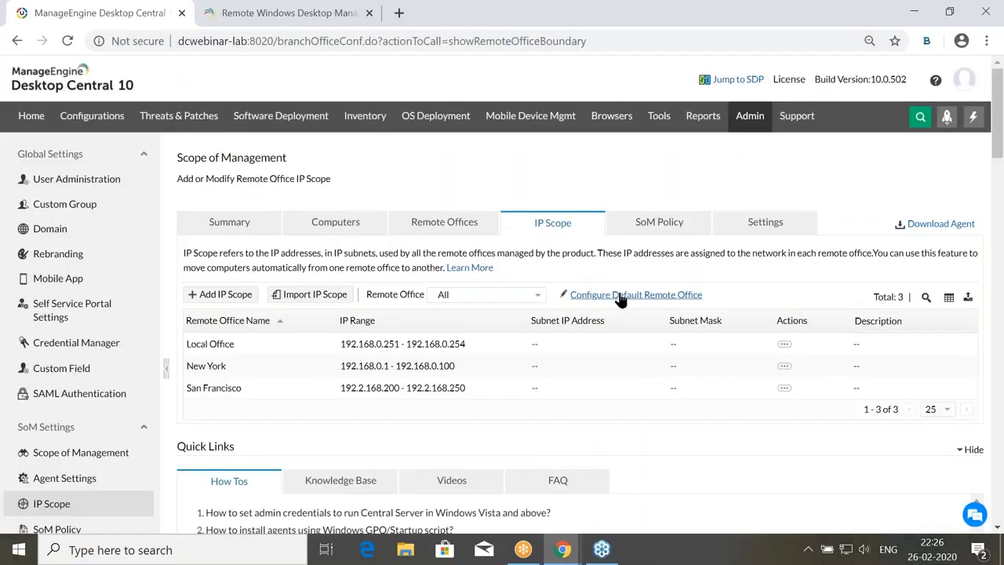
pyautogui.click(619, 296)
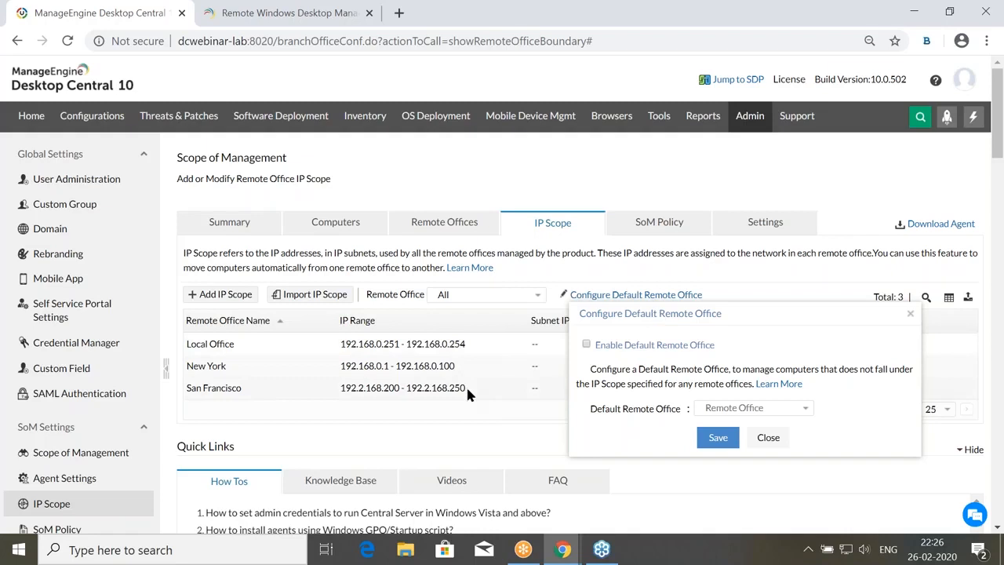
pyautogui.moveTo(468, 388); pyautogui.dragTo(328, 339)
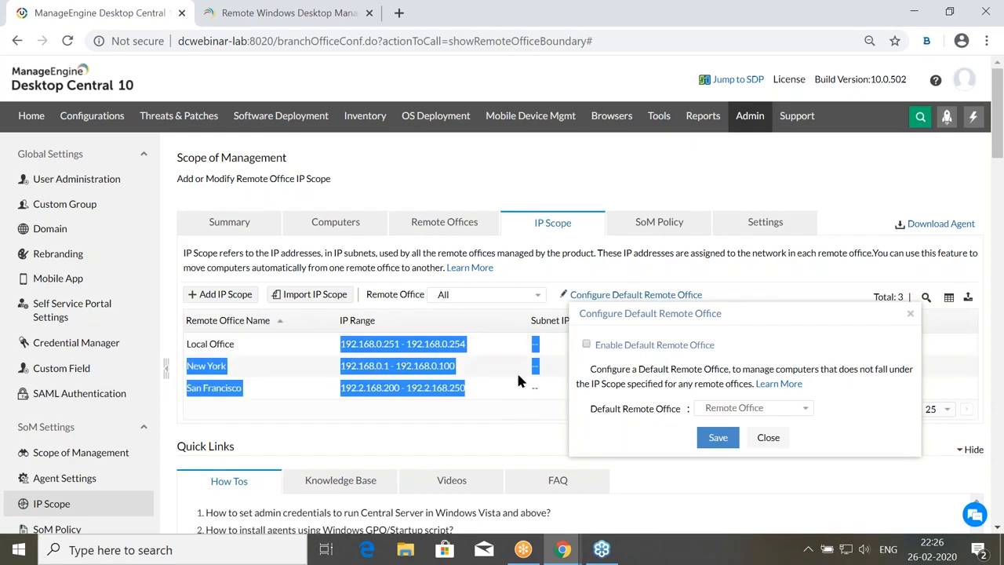
pyautogui.click(585, 345)
pyautogui.click(504, 405)
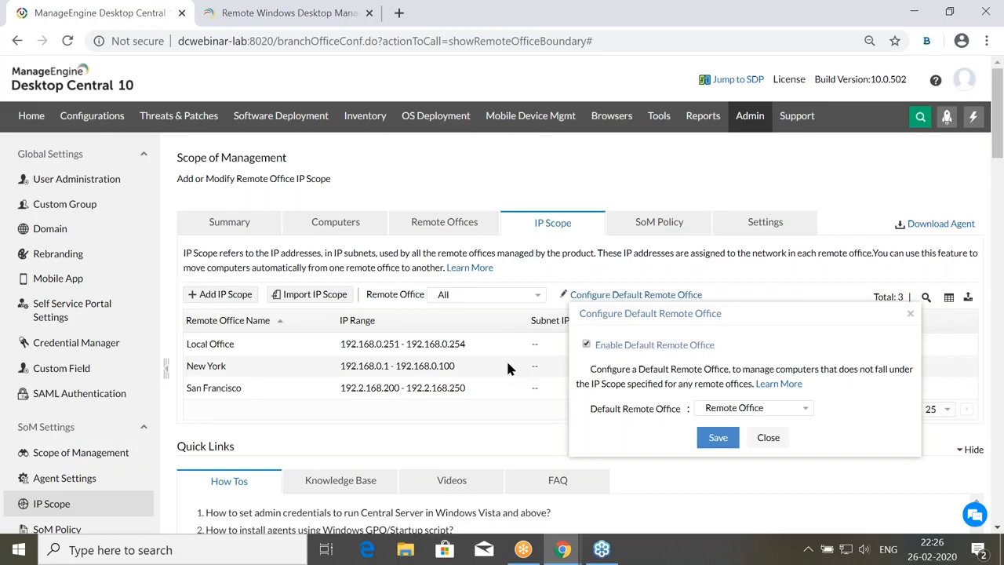
# Switch to the presentation and advance it from the endpoints map to the slide on configuring a printer for a new user.
pyautogui.hotkey('alt', 'Tab')
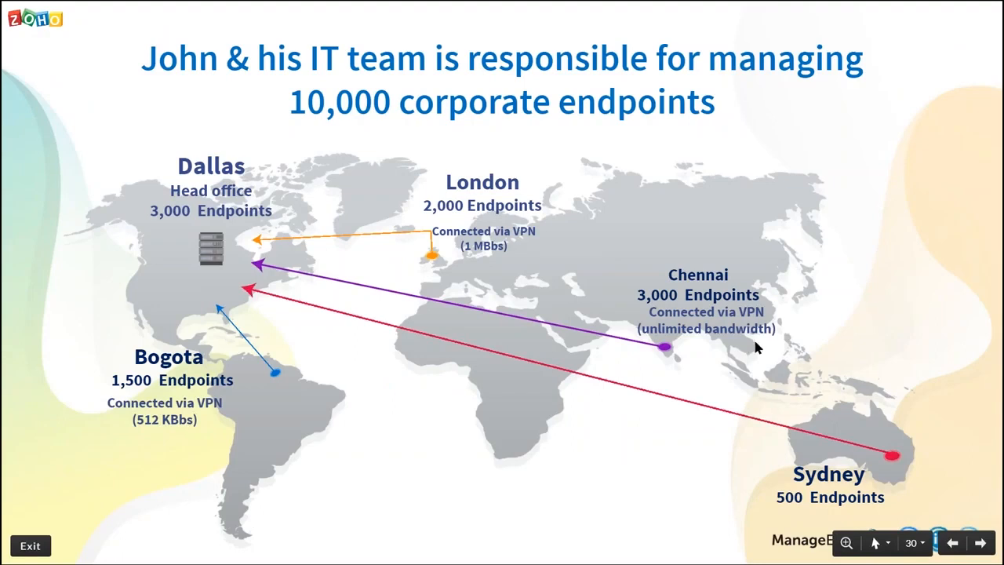
pyautogui.click(980, 546)
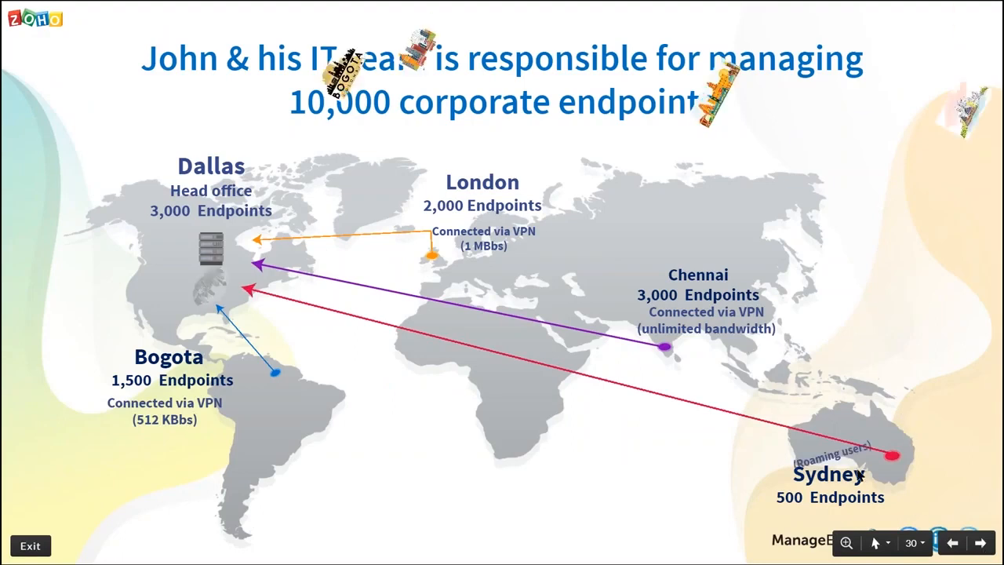
pyautogui.click(980, 542)
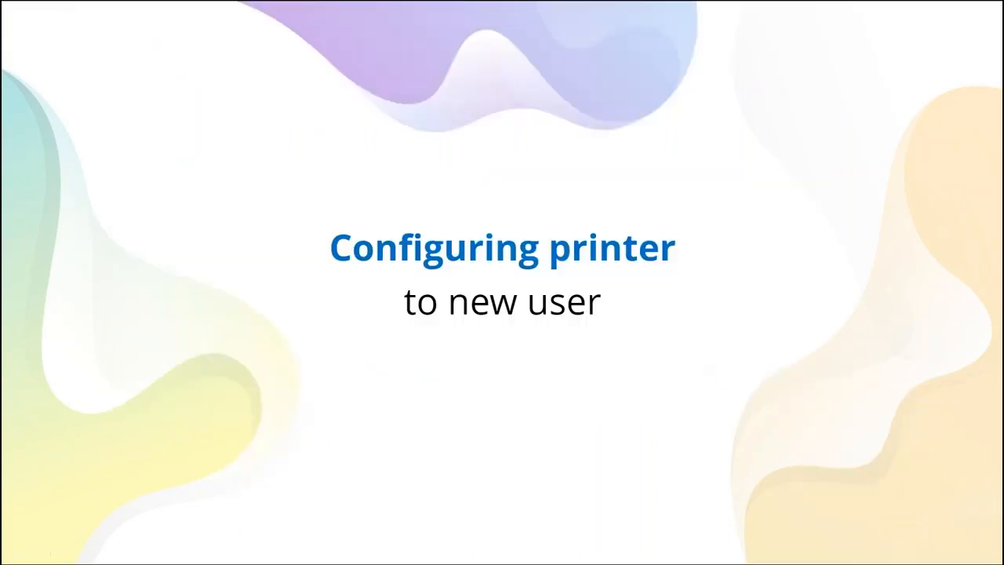
# Return to Desktop Central, open the page for adding a configuration, and examine the available Windows configuration types.
pyautogui.hotkey('alt', 'Tab')
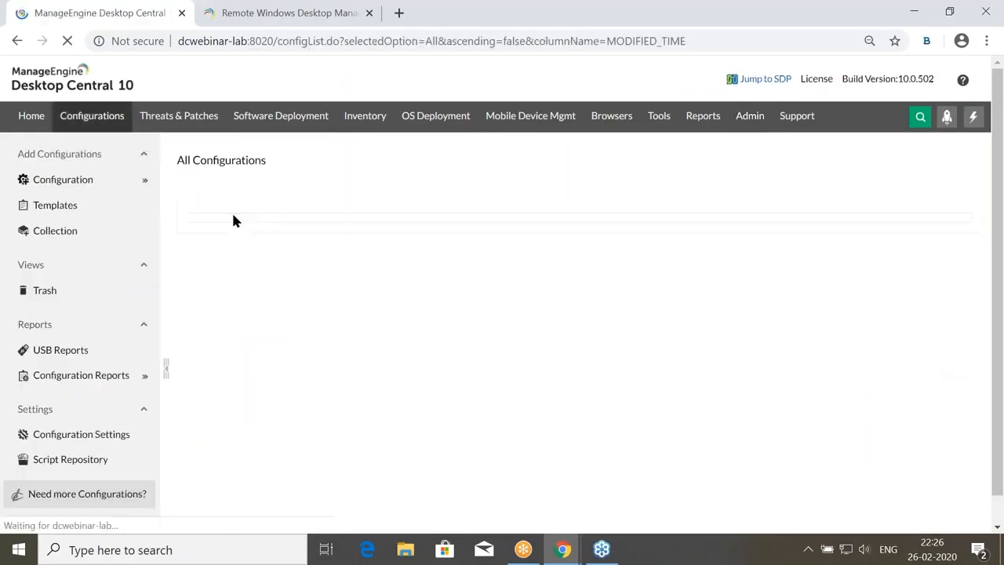
pyautogui.click(149, 184)
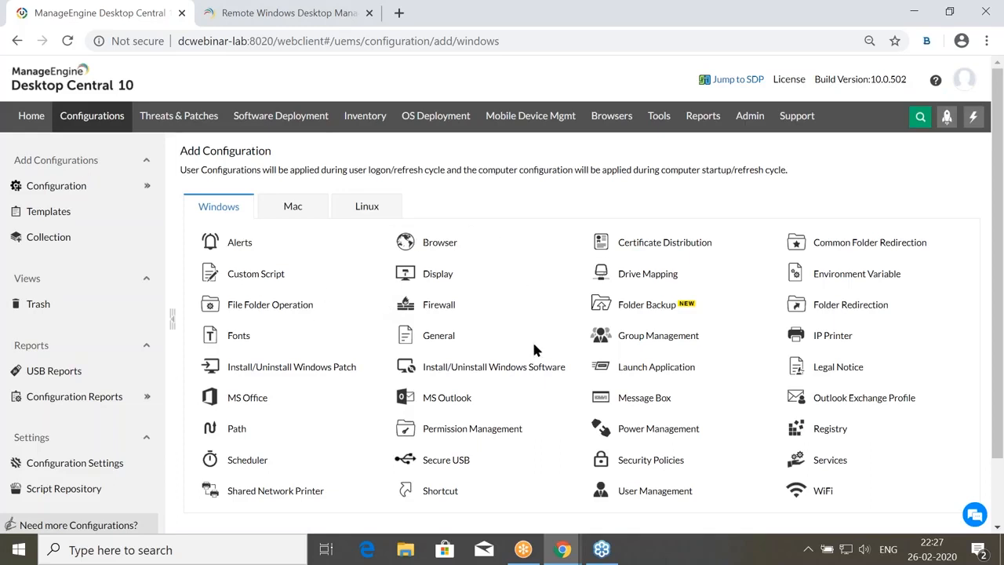
pyautogui.moveTo(431, 272)
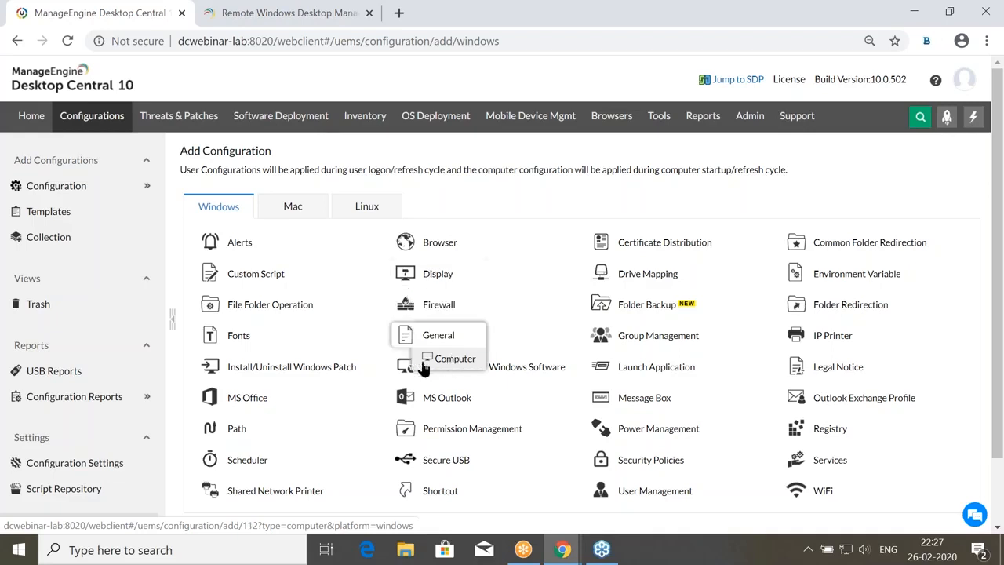
pyautogui.moveTo(630, 239)
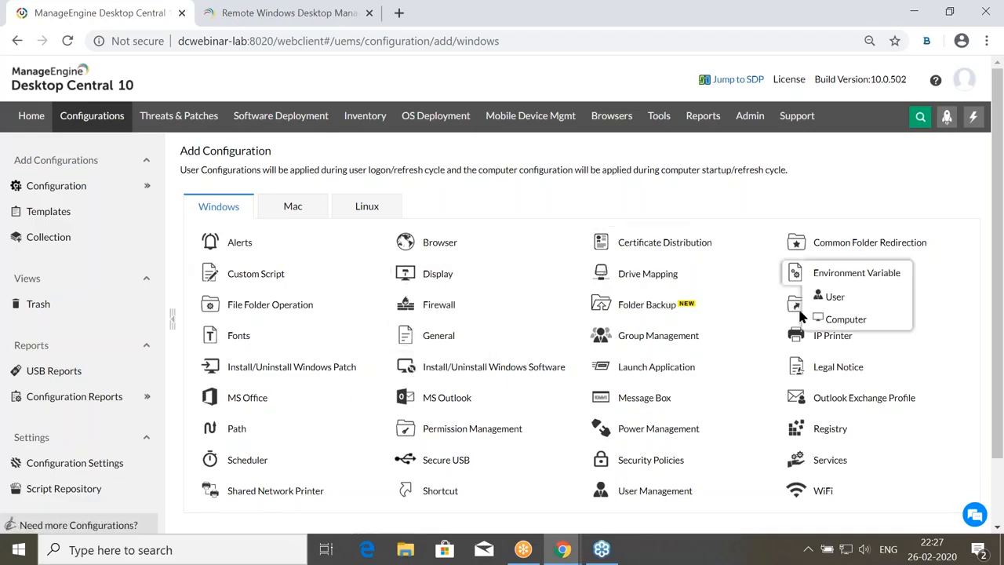
pyautogui.moveTo(799, 467)
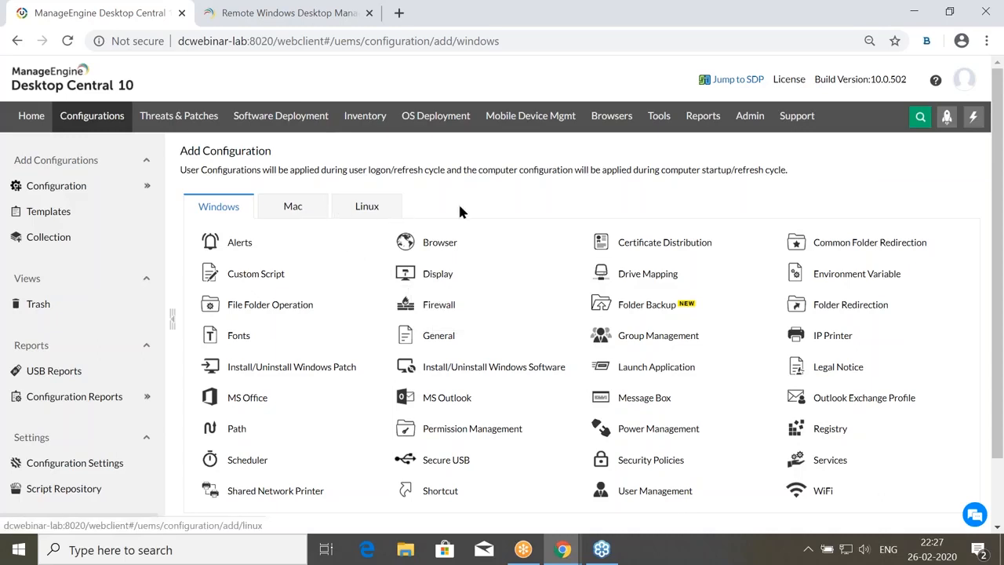
# Check the printer slide again, and open the draft configuration Printer to New User for editing.
pyautogui.hotkey('alt', 'Tab')
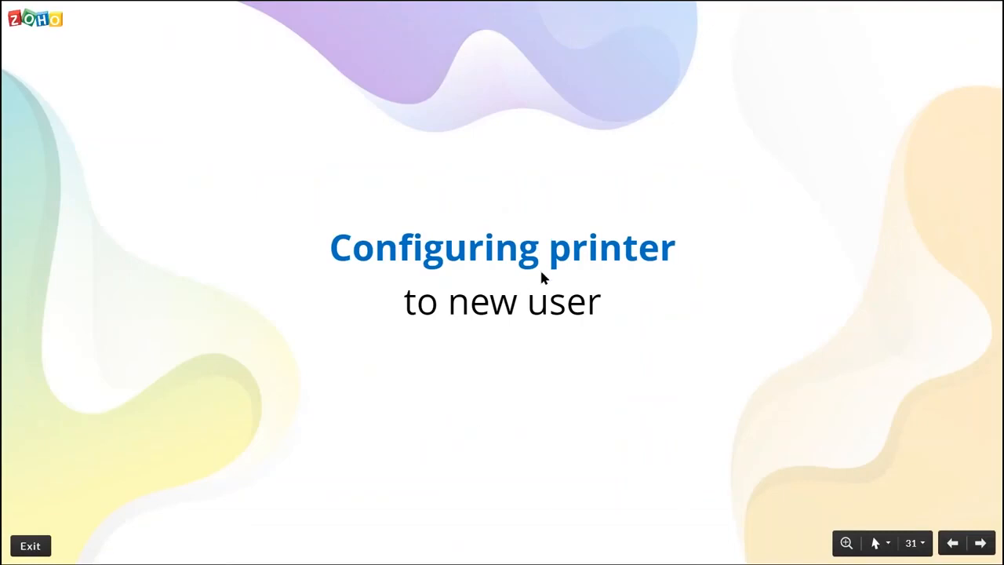
pyautogui.hotkey('alt', 'Tab')
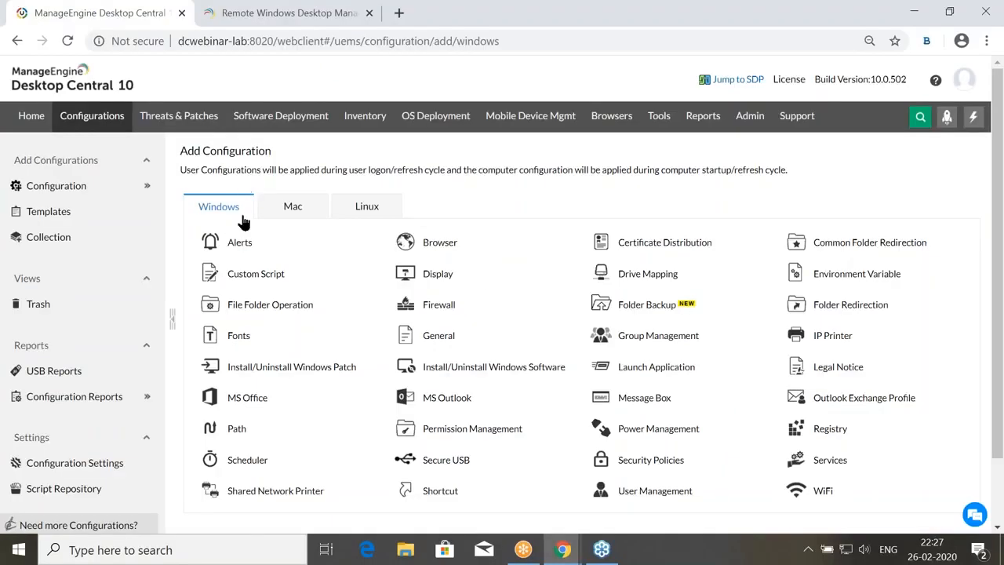
pyautogui.click(118, 122)
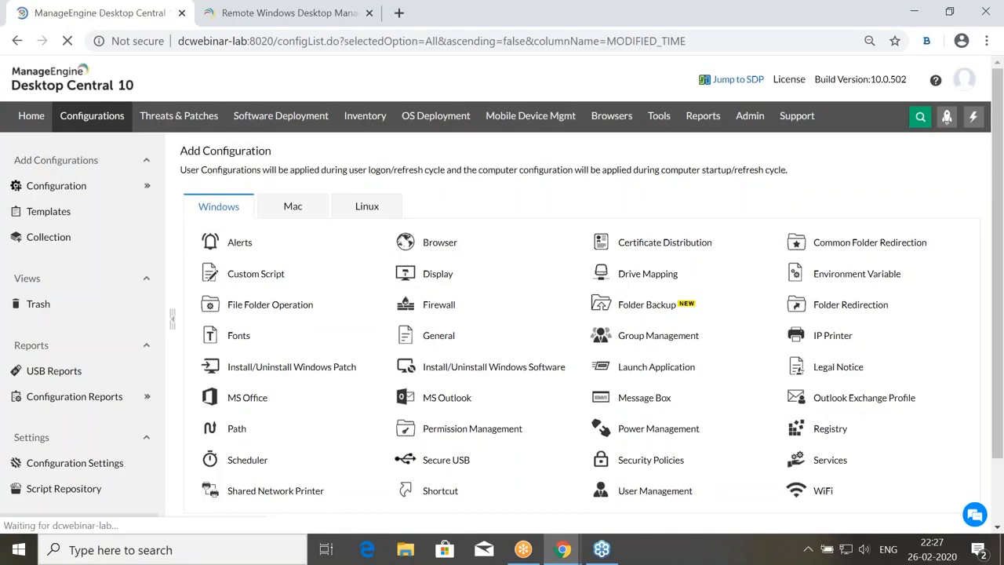
pyautogui.moveTo(284, 355); pyautogui.dragTo(196, 355)
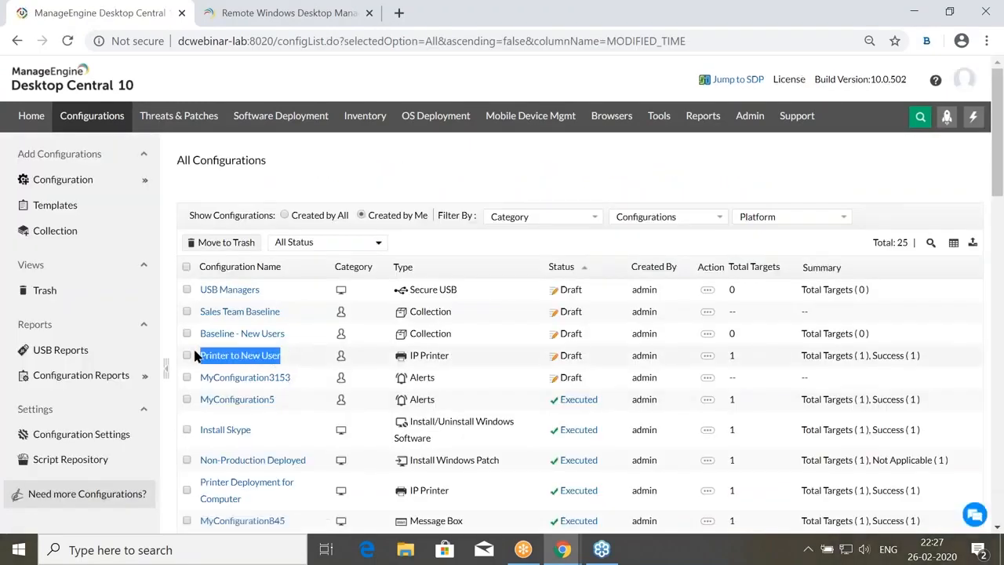
pyautogui.click(705, 356)
pyautogui.click(615, 363)
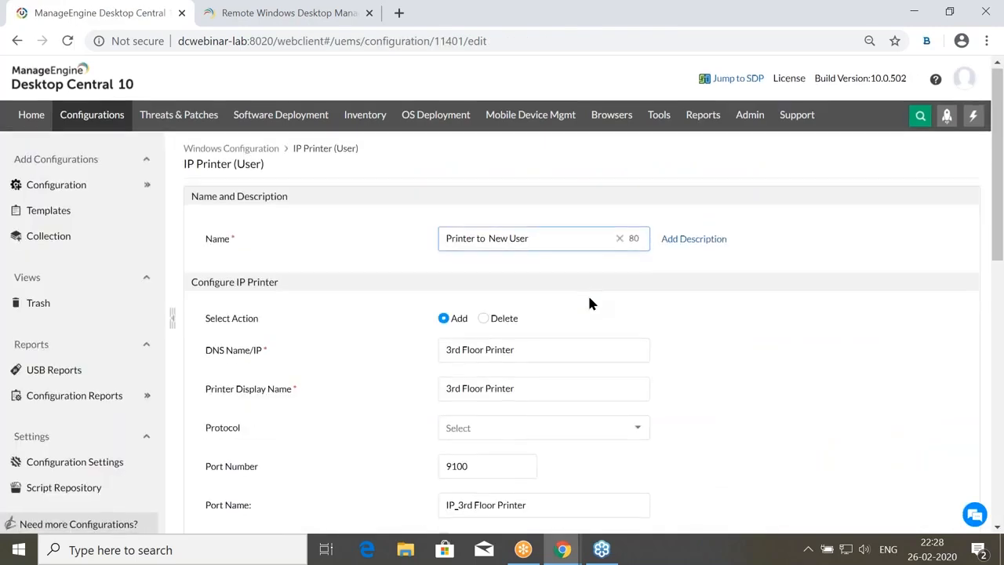
# Review the 3rd Floor Printer settings, and enable and disable again the credentials for accessing the shared network printer.
pyautogui.scroll(-2, 700, 286)
pyautogui.moveTo(531, 197); pyautogui.dragTo(445, 198)
pyautogui.click(729, 303)
pyautogui.scroll(-1, 729, 303)
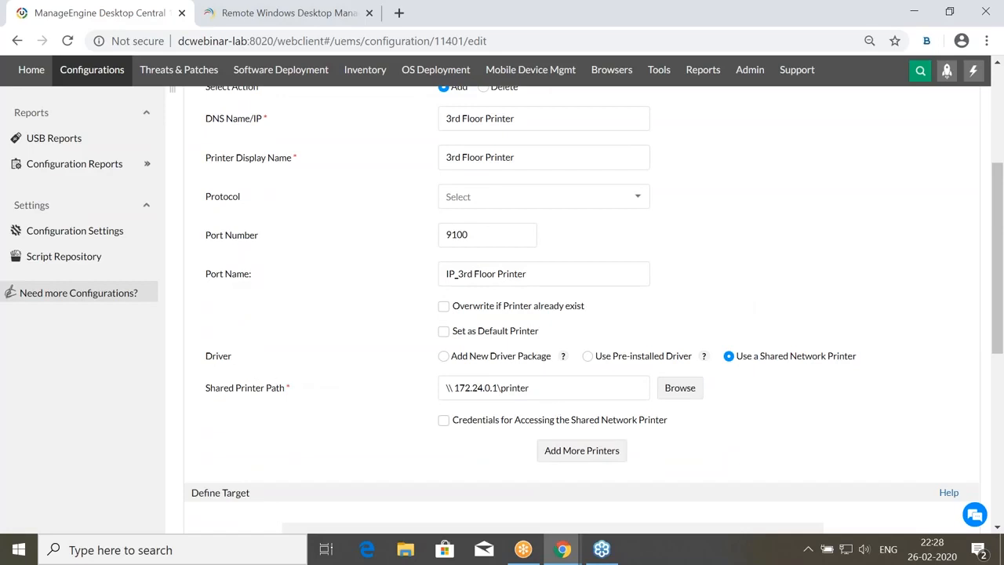
pyautogui.click(444, 420)
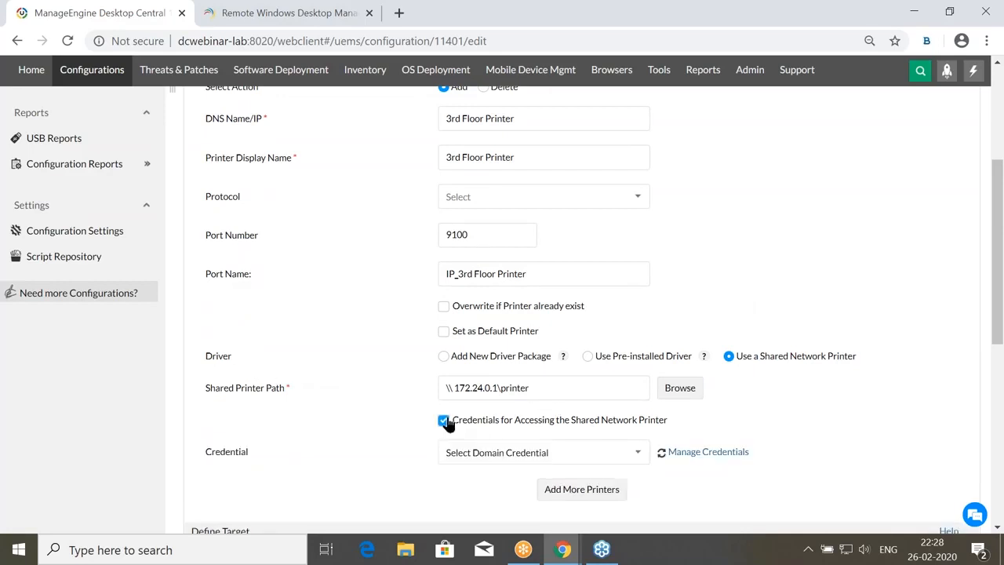
pyautogui.click(444, 421)
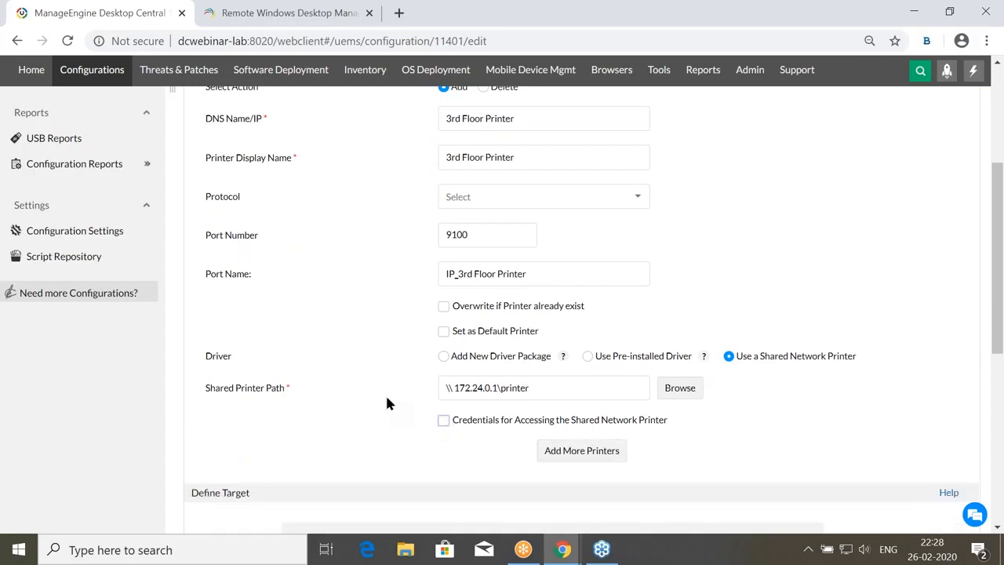
# Add London to the target's remote offices alongside Local Office in the printer configuration.
pyautogui.scroll(-2, 387, 404)
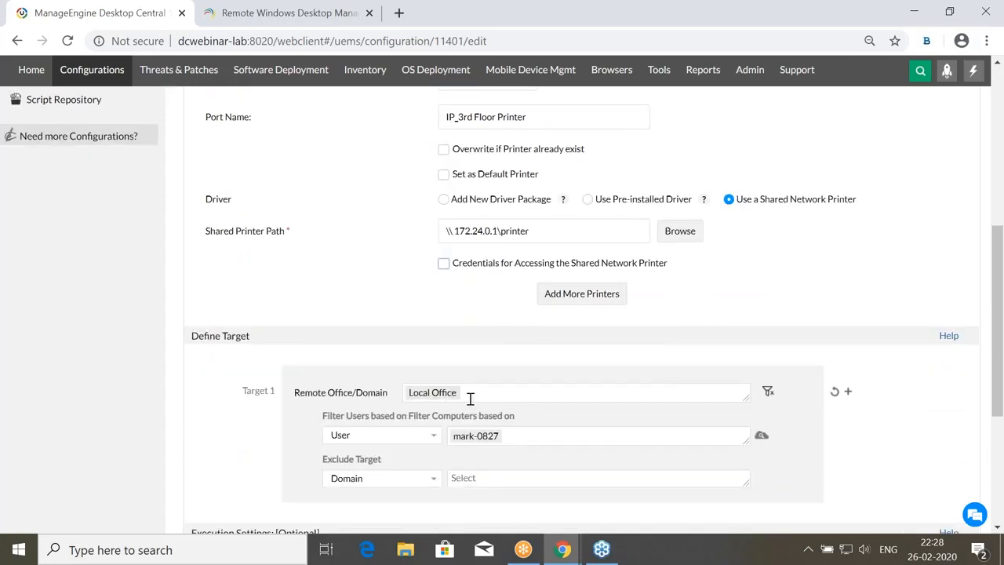
pyautogui.click(475, 395)
pyautogui.scroll(-1, 562, 374)
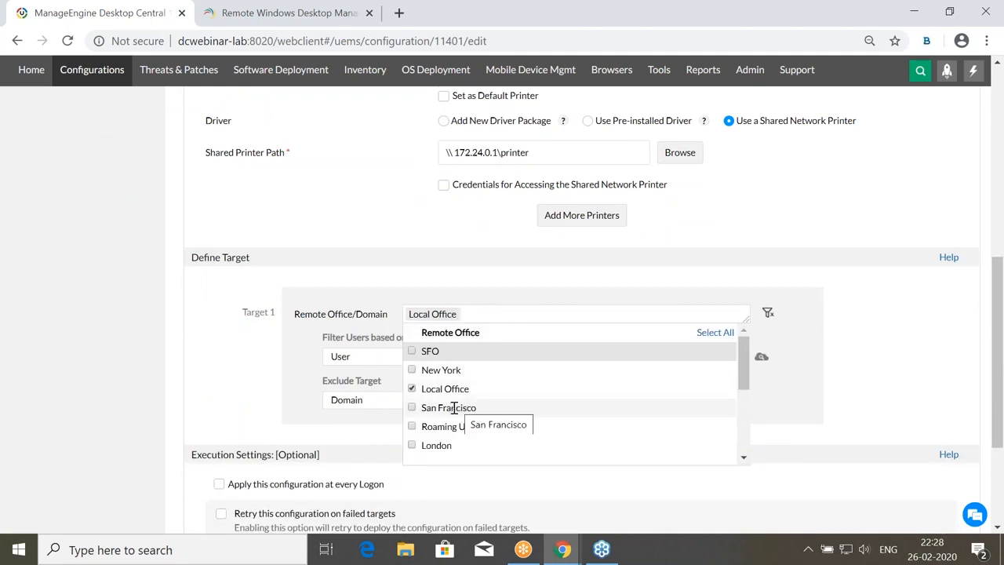
pyautogui.click(412, 444)
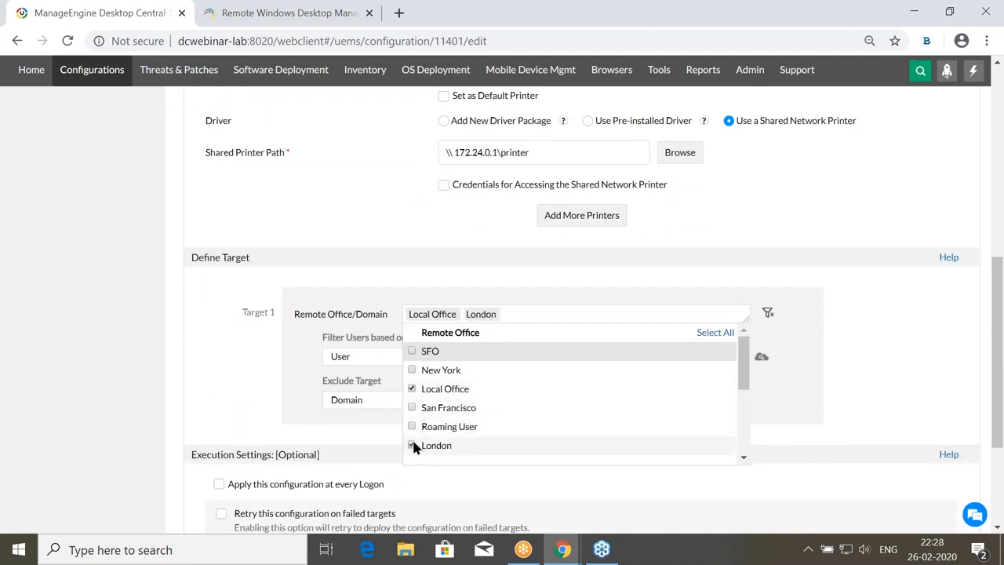
pyautogui.click(545, 304)
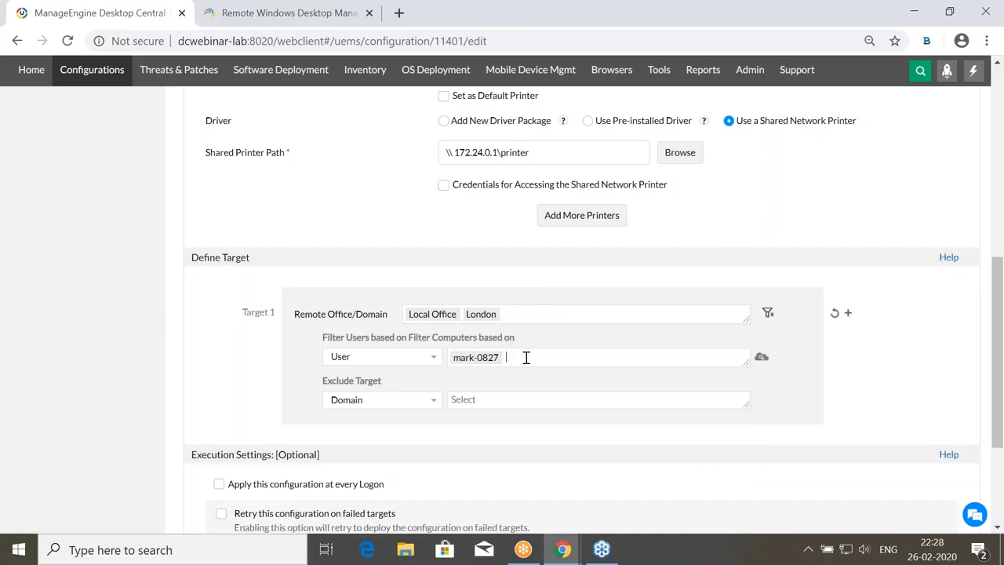
# Set the printer configuration to apply at every logon, and review the form without deploying it.
pyautogui.scroll(-3, 554, 384)
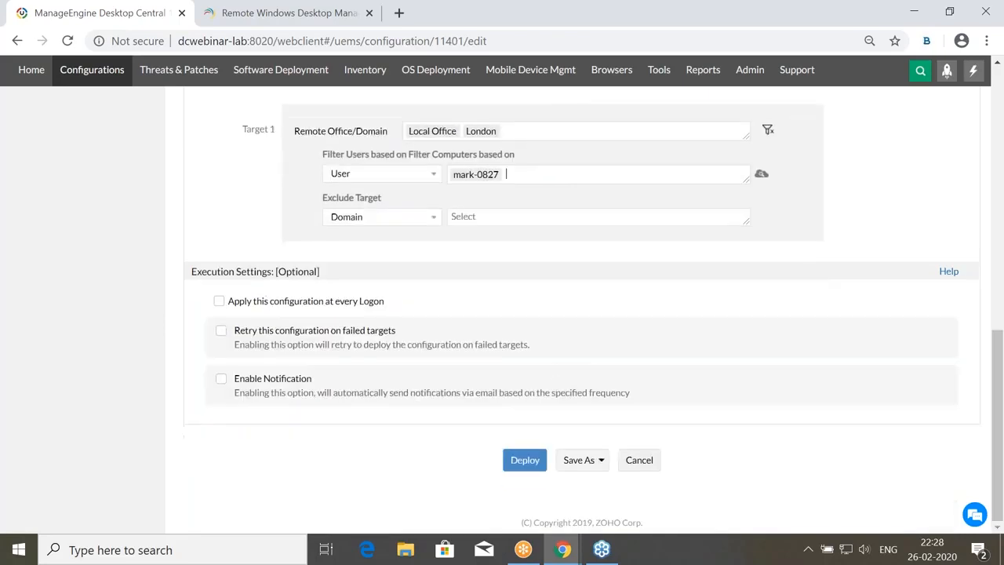
pyautogui.scroll(2, 549, 353)
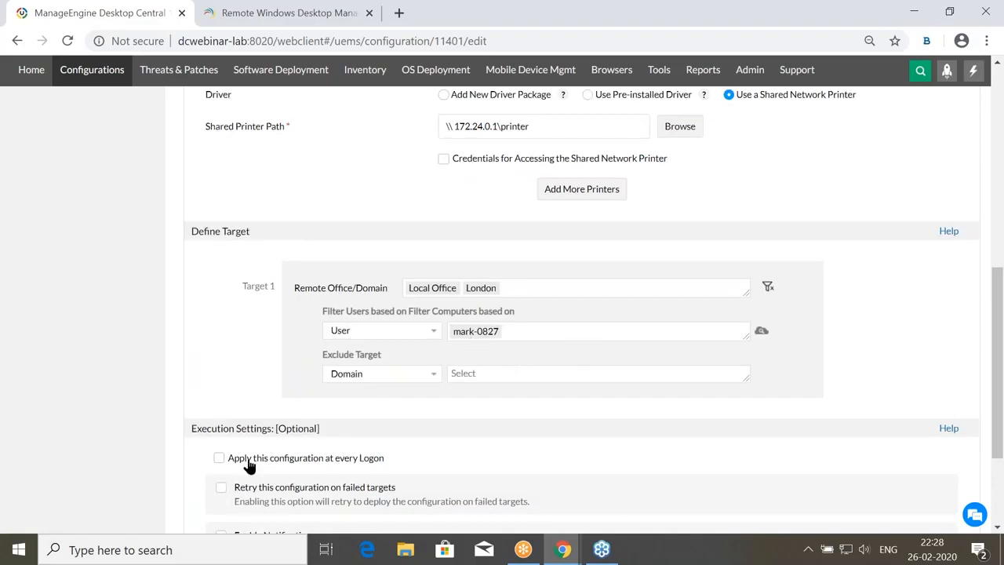
pyautogui.click(219, 457)
pyautogui.scroll(4, 457, 445)
pyautogui.scroll(1, 405, 410)
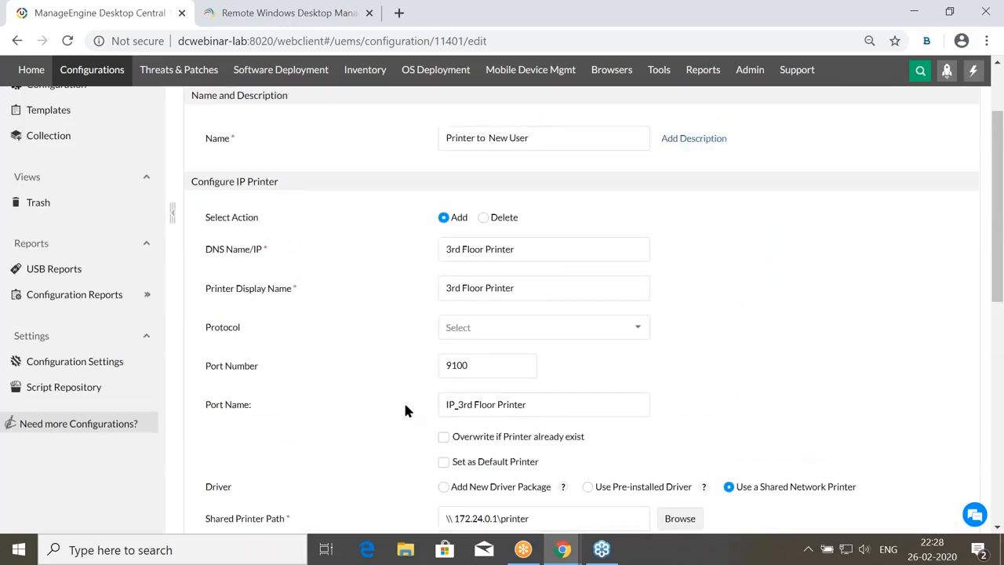
# Advance the presentation to the slide on configuring a printer for a specific group of computers, and return to Desktop Central.
pyautogui.hotkey('alt', 'Tab')
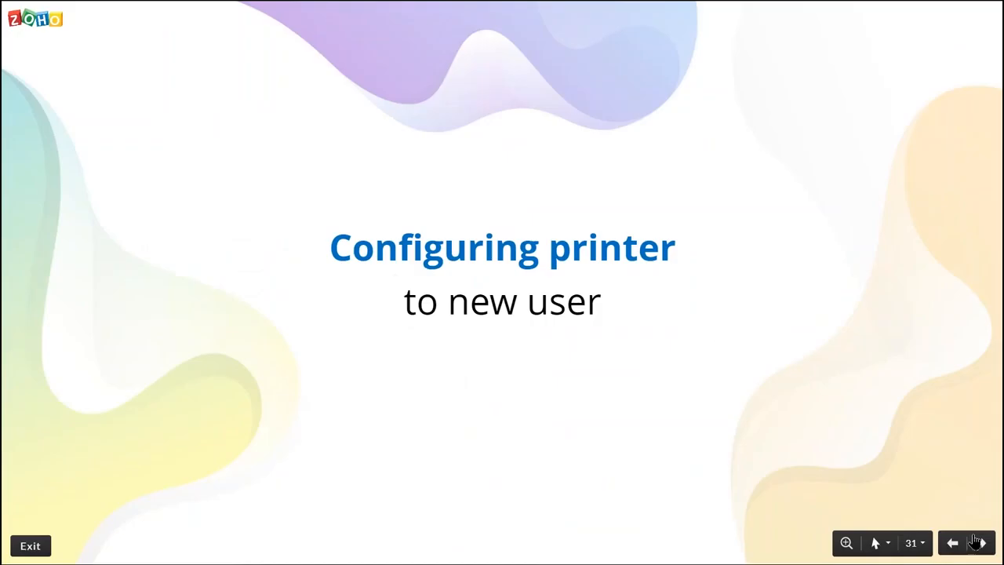
pyautogui.click(978, 542)
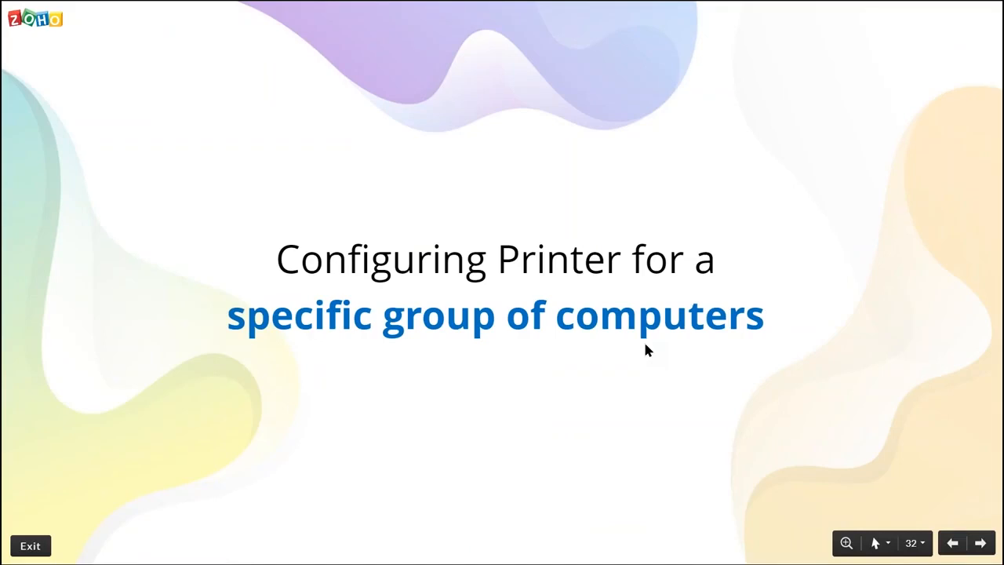
pyautogui.hotkey('alt', 'Tab')
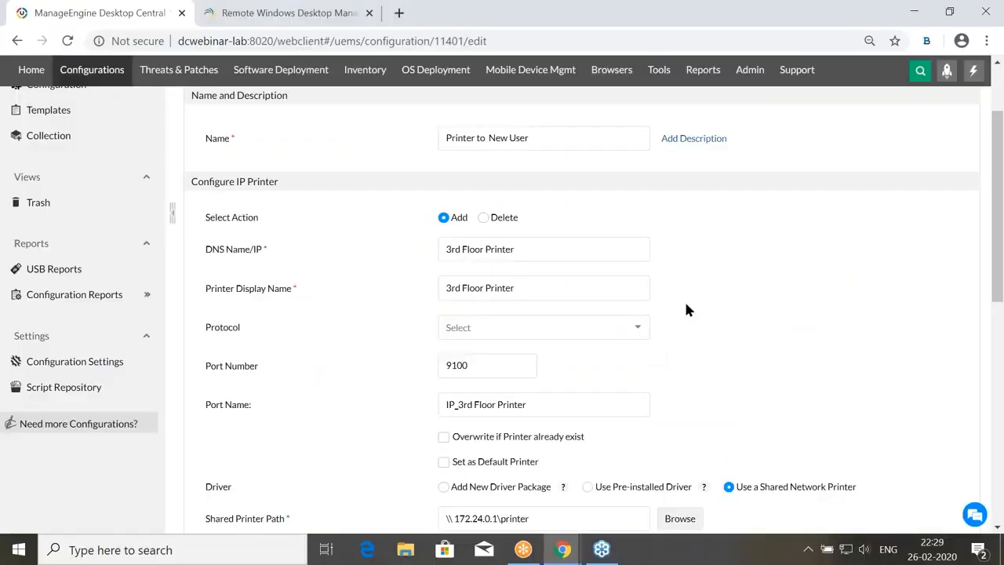
# Start creating a custom group in the administration settings and set its category to Dynamic.
pyautogui.scroll(2, 685, 309)
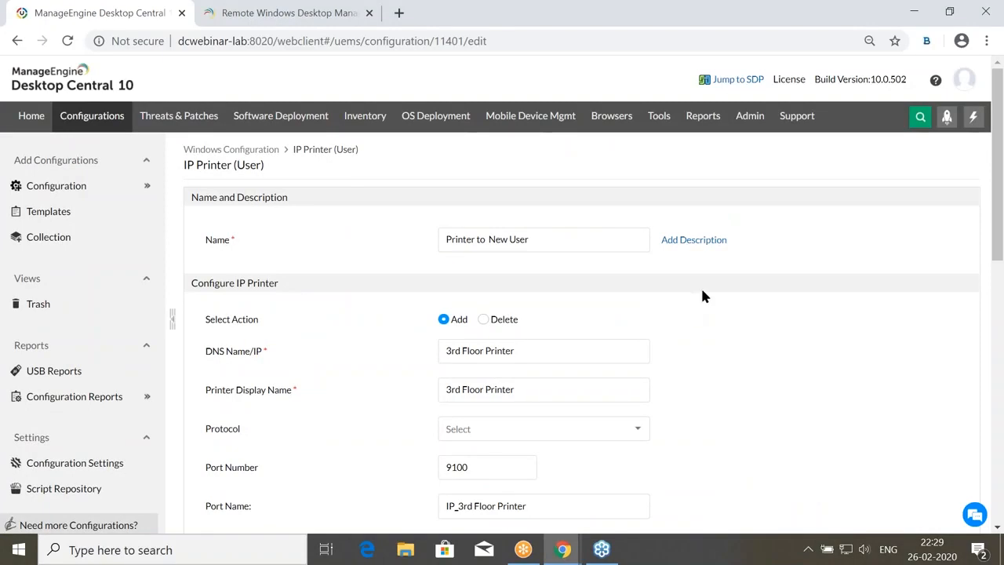
pyautogui.click(758, 122)
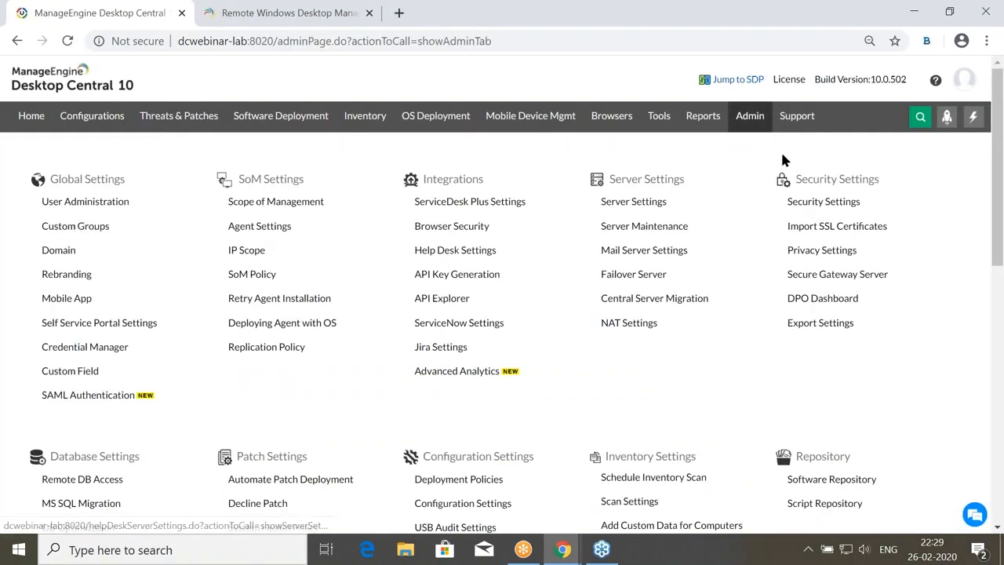
pyautogui.click(89, 230)
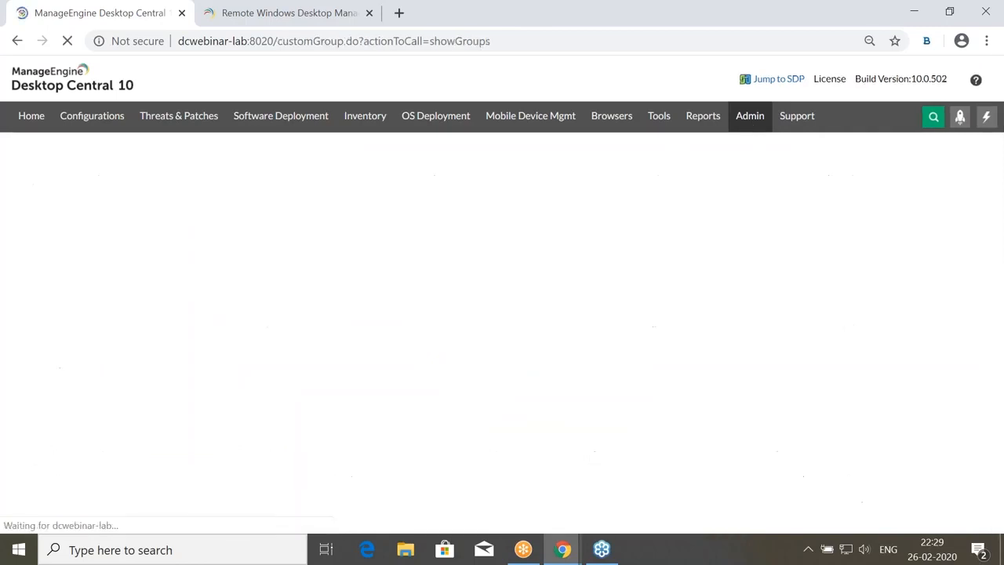
pyautogui.click(245, 166)
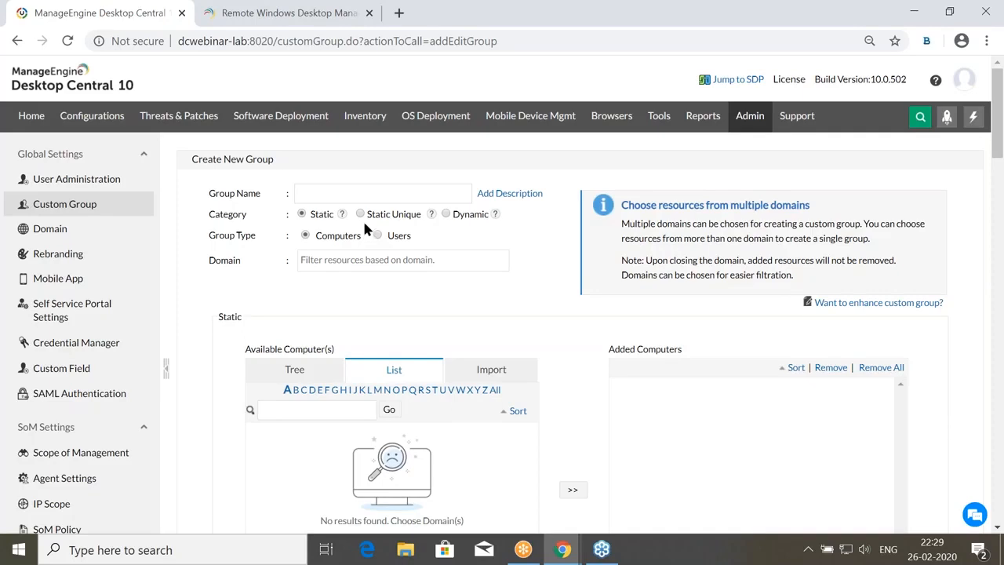
pyautogui.click(444, 214)
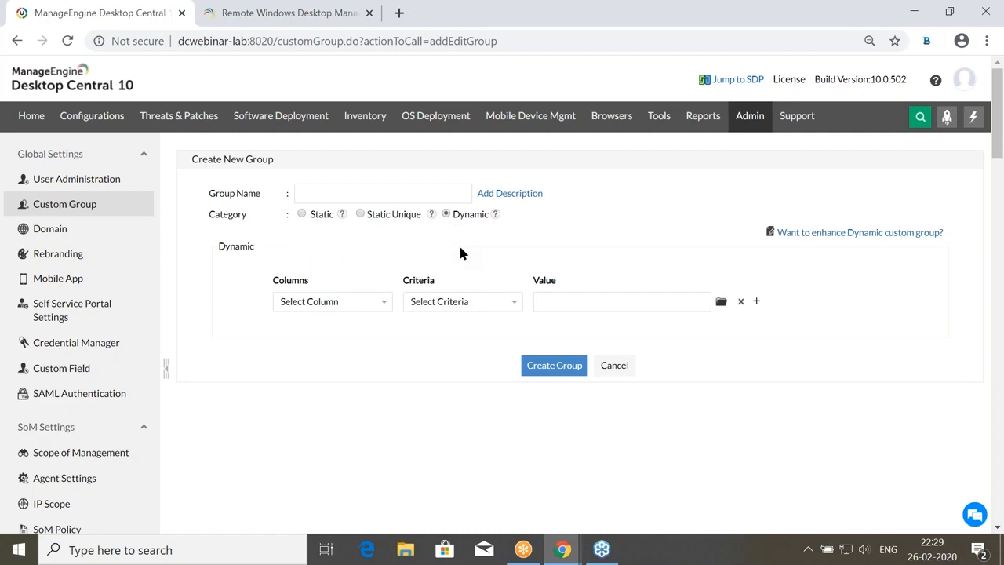
# Define the dynamic group's criterion as Operating System equal to Microsoft Windows 10, and return to the custom group list without creating it.
pyautogui.click(349, 301)
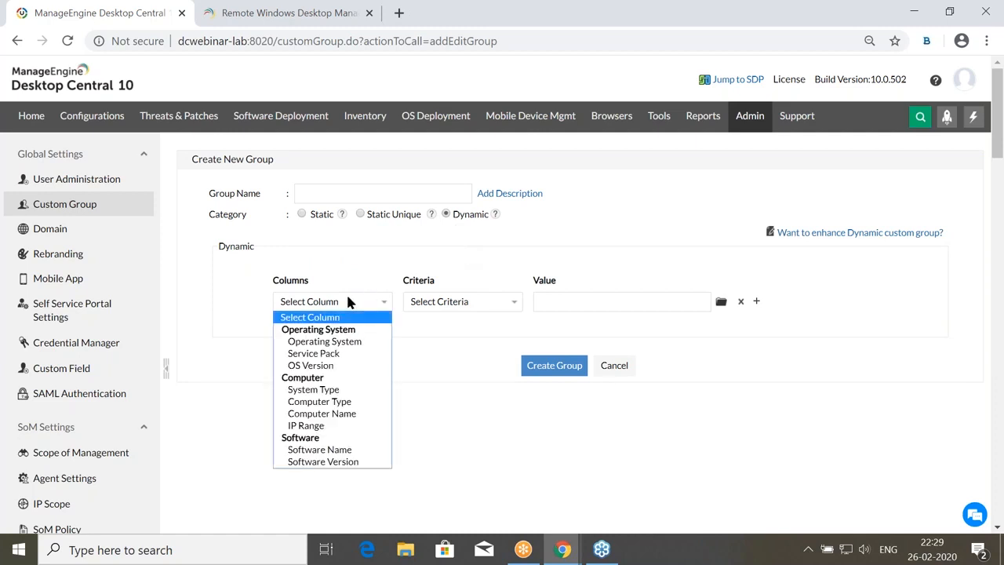
pyautogui.click(347, 342)
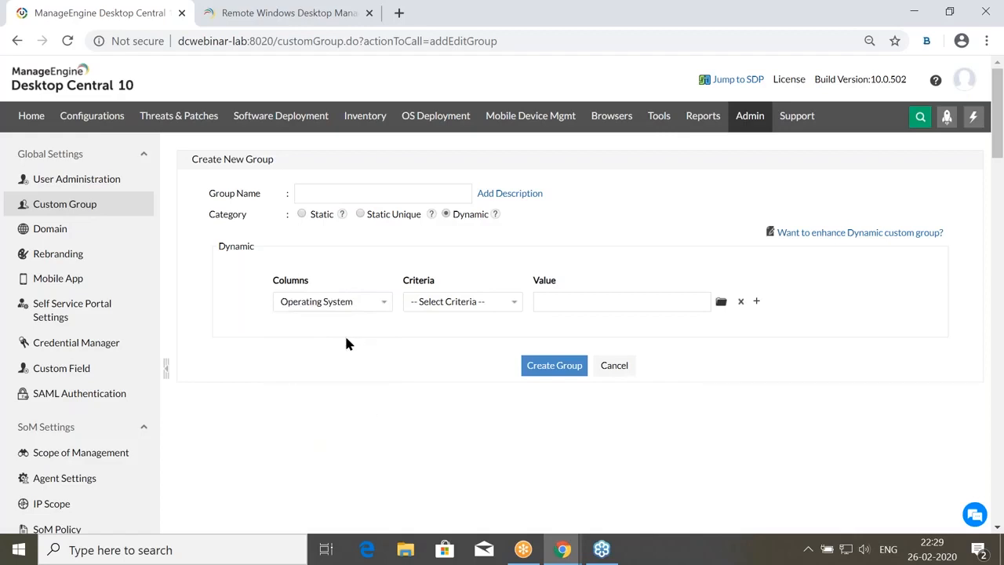
pyautogui.click(464, 301)
pyautogui.click(449, 322)
pyautogui.click(447, 307)
pyautogui.click(449, 328)
pyautogui.click(720, 304)
pyautogui.scroll(-5, 620, 209)
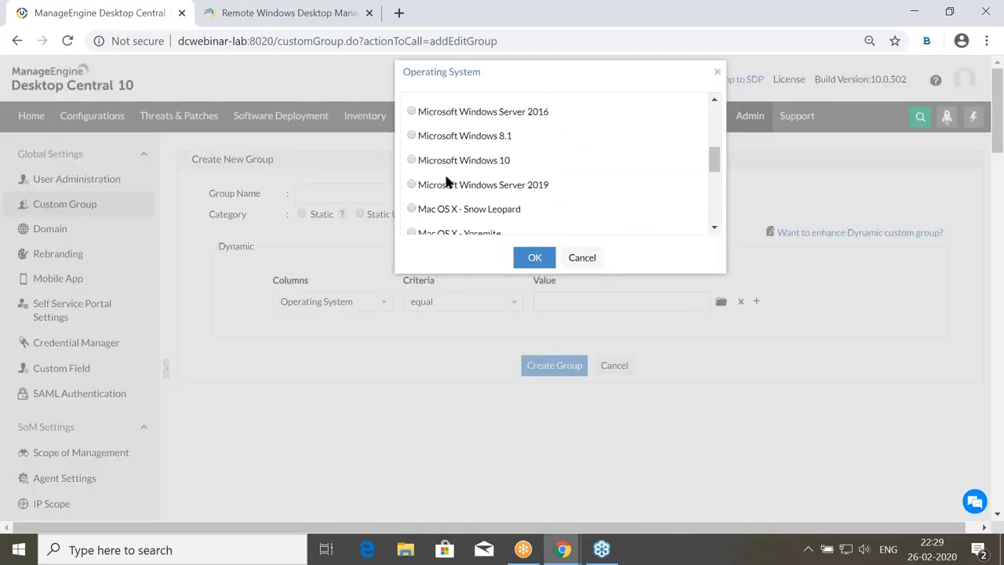
pyautogui.click(411, 160)
pyautogui.click(534, 258)
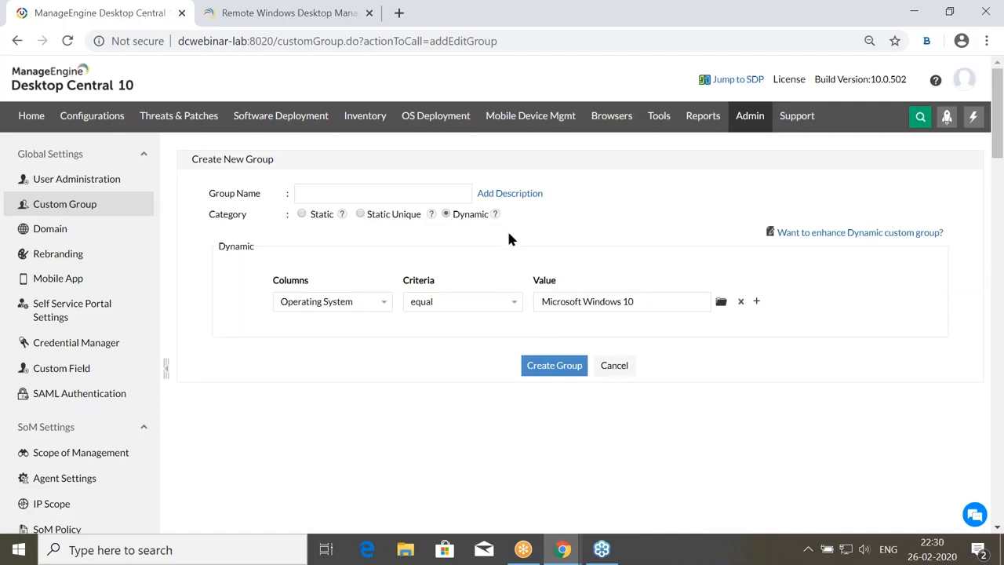
pyautogui.click(84, 206)
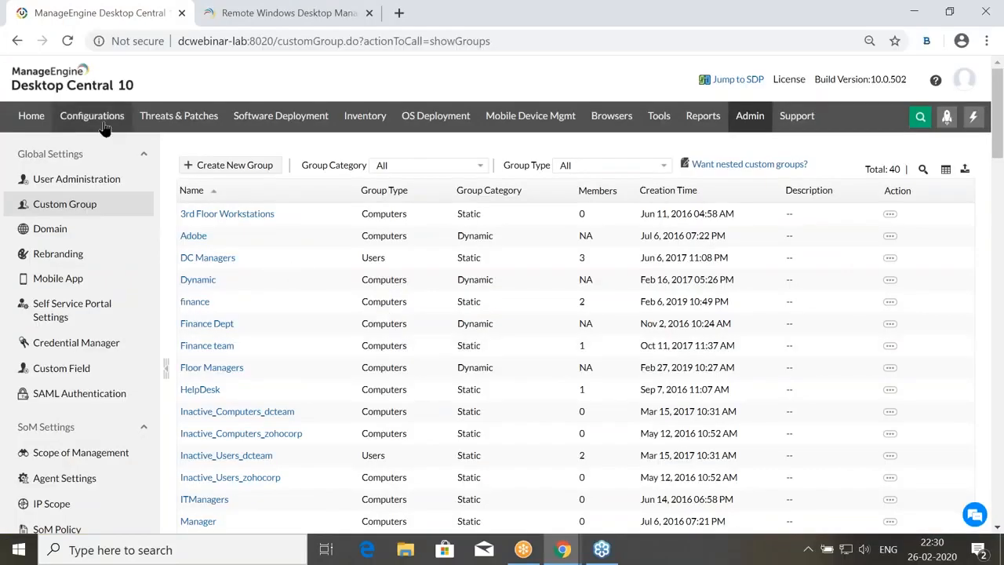
# Start a new Windows IP Printer configuration that applies to computers.
pyautogui.click(103, 124)
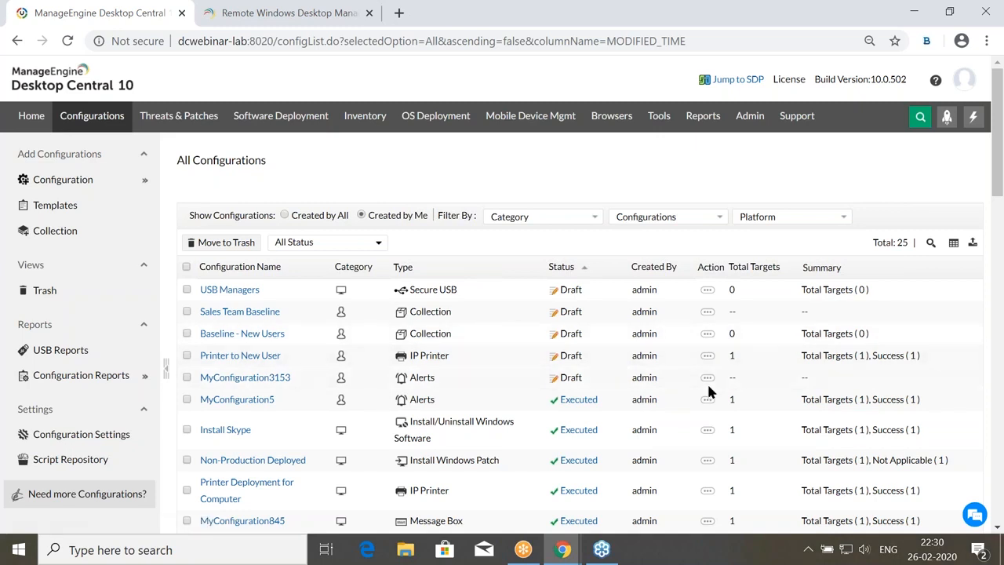
pyautogui.moveTo(133, 180)
pyautogui.click(182, 185)
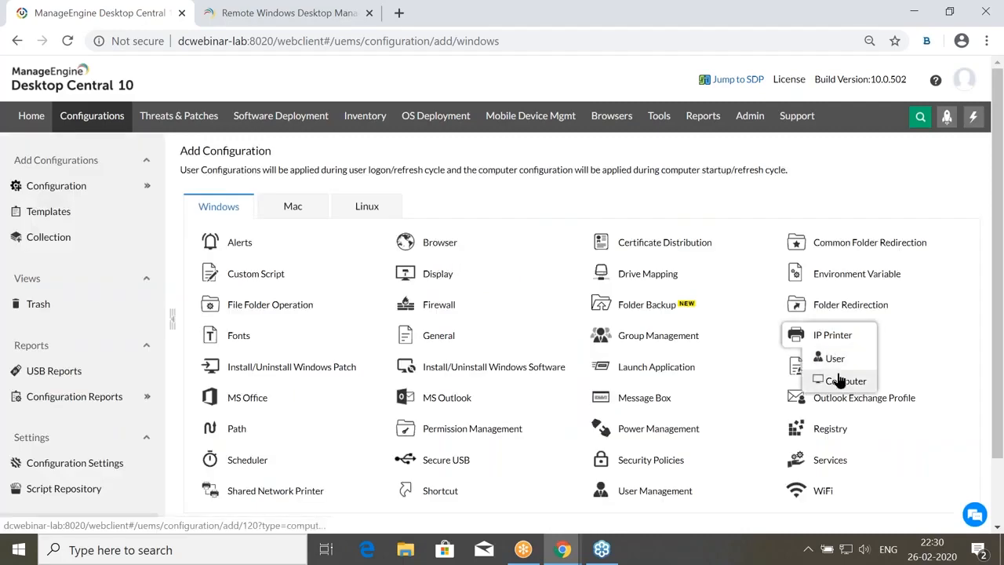
pyautogui.click(843, 380)
# Enter IP Name as the printer's DNS name/IP and 10.0 as its display name.
pyautogui.scroll(-1, 519, 346)
pyautogui.click(497, 278)
pyautogui.write('IP Name')
pyautogui.press('Tab')
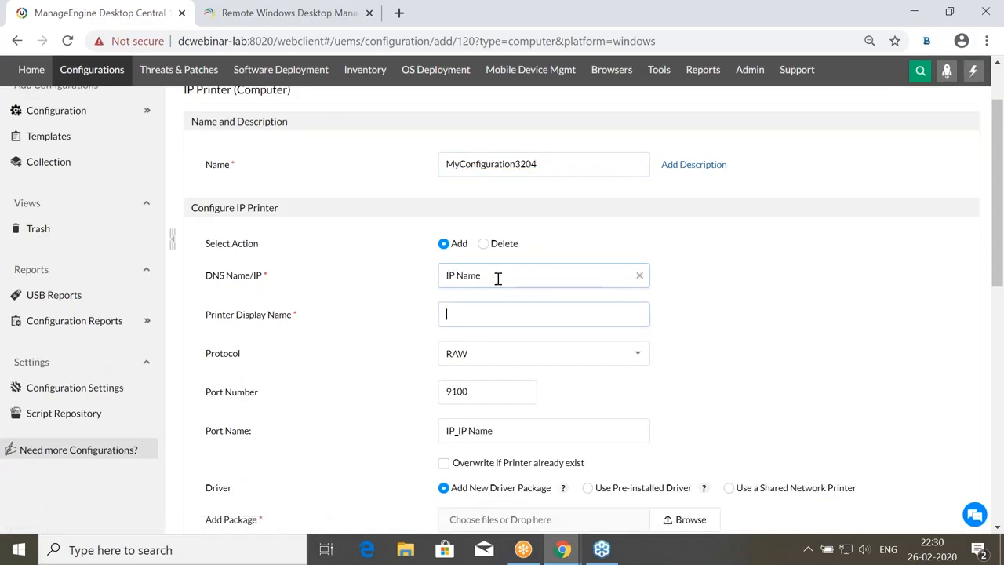
pyautogui.write('10.0')
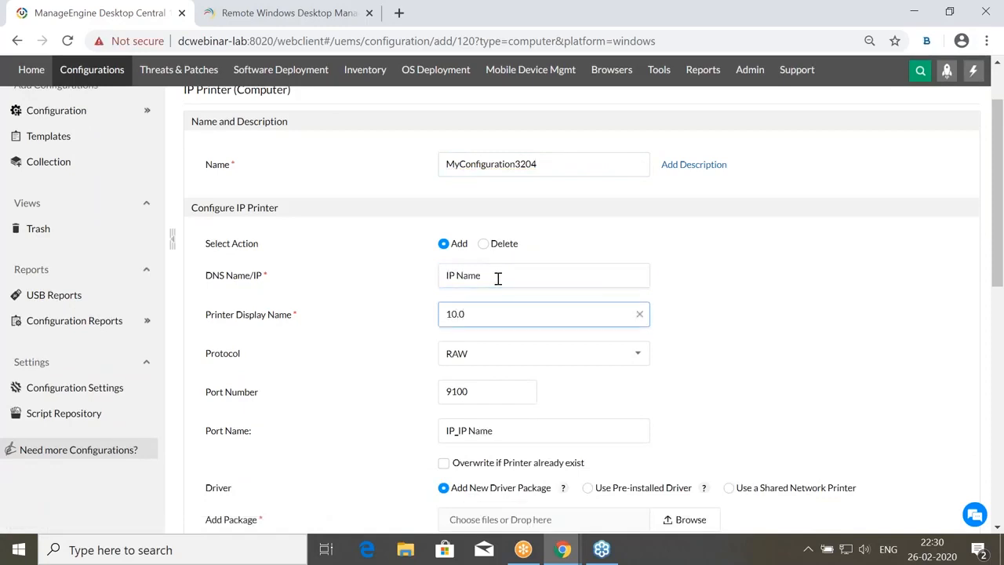
# Target the remote offices SFO, New York, Local Office, San Francisco, Roaming User and London for the printer configuration.
pyautogui.scroll(-5, 497, 278)
pyautogui.click(475, 274)
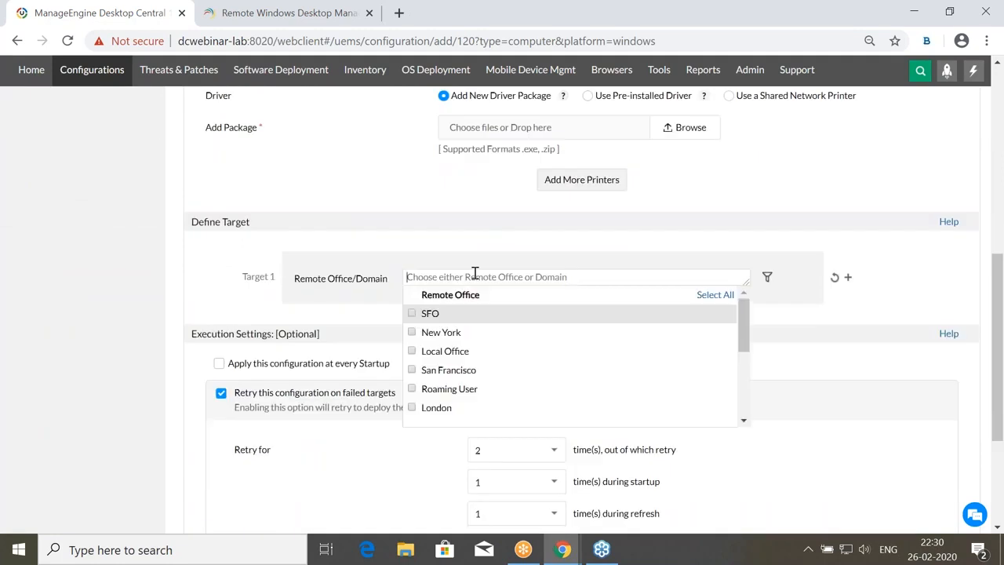
pyautogui.scroll(-1, 475, 278)
pyautogui.scroll(-1, 502, 271)
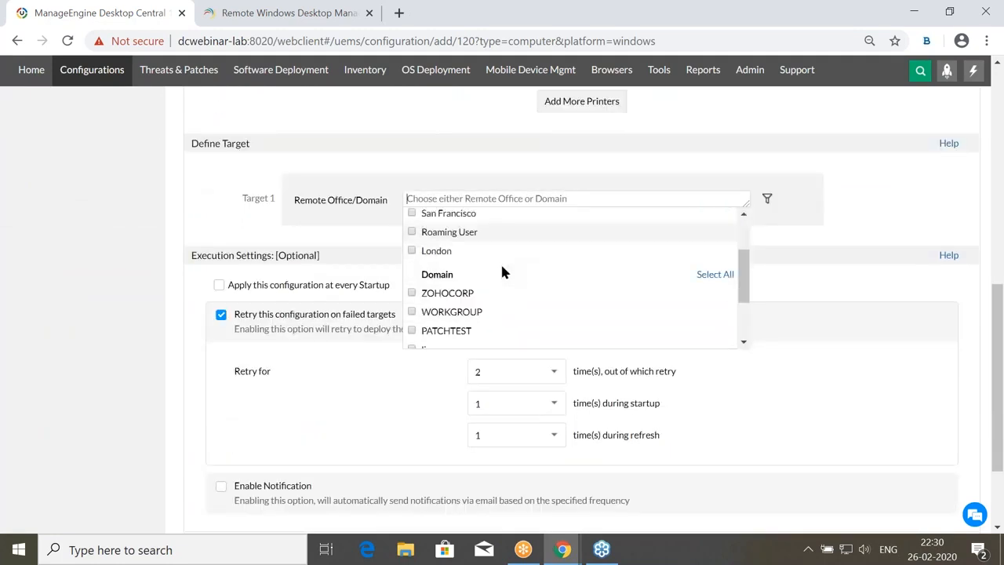
pyautogui.scroll(1, 502, 270)
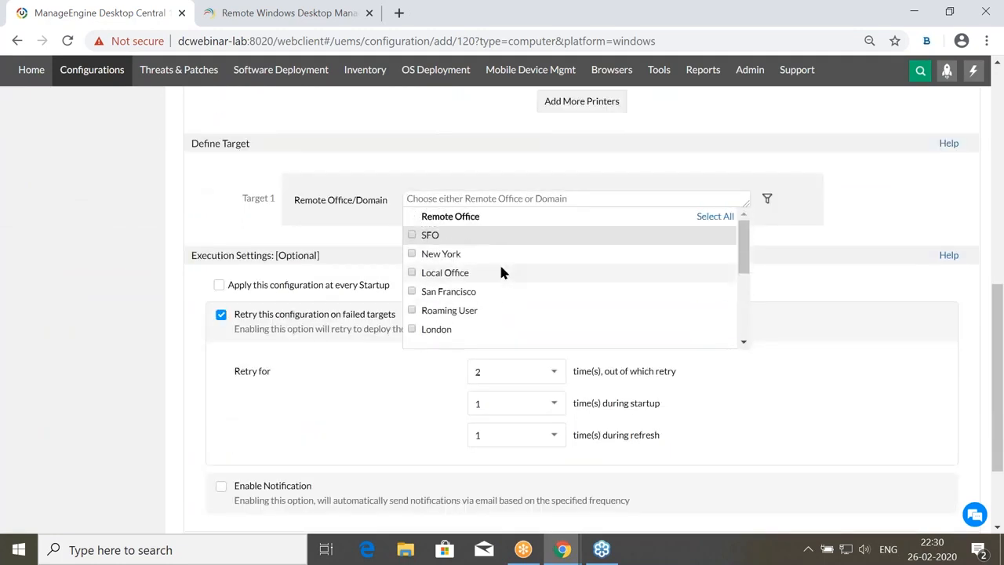
pyautogui.click(411, 235)
pyautogui.click(411, 253)
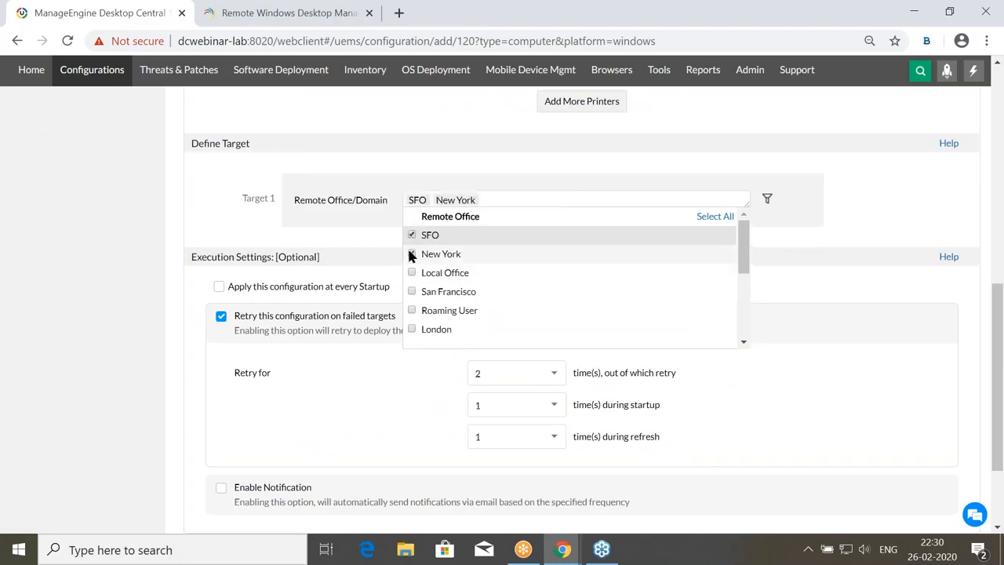
pyautogui.click(412, 272)
pyautogui.click(412, 291)
pyautogui.click(412, 309)
pyautogui.click(412, 329)
pyautogui.scroll(-1, 565, 244)
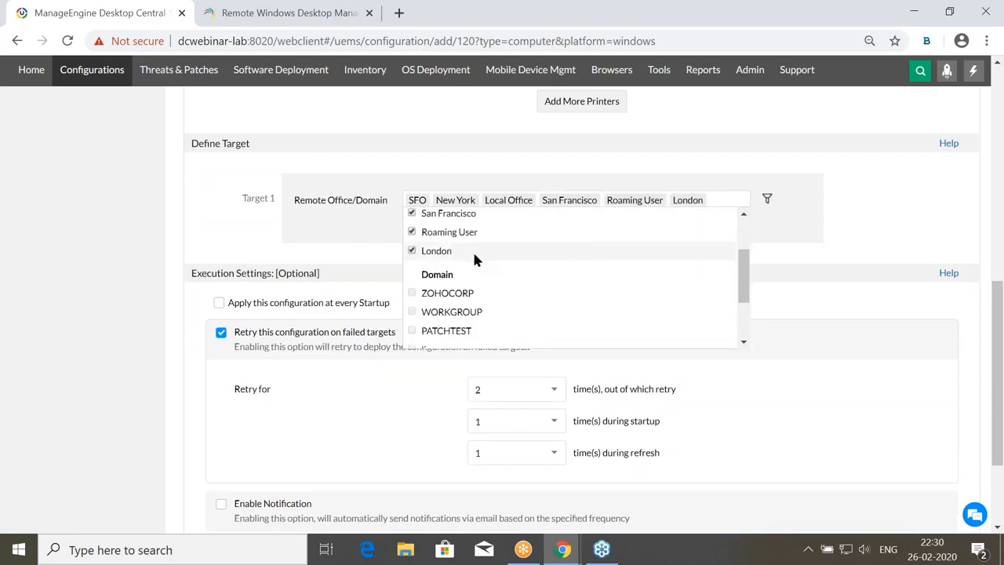
pyautogui.click(372, 245)
# Filter the target computers by custom group and choose the finance group.
pyautogui.click(767, 200)
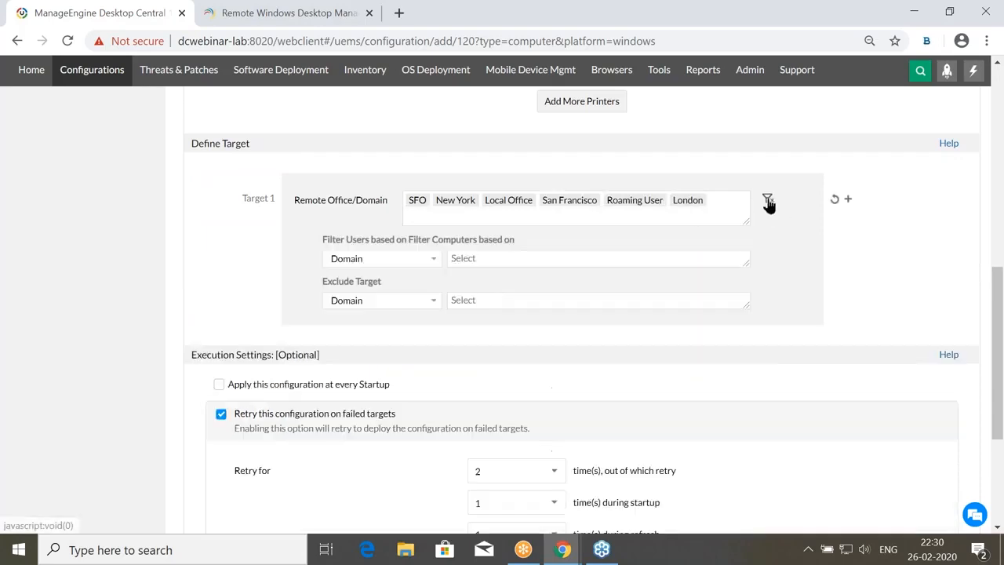
pyautogui.click(419, 269)
pyautogui.click(389, 329)
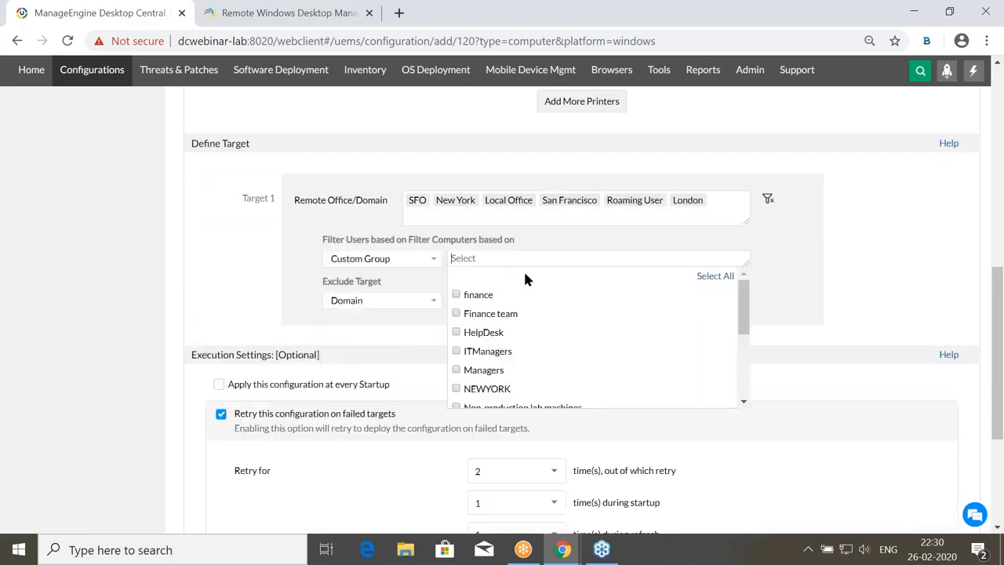
pyautogui.scroll(-1, 531, 314)
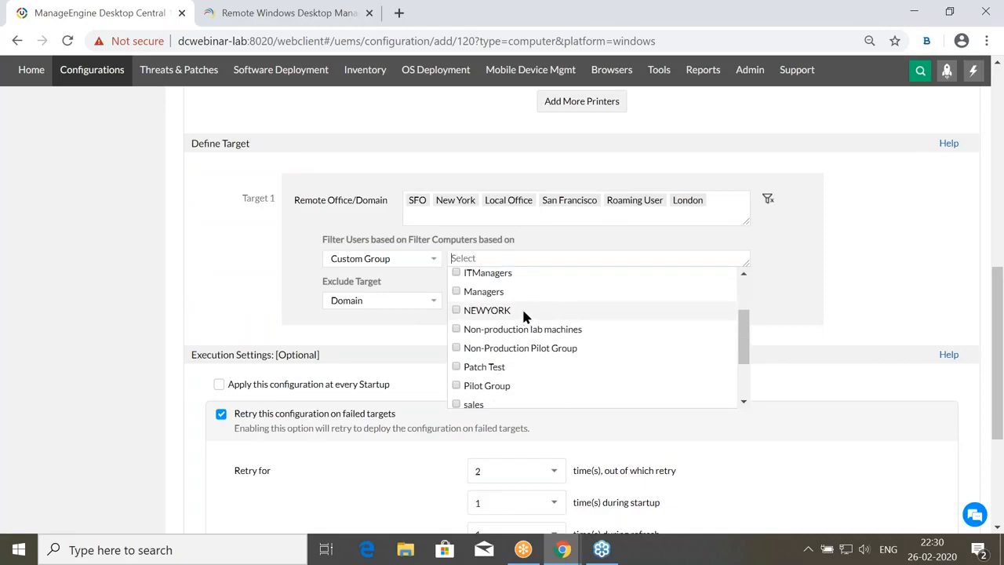
pyautogui.scroll(1, 514, 328)
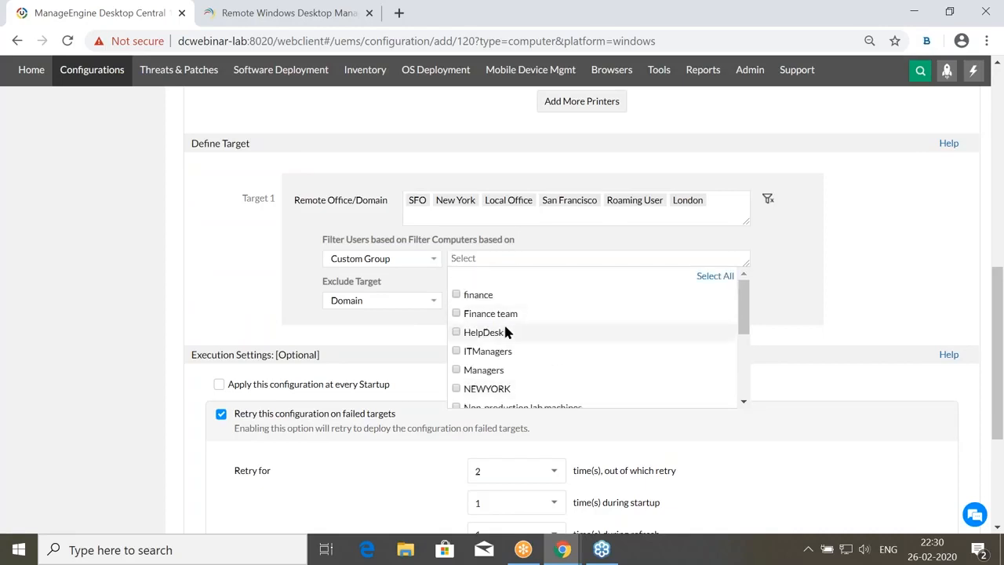
pyautogui.click(456, 295)
pyautogui.click(395, 342)
# Review the target and execution settings without deploying, and switch to the presentation to advance it one slide.
pyautogui.scroll(-3, 407, 345)
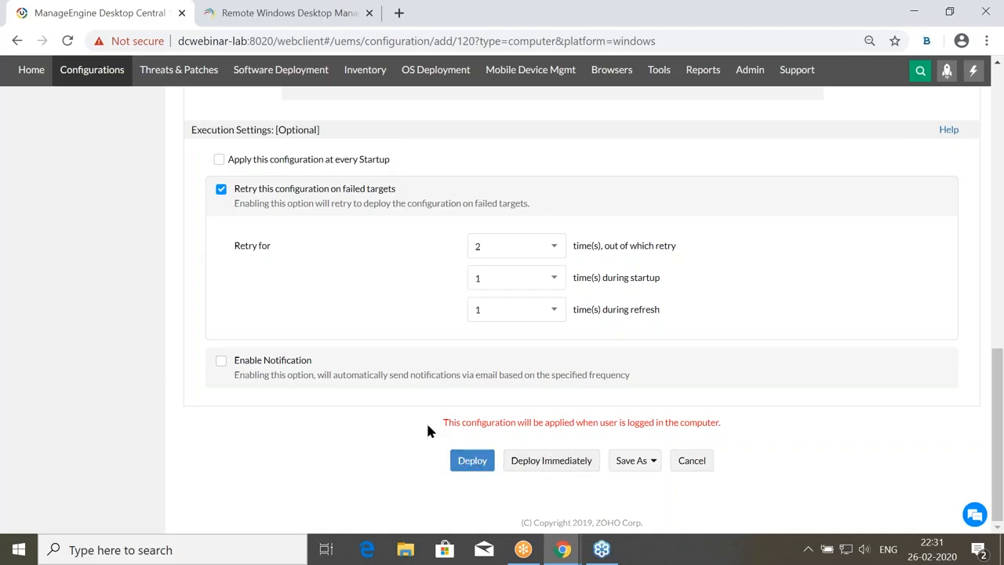
pyautogui.scroll(2, 427, 429)
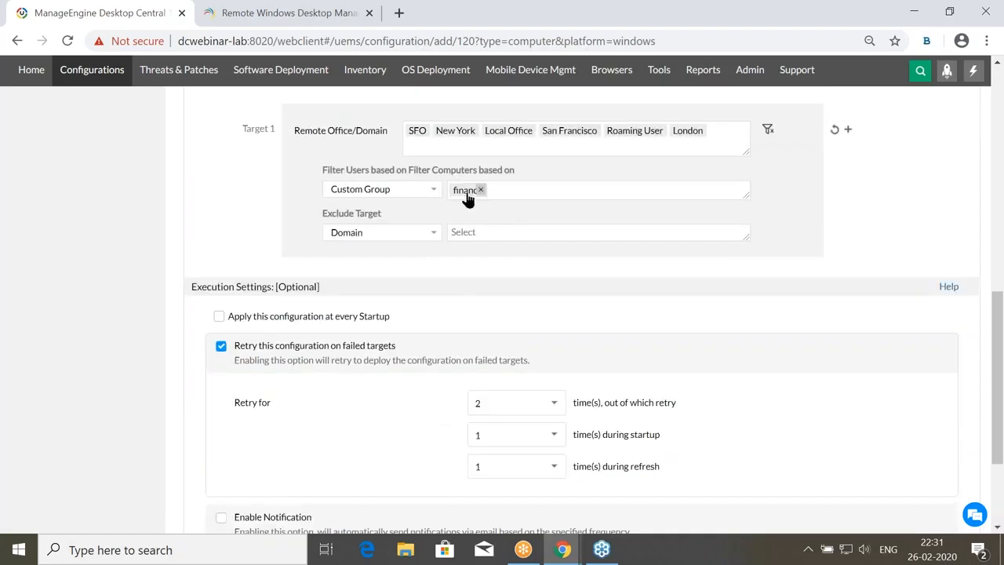
pyautogui.scroll(-2, 540, 343)
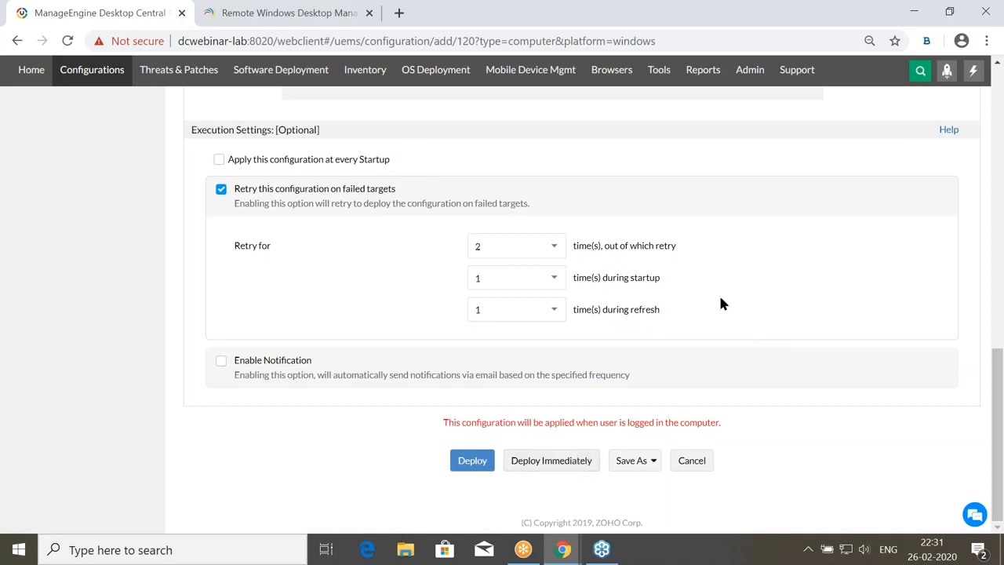
pyautogui.scroll(3, 622, 275)
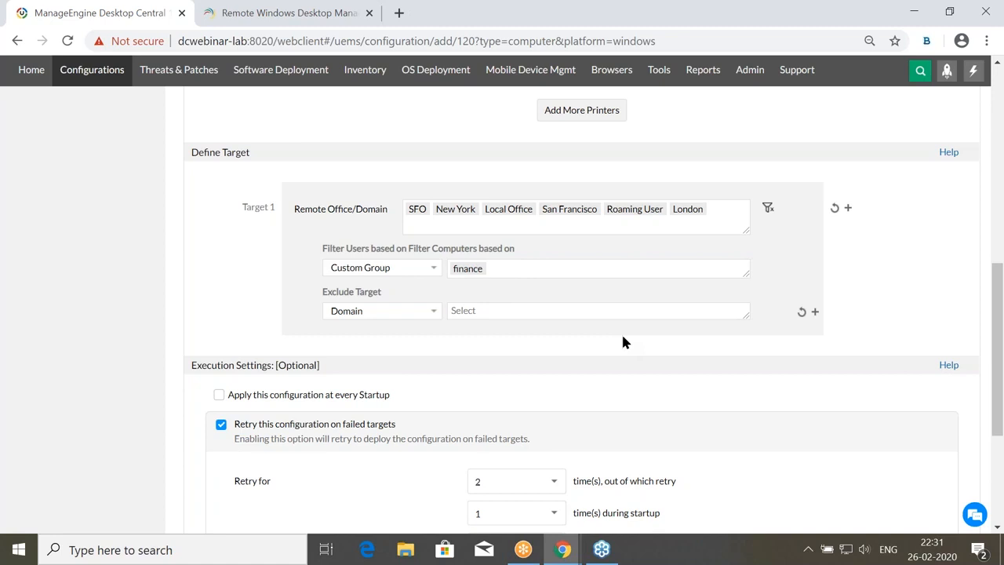
pyautogui.hotkey('alt', 'Tab')
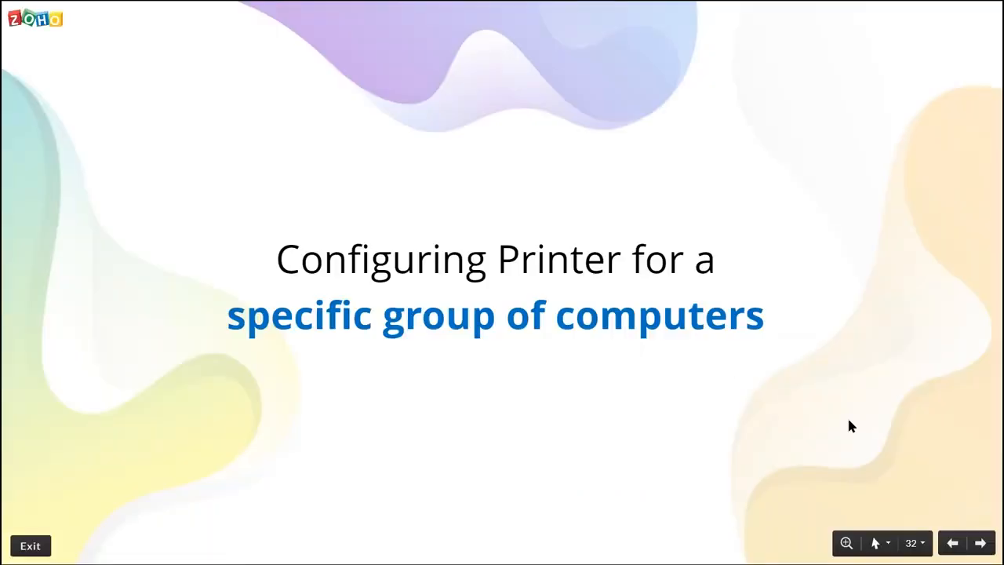
pyautogui.click(980, 543)
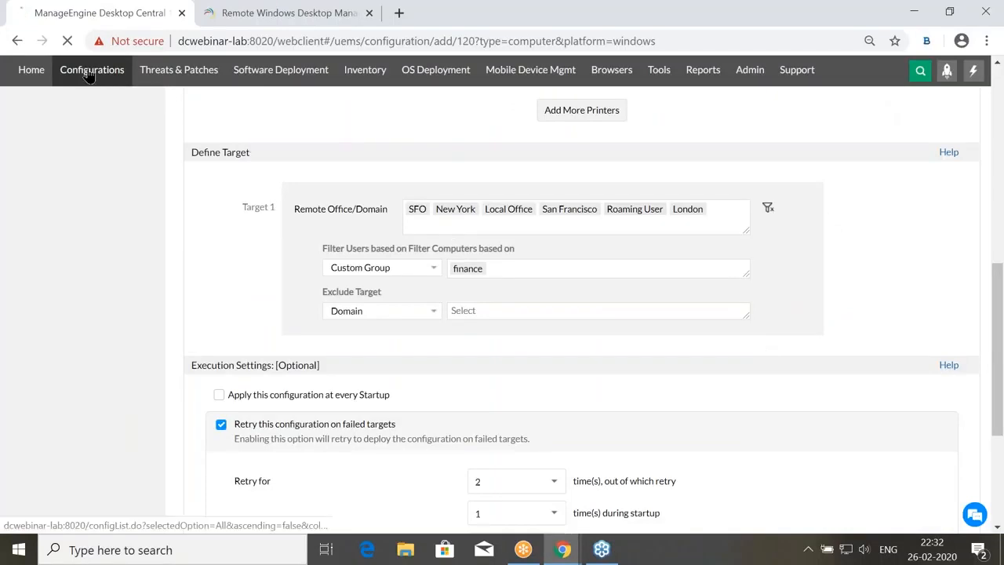
# Open a new computer collection in Desktop Central, examine the configurations it can include, and return to the configuration list without saving.
pyautogui.click(89, 72)
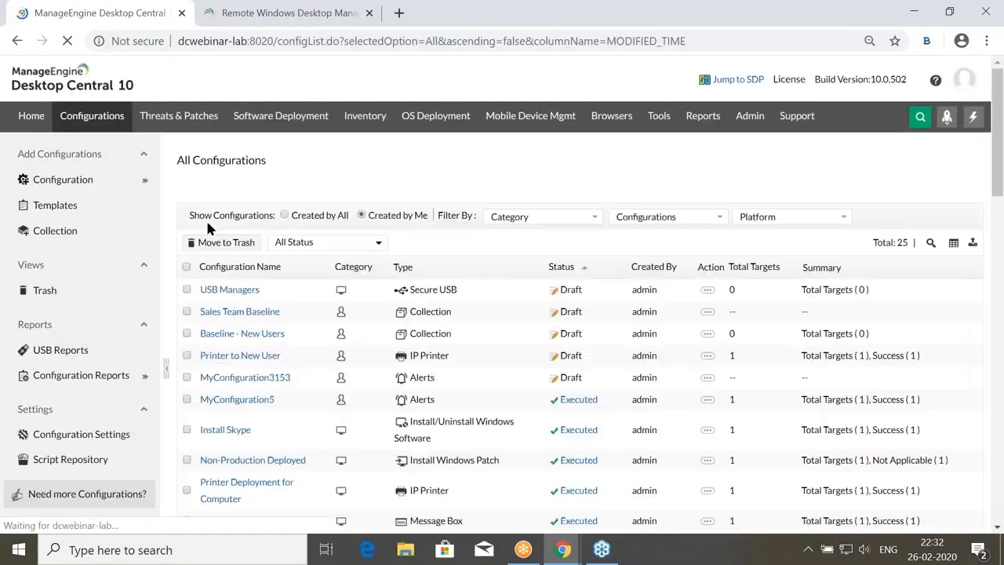
pyautogui.click(76, 233)
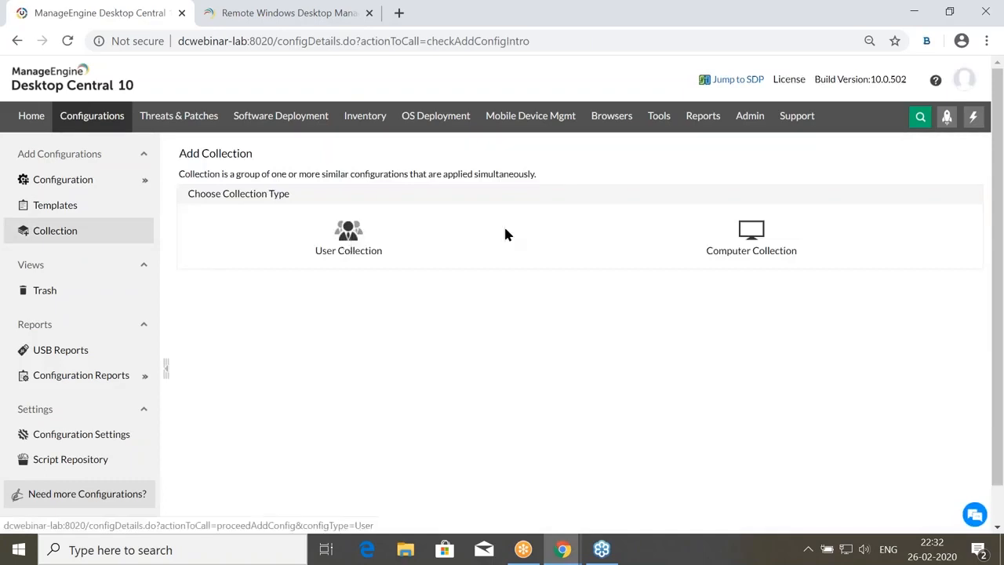
pyautogui.click(781, 233)
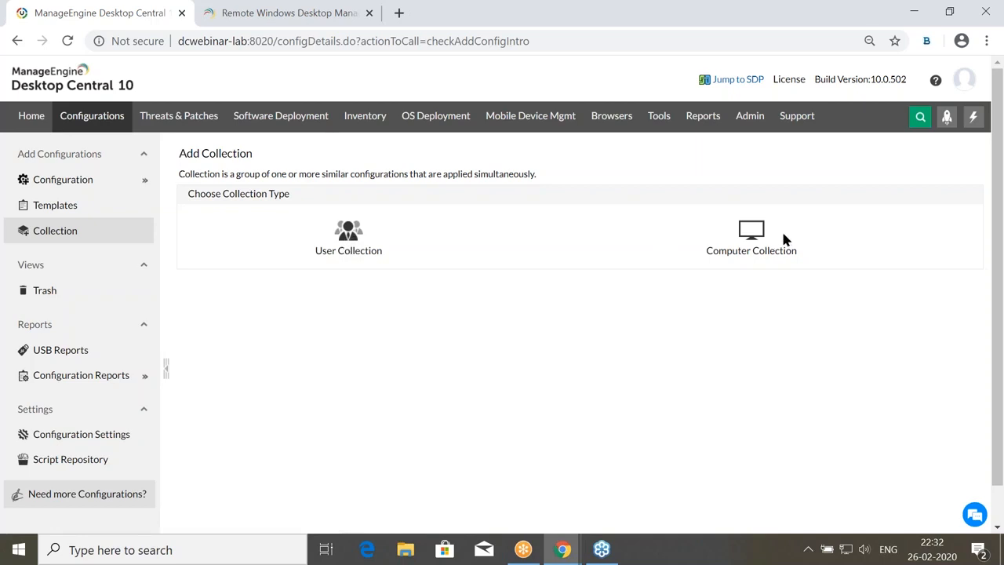
pyautogui.click(748, 242)
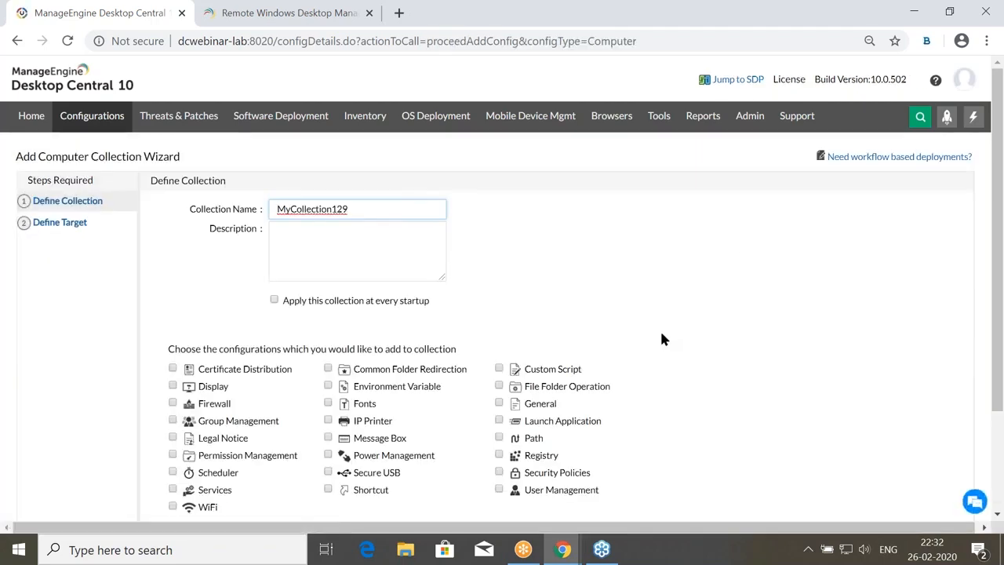
pyautogui.scroll(-2, 661, 333)
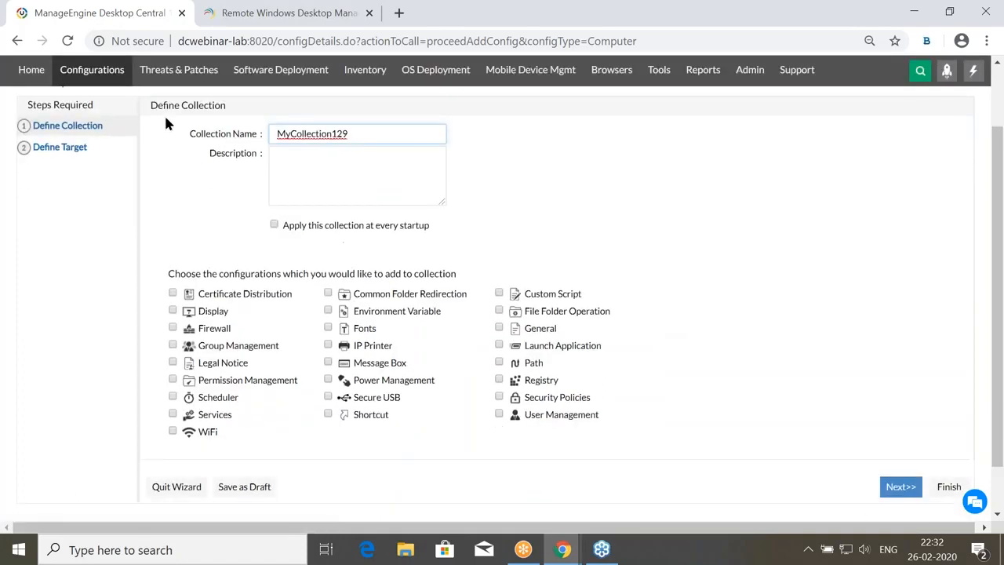
pyautogui.click(91, 70)
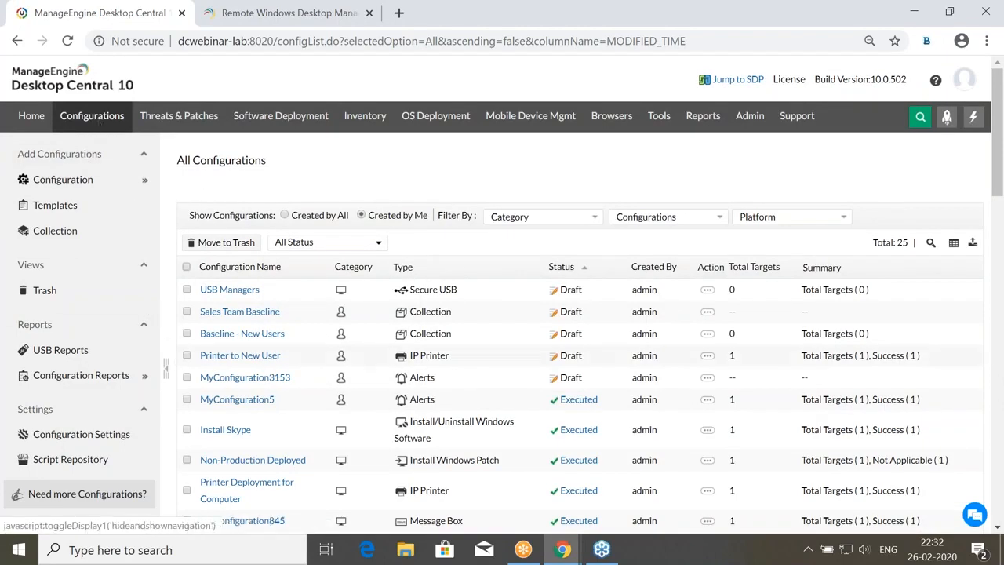
# Open the Baseline - New Users collection for modification and examine its browser settings for general, proxy and security.
pyautogui.click(707, 333)
pyautogui.click(639, 334)
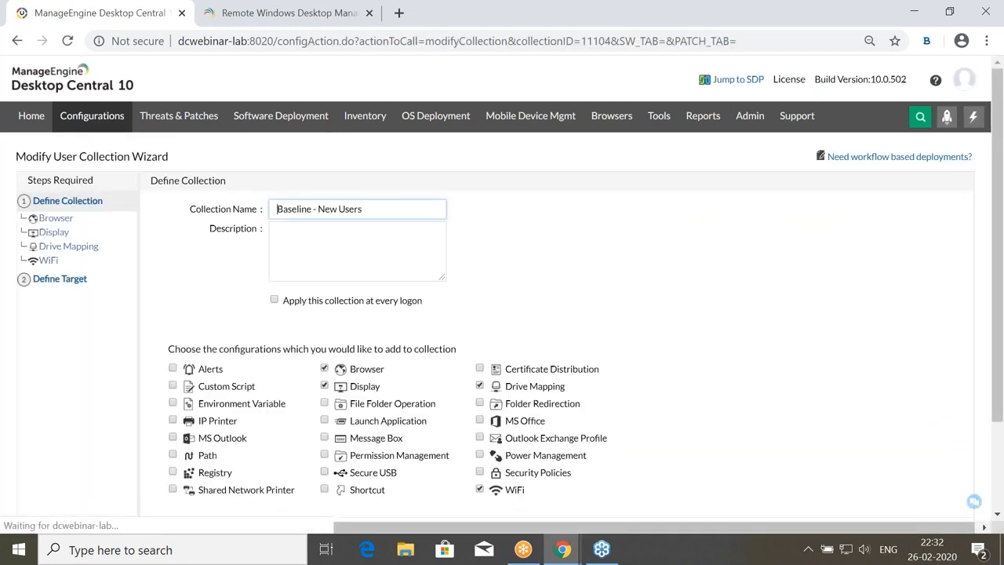
pyautogui.scroll(-1, 502, 314)
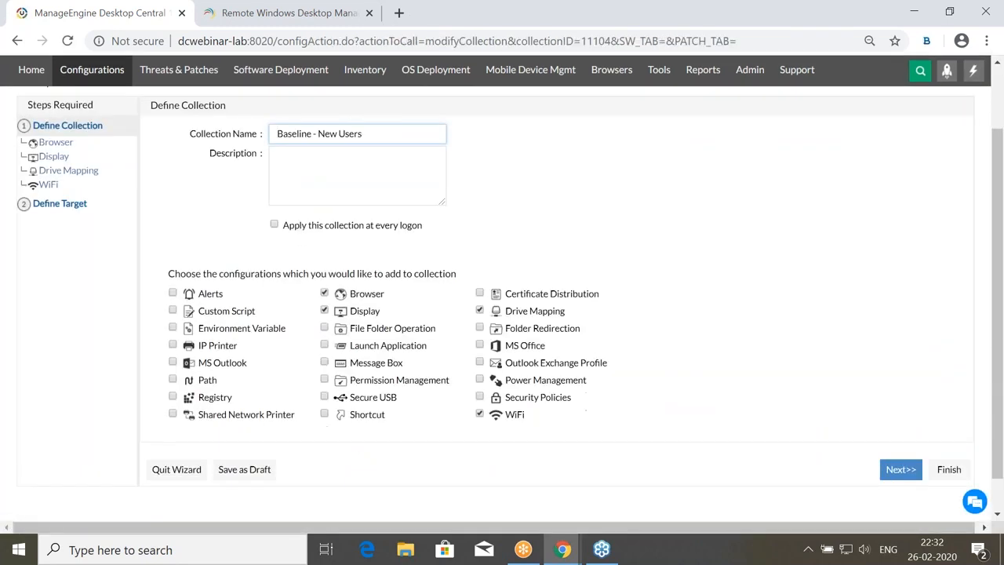
pyautogui.click(894, 469)
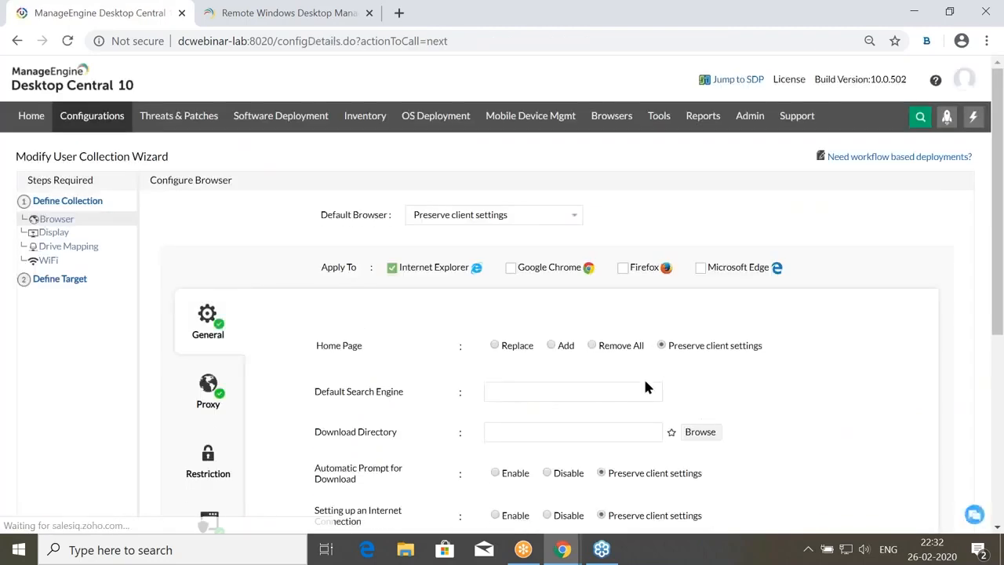
pyautogui.scroll(-1, 520, 345)
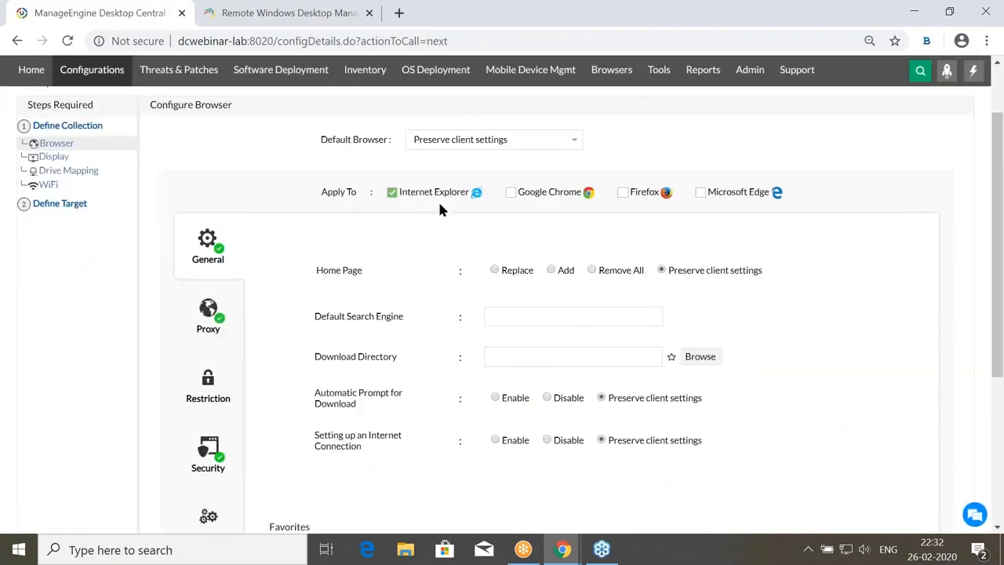
pyautogui.scroll(-1, 416, 249)
pyautogui.click(208, 237)
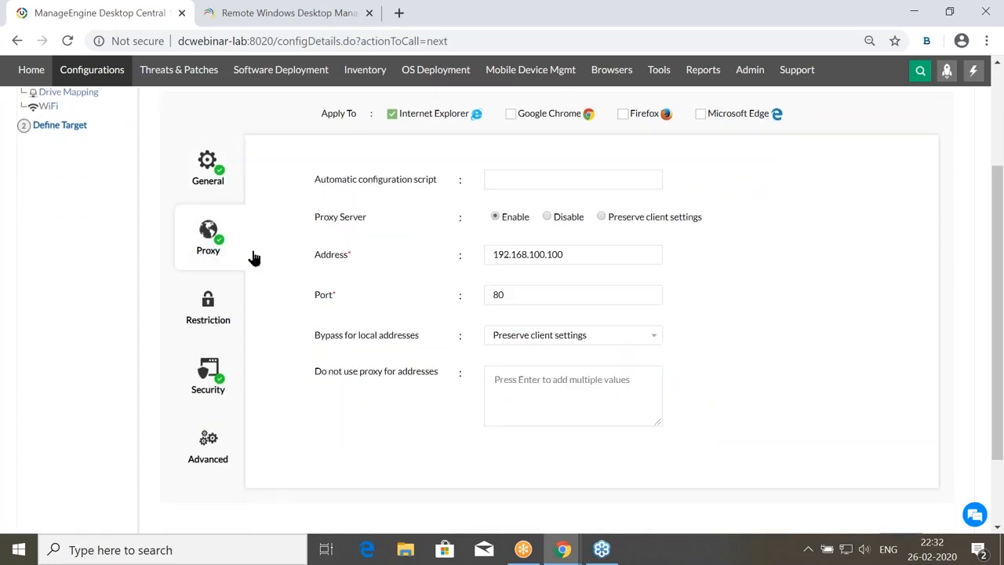
pyautogui.scroll(-1, 377, 267)
pyautogui.click(207, 301)
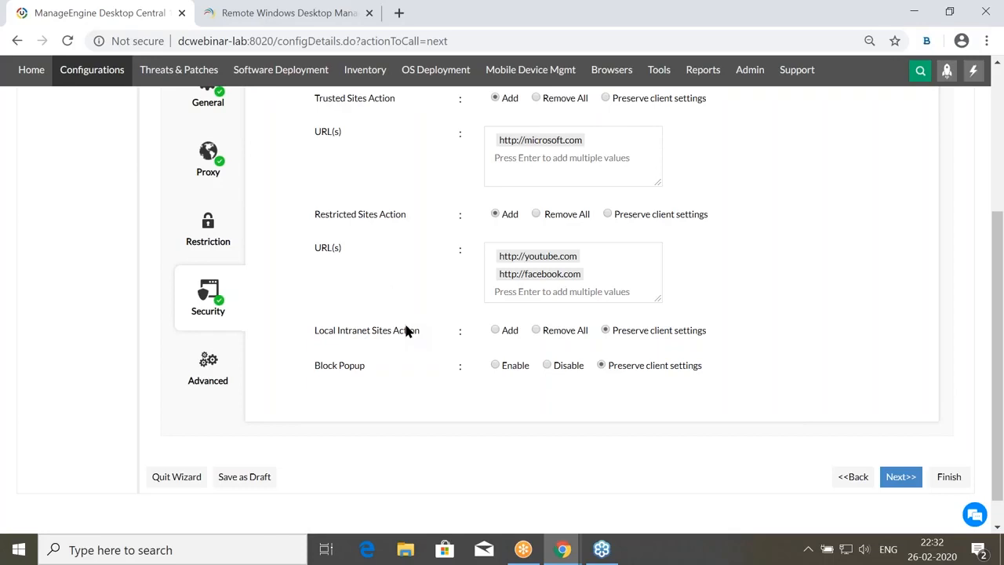
# Review the collection's display, drive mapping and WiFi settings, ending at its deployment target.
pyautogui.click(900, 476)
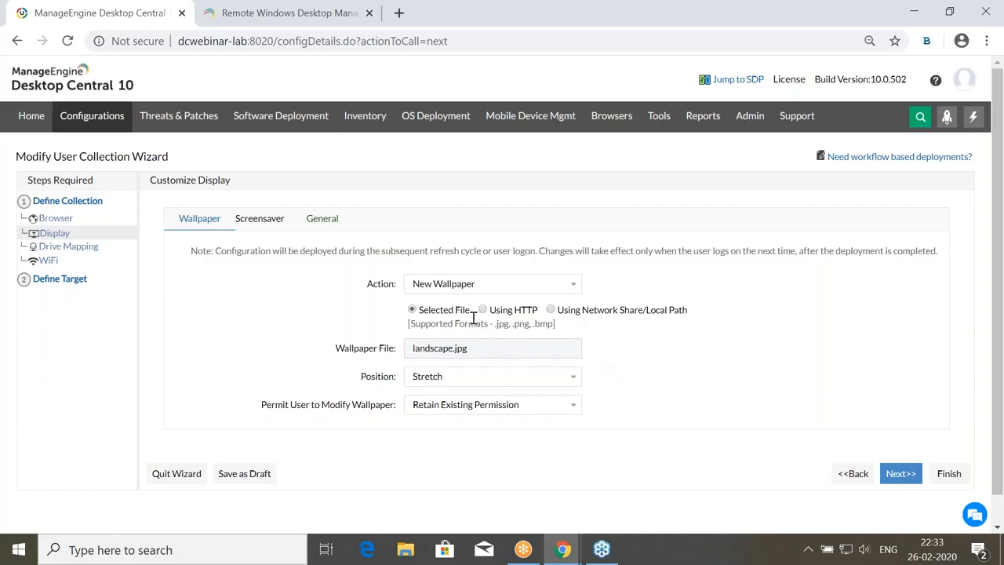
pyautogui.click(896, 471)
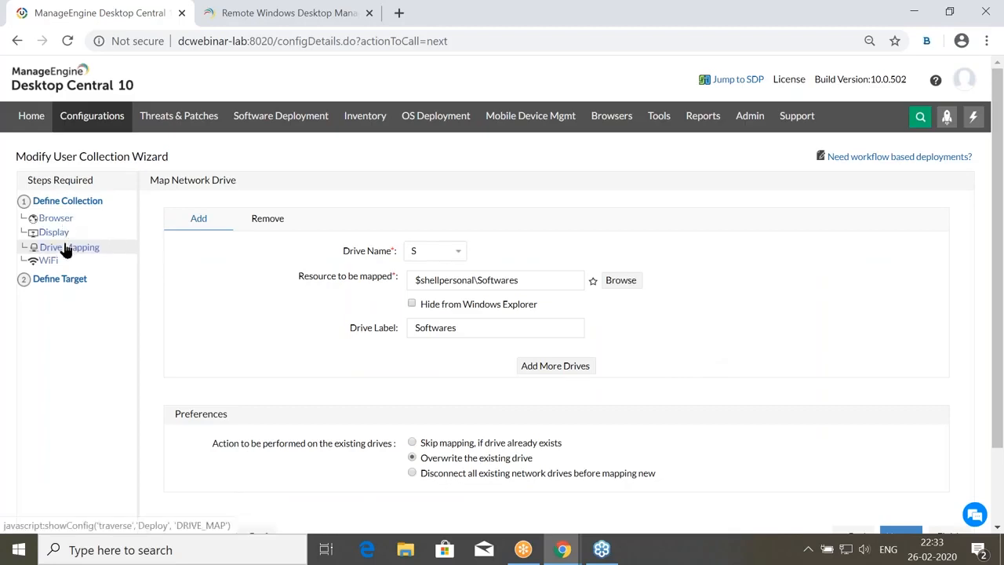
pyautogui.scroll(-2, 609, 297)
pyautogui.click(899, 460)
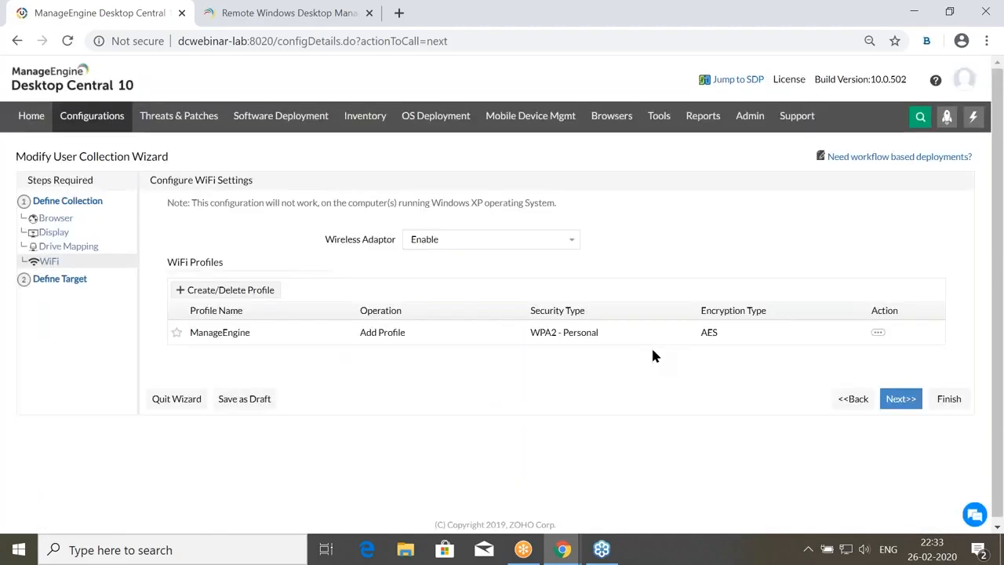
pyautogui.moveTo(738, 334); pyautogui.dragTo(370, 362)
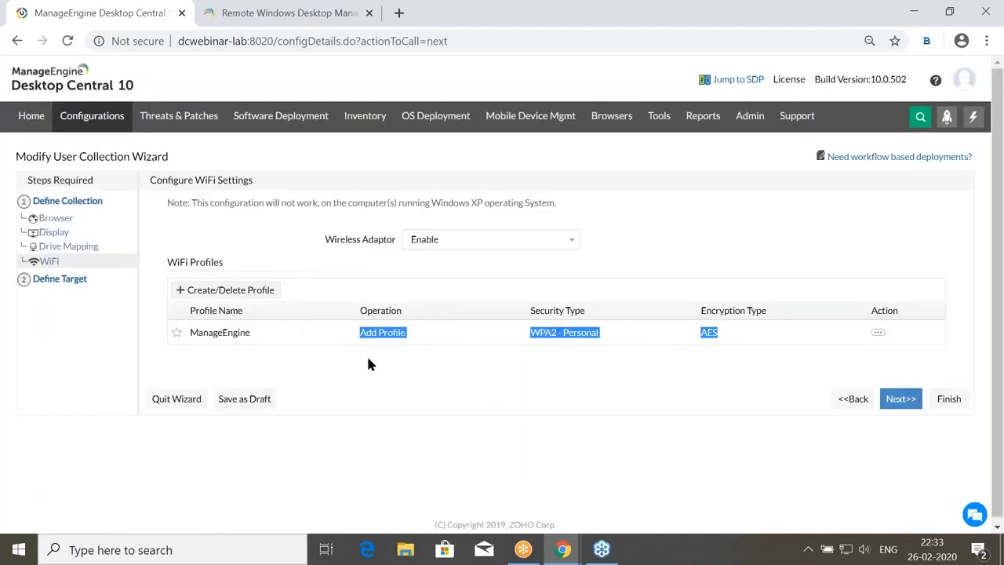
pyautogui.click(897, 400)
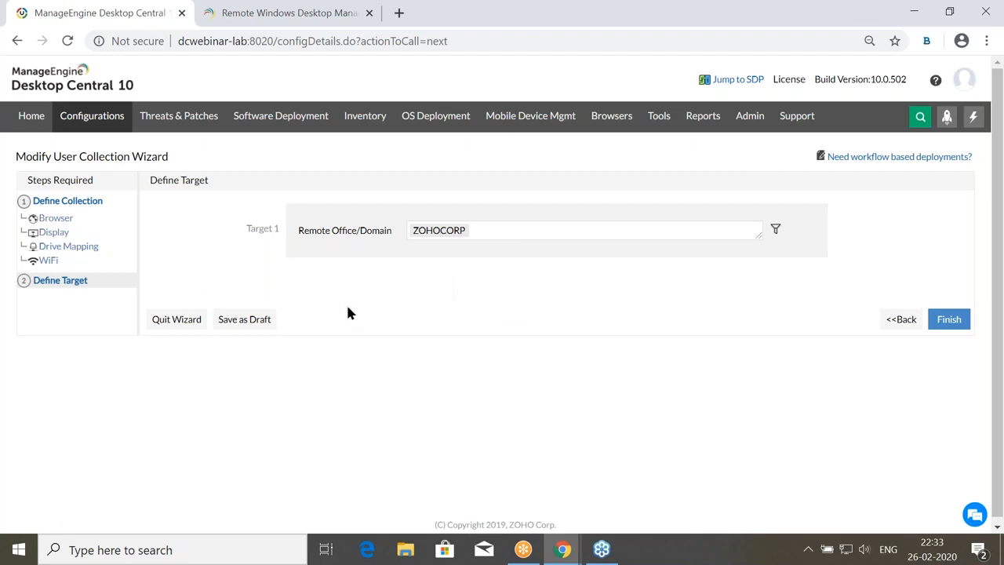
# Switch to the presentation to advance it one slide, and return to the configuration list in Desktop Central.
pyautogui.hotkey('alt', 'Tab')
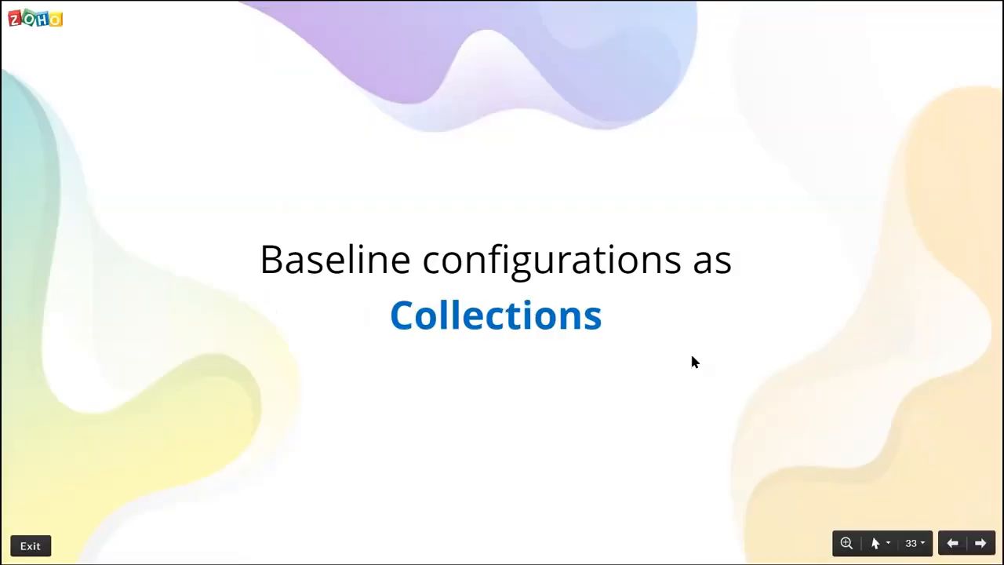
pyautogui.click(980, 543)
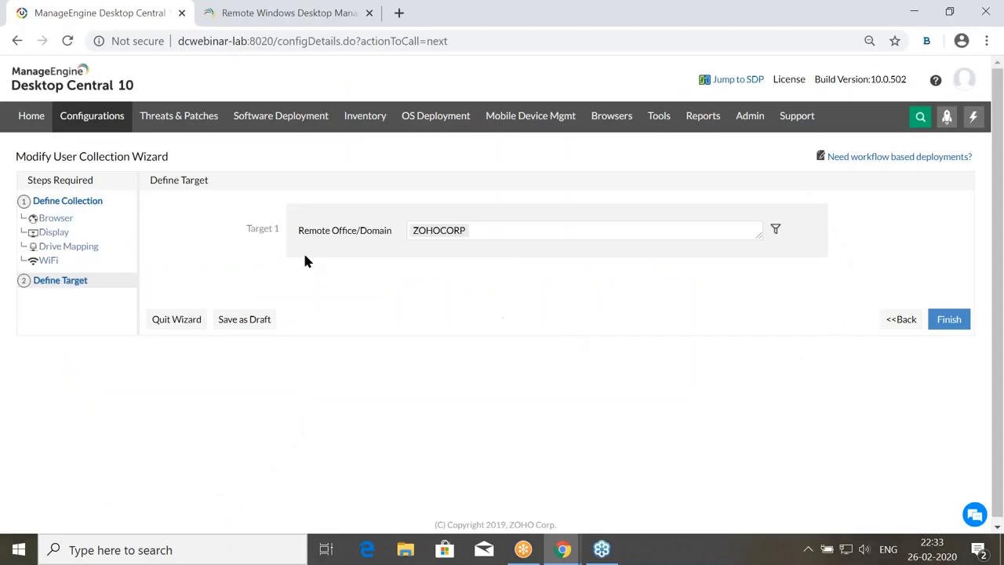
pyautogui.click(94, 123)
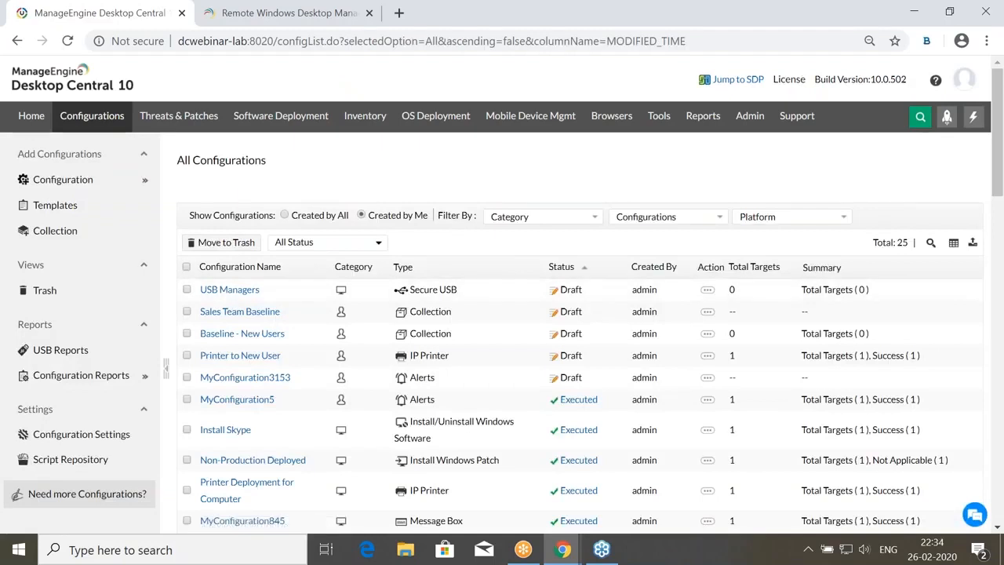
# Check the actions available for the USB Managers configuration, and examine the predefined configuration templates.
pyautogui.click(707, 290)
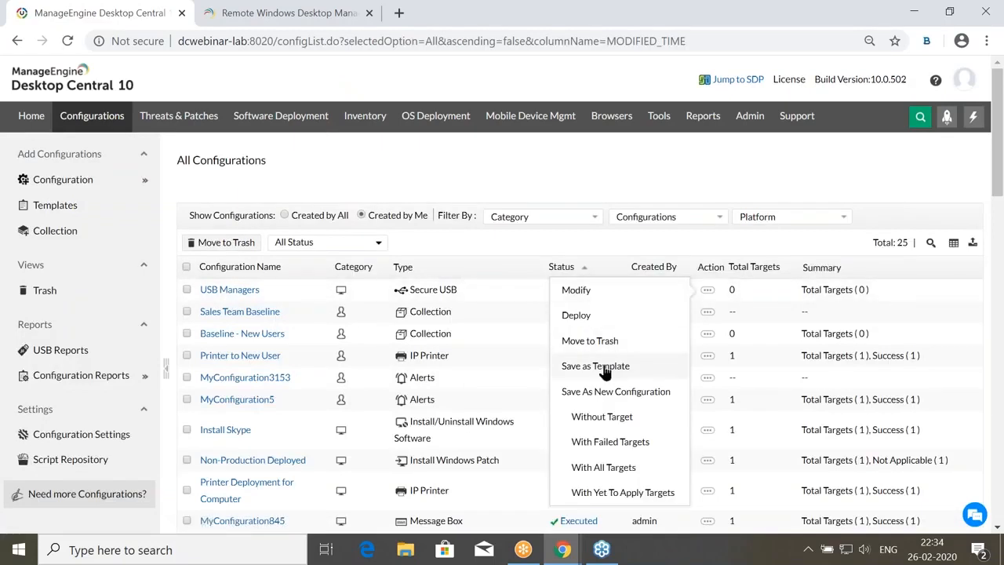
pyautogui.click(74, 206)
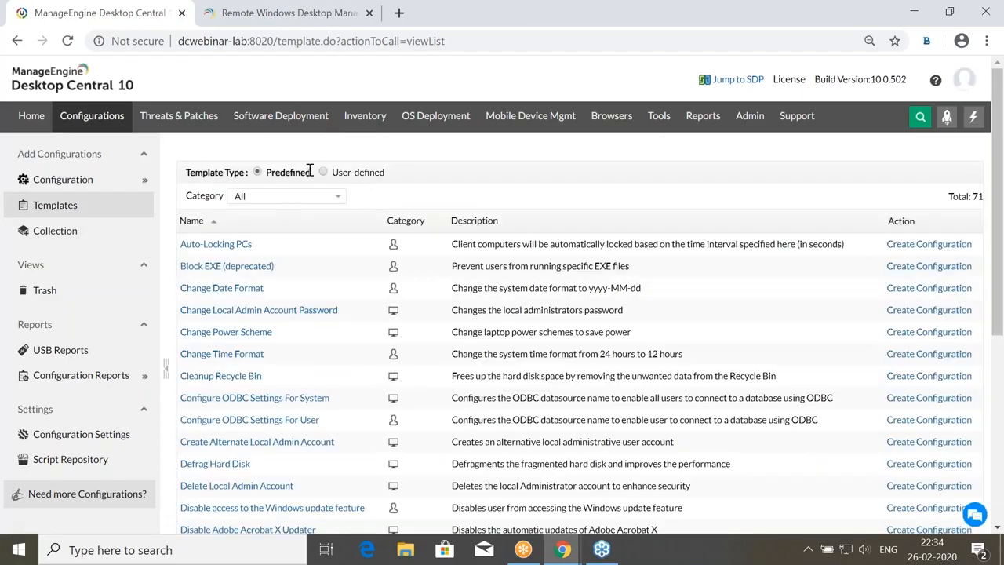
pyautogui.moveTo(311, 171); pyautogui.dragTo(264, 172)
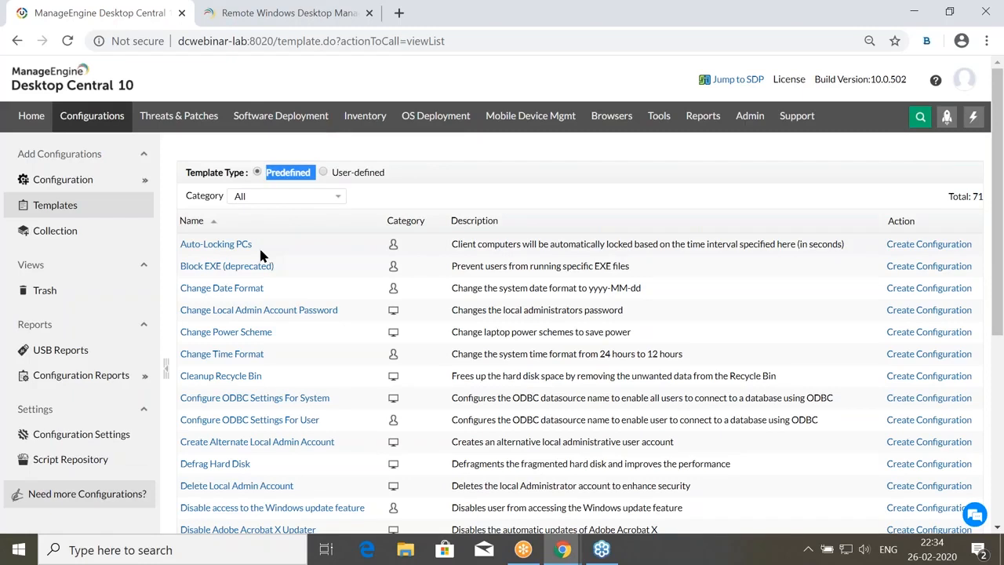
pyautogui.scroll(-1, 333, 290)
pyautogui.scroll(1, 328, 308)
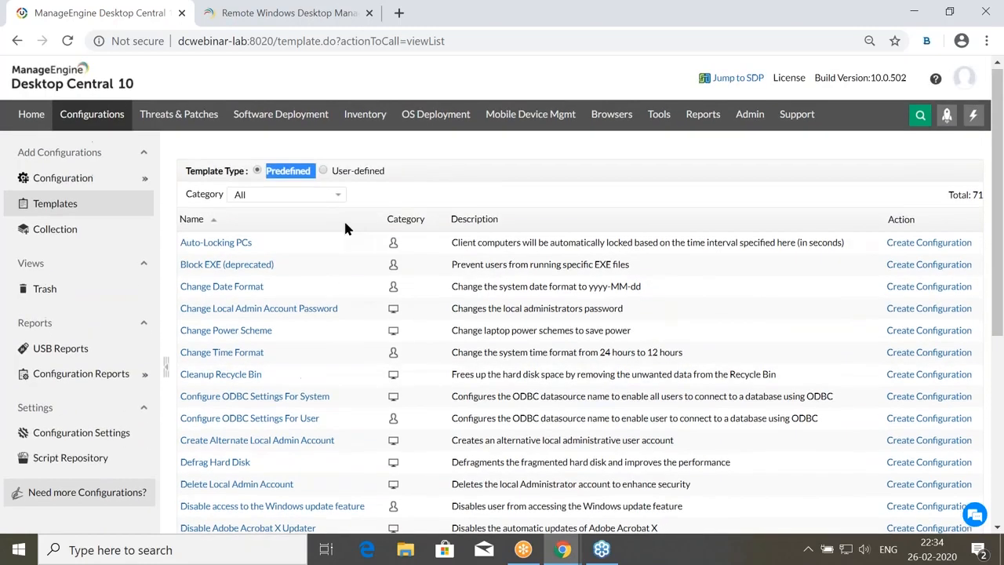
# Examine the user-defined templates and how 7Zip would be published to ServiceDesk Plus, without publishing it, and return to the predefined templates.
pyautogui.click(323, 170)
pyautogui.click(464, 159)
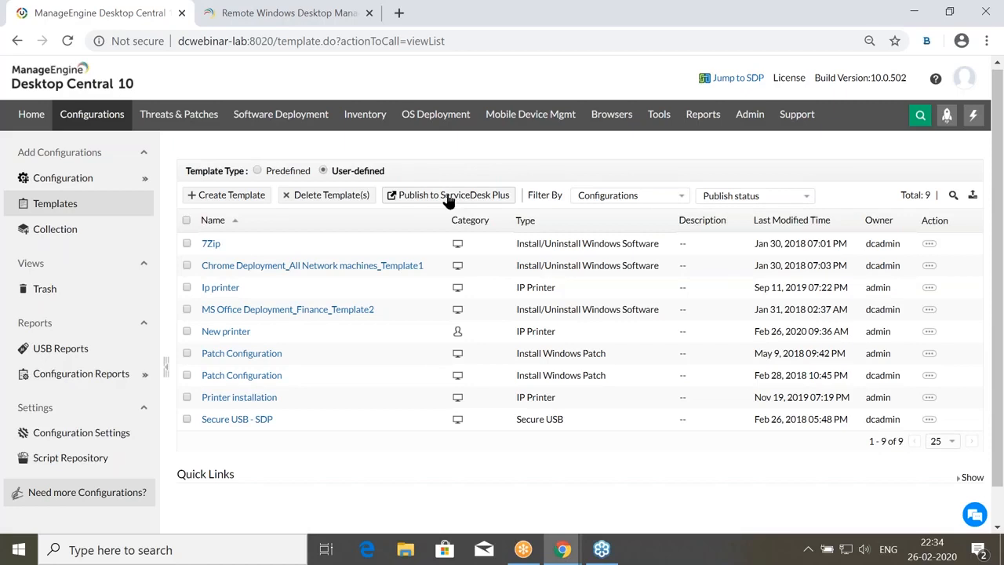
pyautogui.click(187, 244)
pyautogui.click(449, 195)
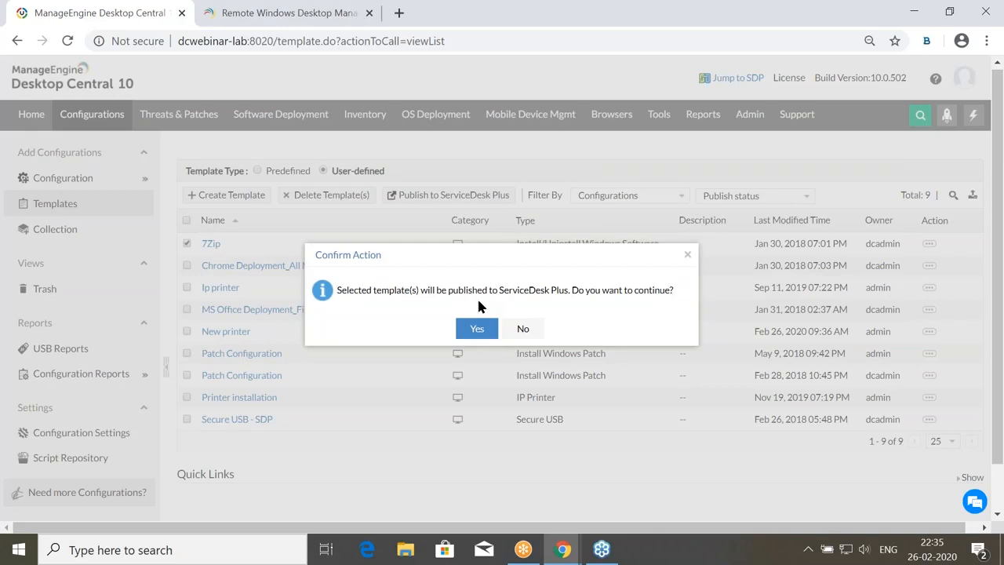
pyautogui.click(527, 330)
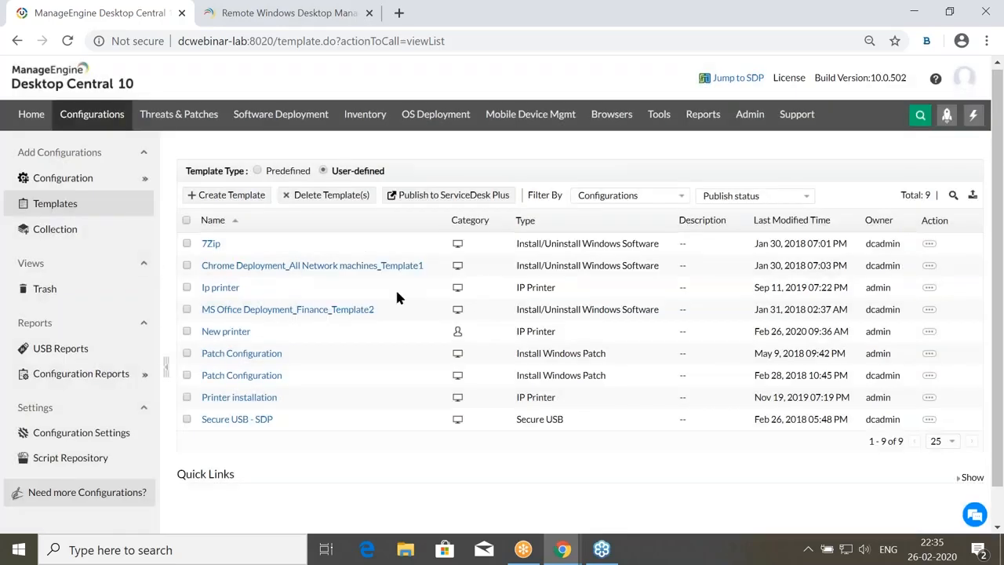
pyautogui.click(258, 171)
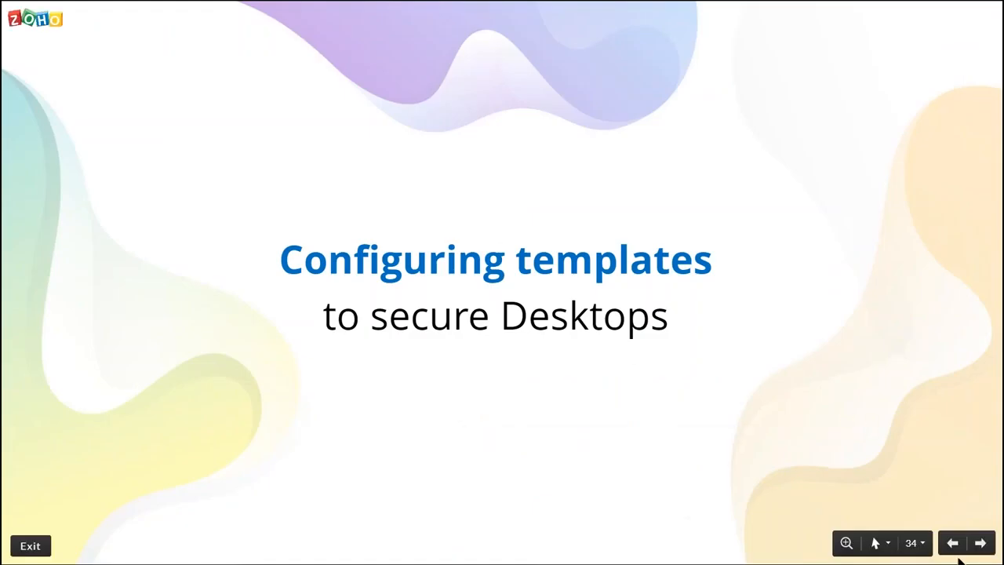
# Advance the presentation to the USB Device Management slide and return to the list of all configurations in Desktop Central.
pyautogui.click(979, 543)
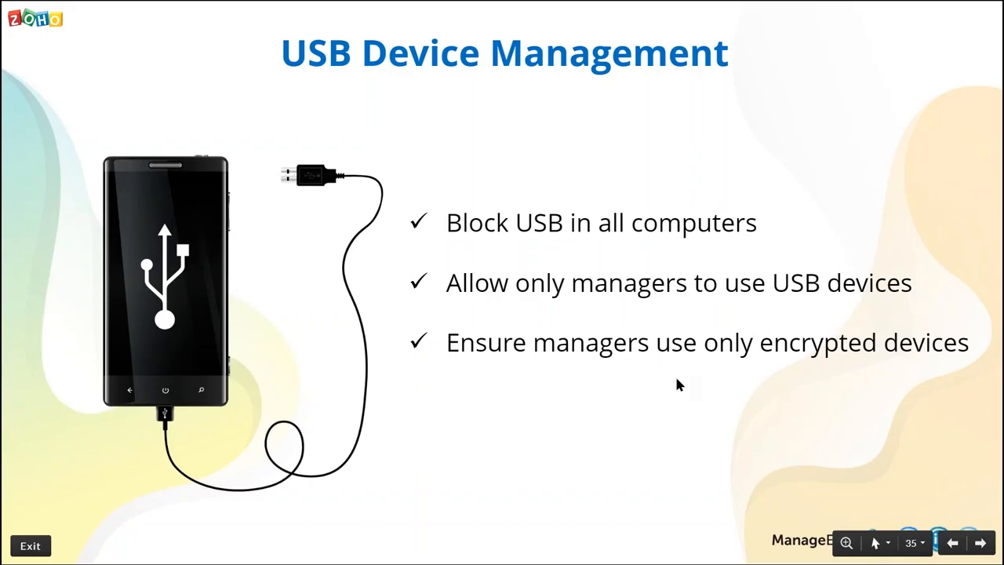
pyautogui.hotkey('alt', 'Tab')
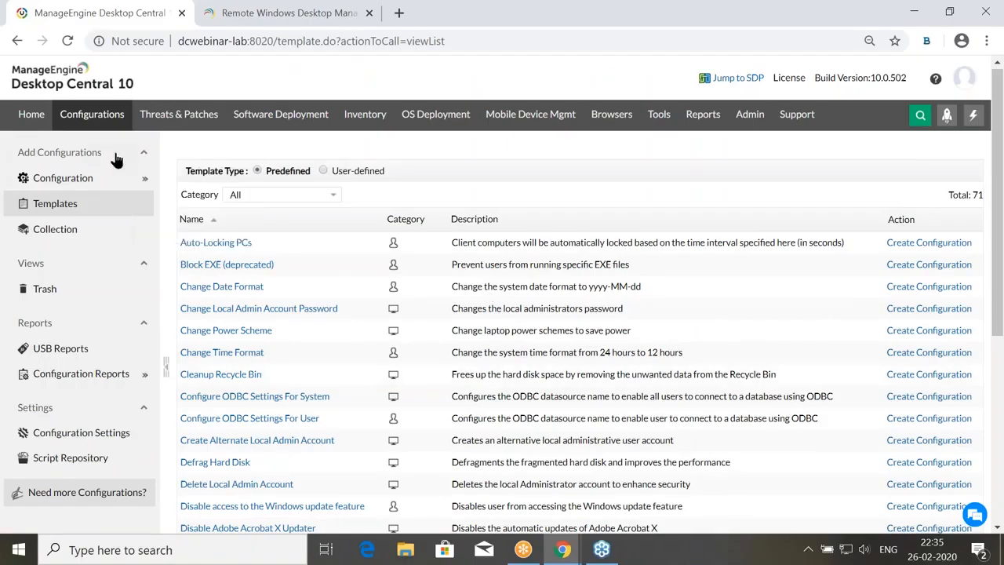
pyautogui.click(107, 124)
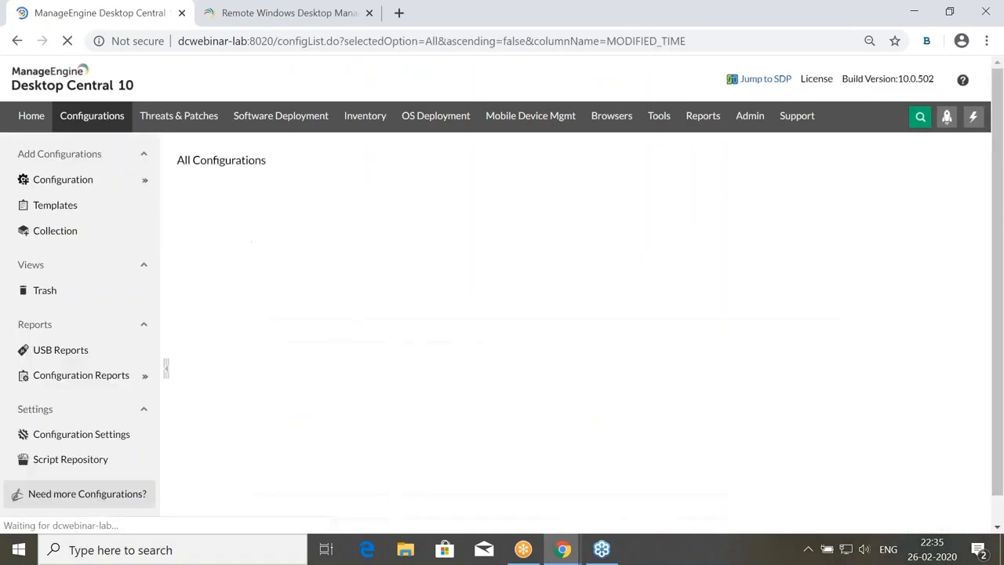
# Start a new Windows Secure USB configuration for computers.
pyautogui.moveTo(72, 172)
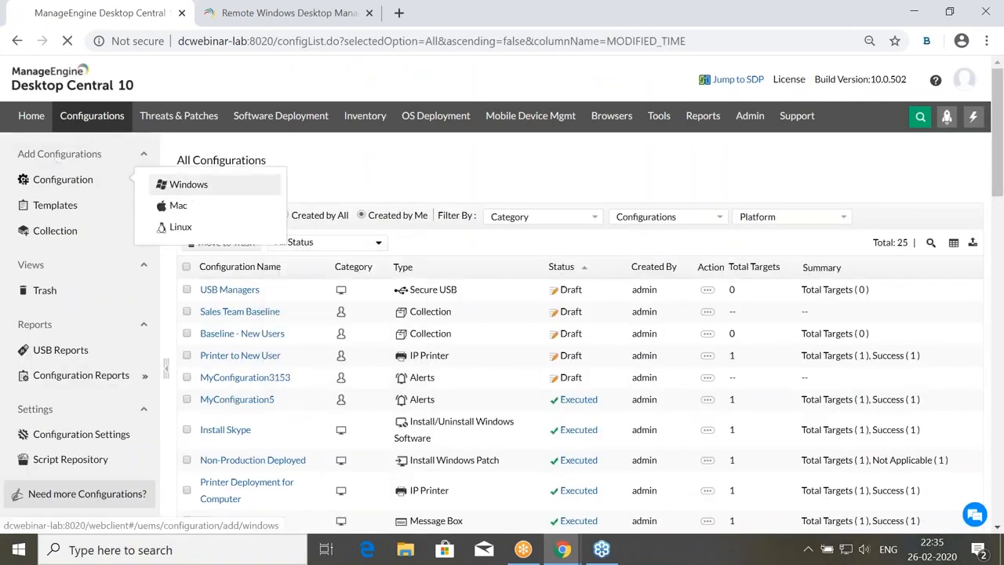
pyautogui.click(180, 183)
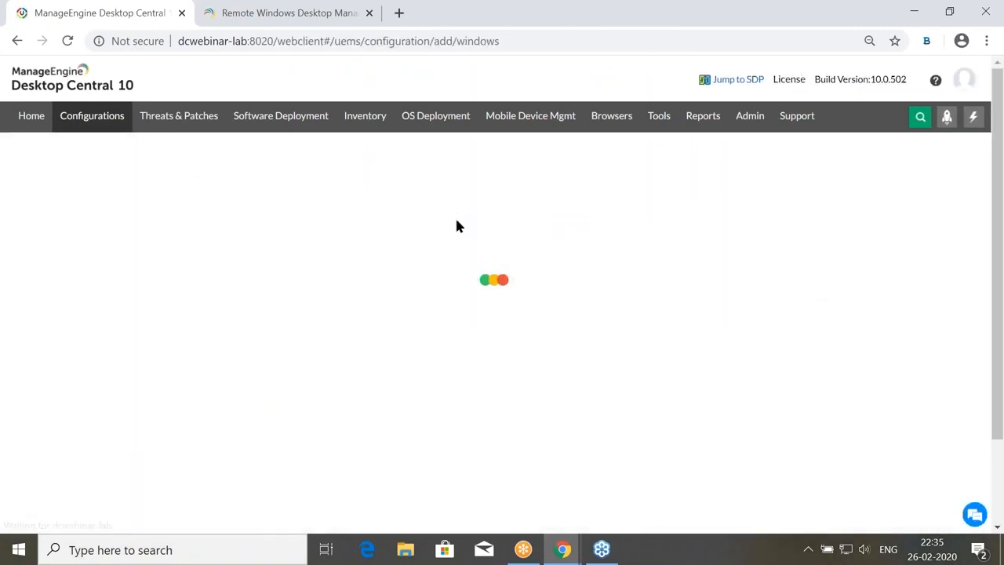
pyautogui.scroll(-1, 457, 228)
pyautogui.moveTo(505, 351)
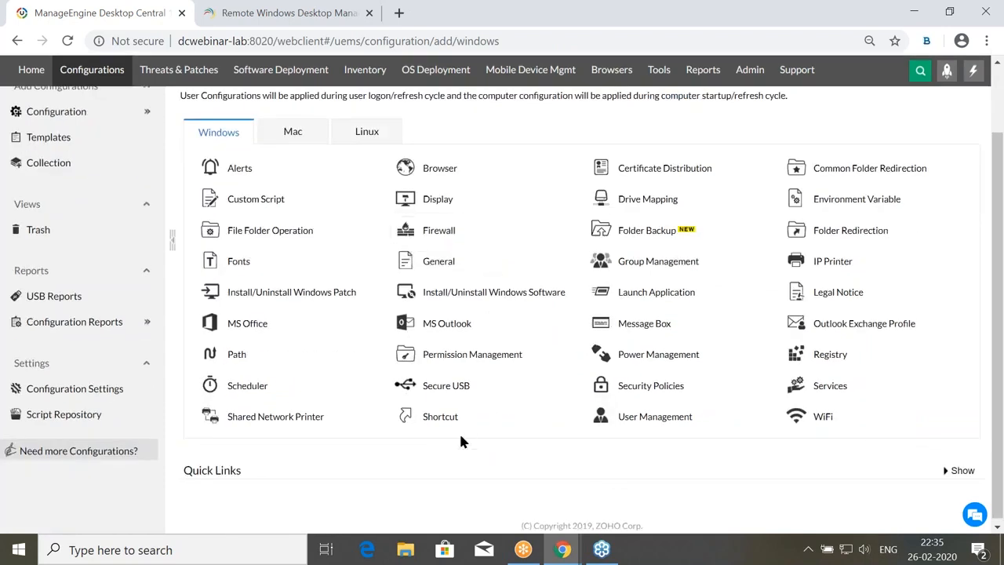
pyautogui.moveTo(461, 380)
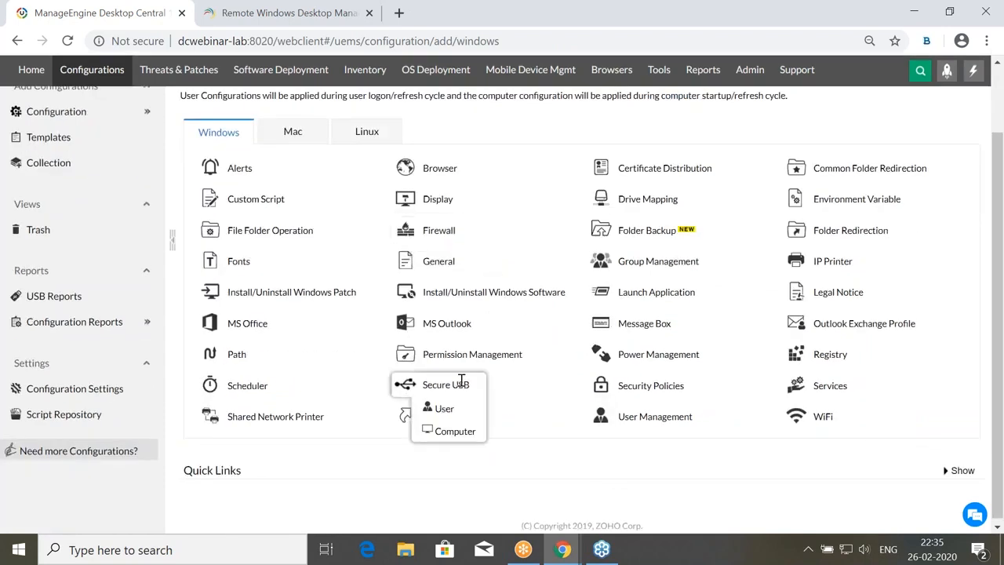
pyautogui.click(451, 430)
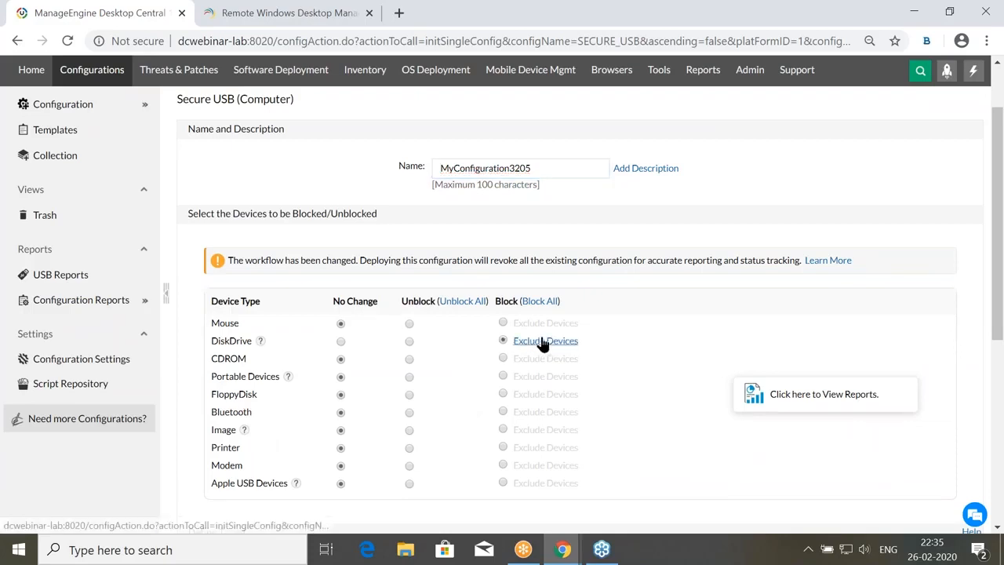
# Block disk drives, open their device exclusions, and check the existing devices that can be excluded.
pyautogui.click(541, 341)
pyautogui.moveTo(401, 12); pyautogui.dragTo(540, 31)
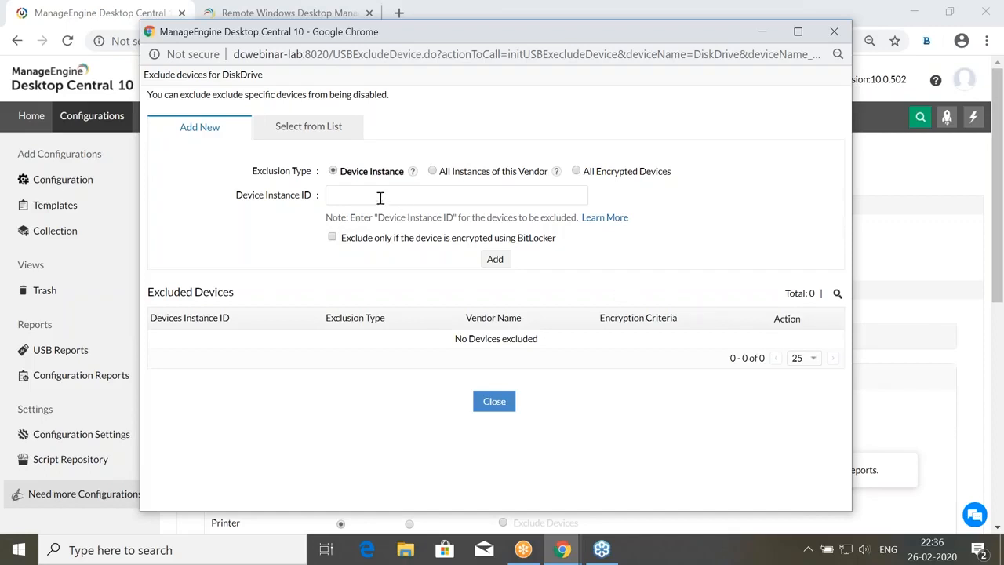
pyautogui.click(349, 131)
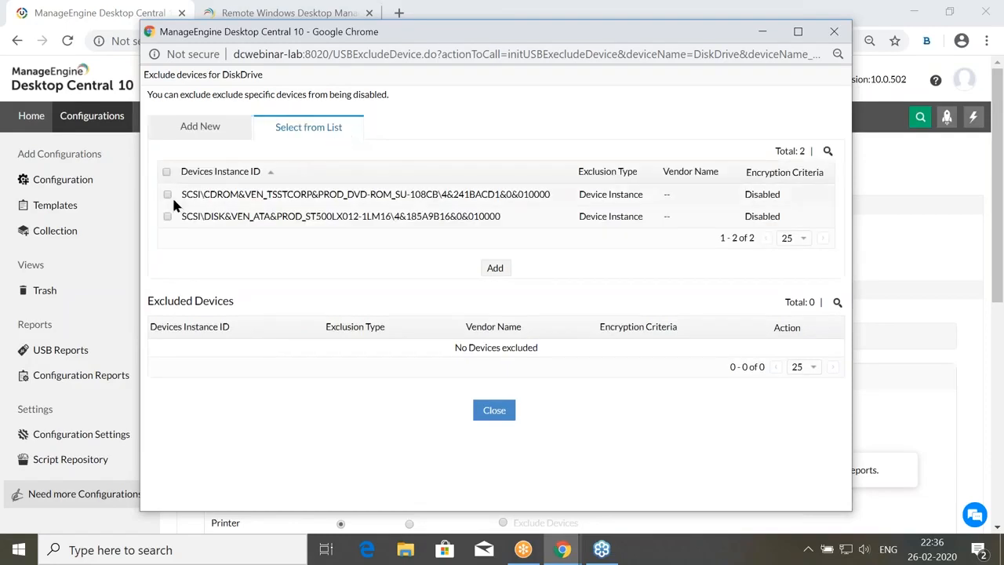
pyautogui.click(206, 132)
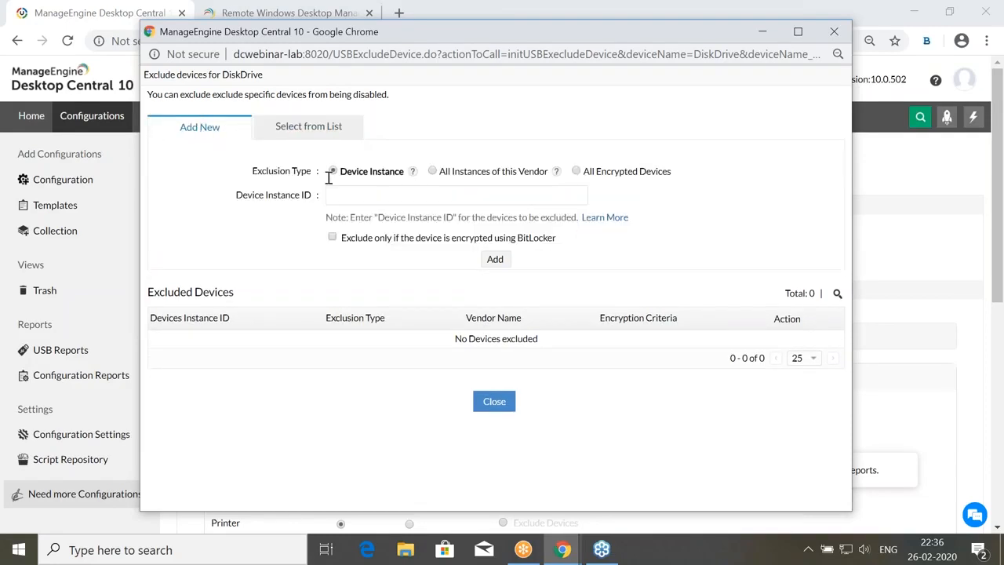
# Look at the vendor-wide exclusion option and set the disk drive exclusion type to All Encrypted Devices.
pyautogui.click(432, 170)
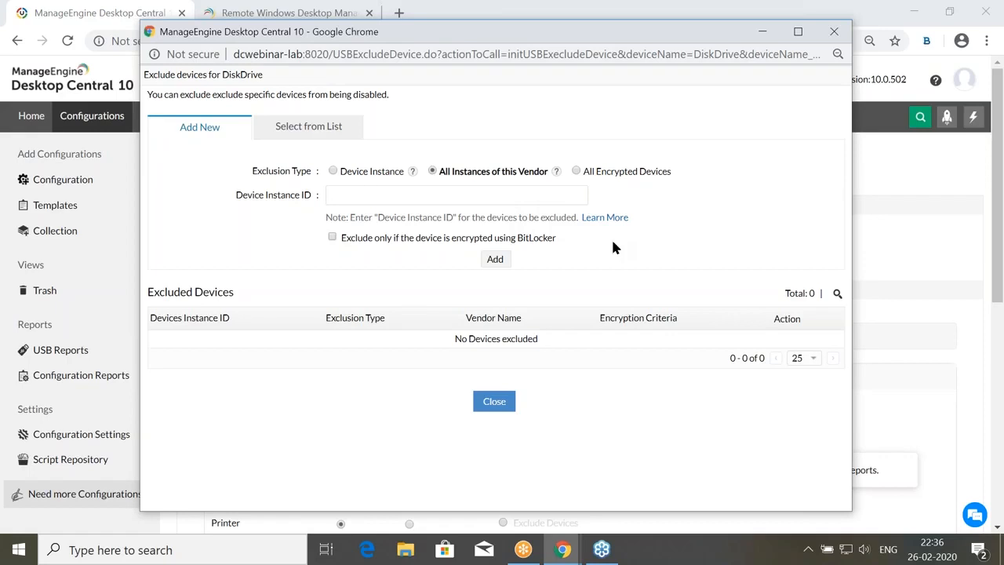
pyautogui.click(503, 198)
pyautogui.click(576, 171)
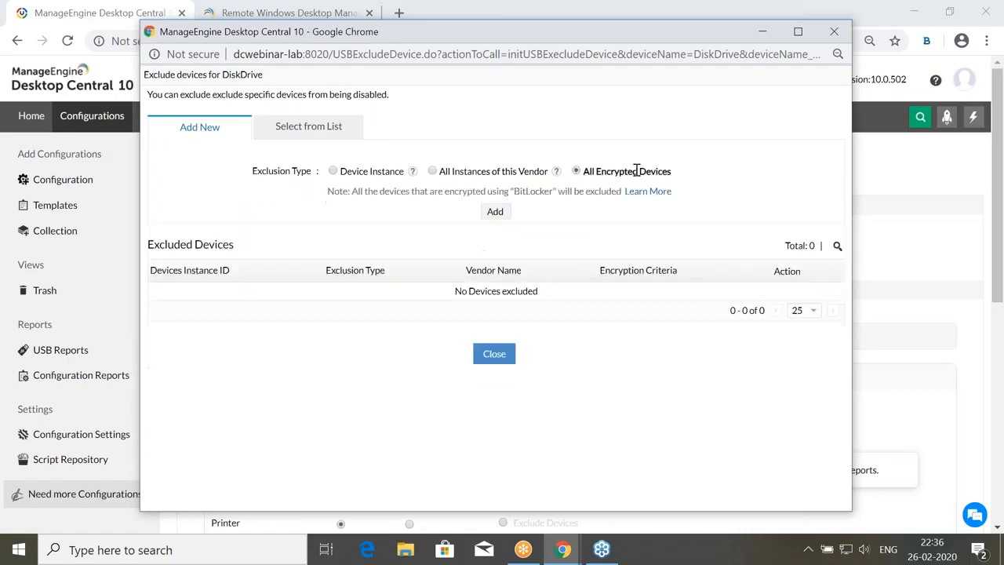
# Highlight the All Encrypted Devices option and its BitLocker note, close the exclusions window, and return to the list of all configurations.
pyautogui.moveTo(682, 178); pyautogui.dragTo(582, 171)
pyautogui.click(616, 228)
pyautogui.moveTo(698, 165); pyautogui.dragTo(310, 175)
pyautogui.click(833, 31)
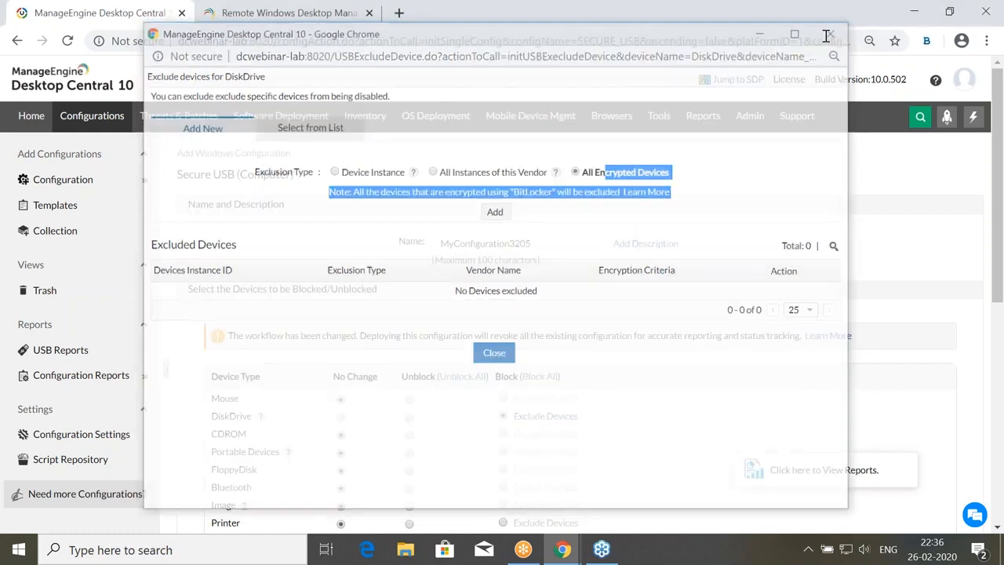
pyautogui.click(106, 120)
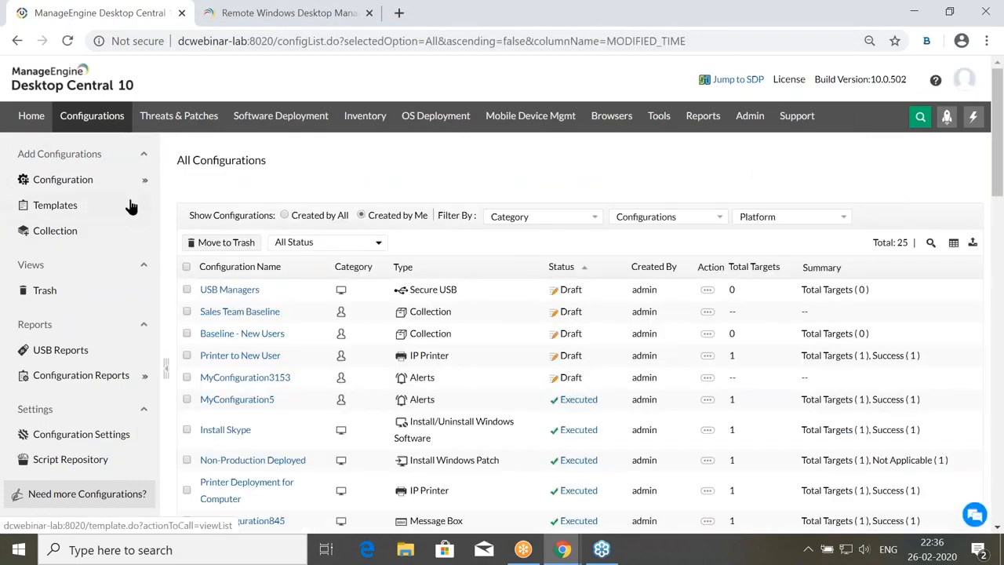
pyautogui.moveTo(123, 190)
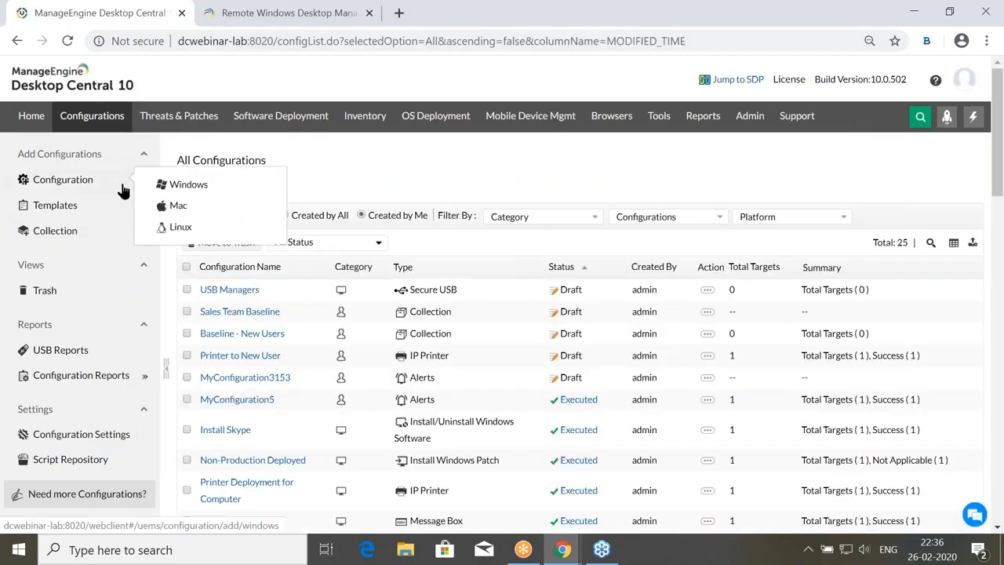
pyautogui.click(210, 190)
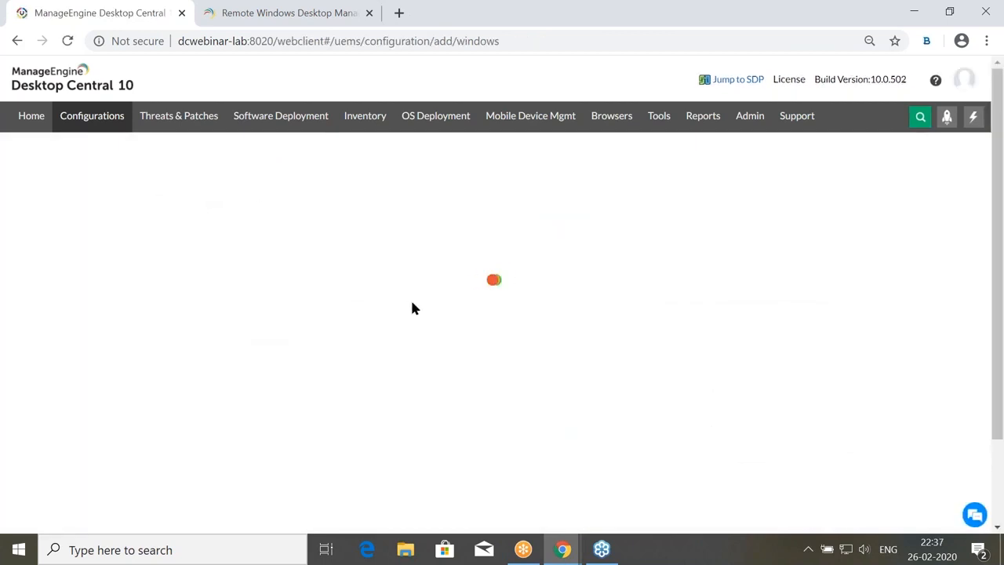
pyautogui.click(112, 125)
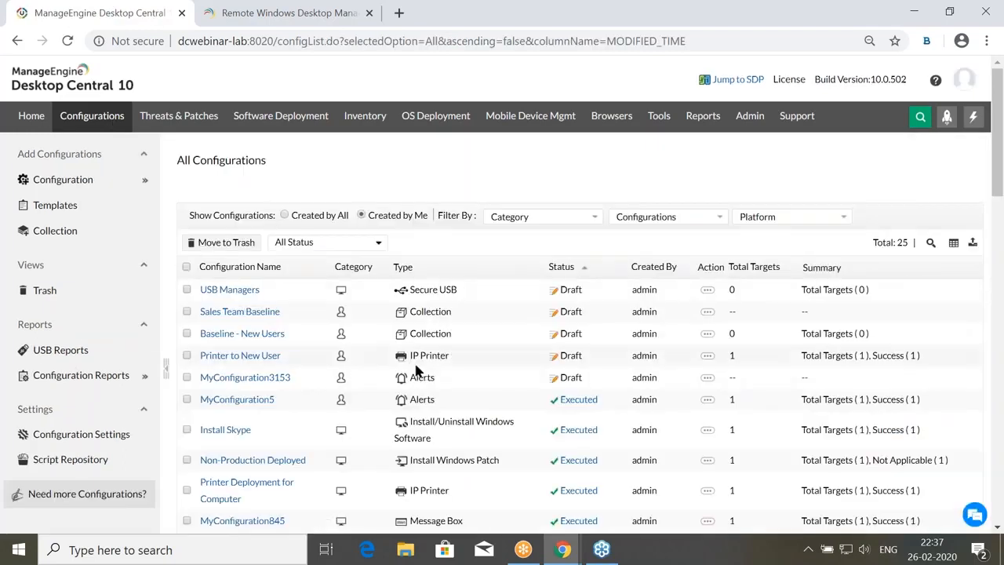
# Open the USB Managers configuration for modification and review its blocked device types and defined target.
pyautogui.click(707, 289)
pyautogui.click(621, 301)
pyautogui.scroll(-2, 642, 357)
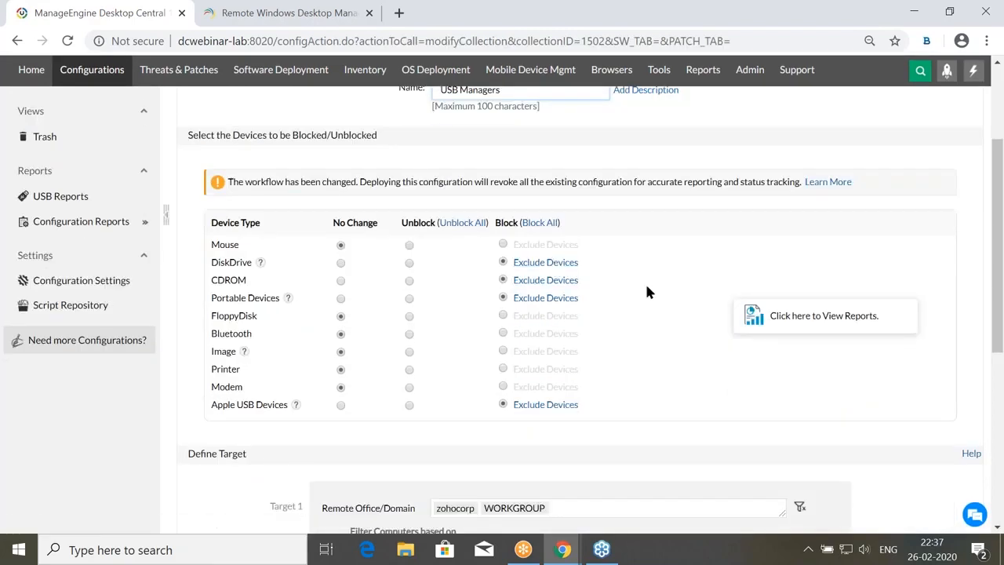
pyautogui.scroll(-2, 647, 292)
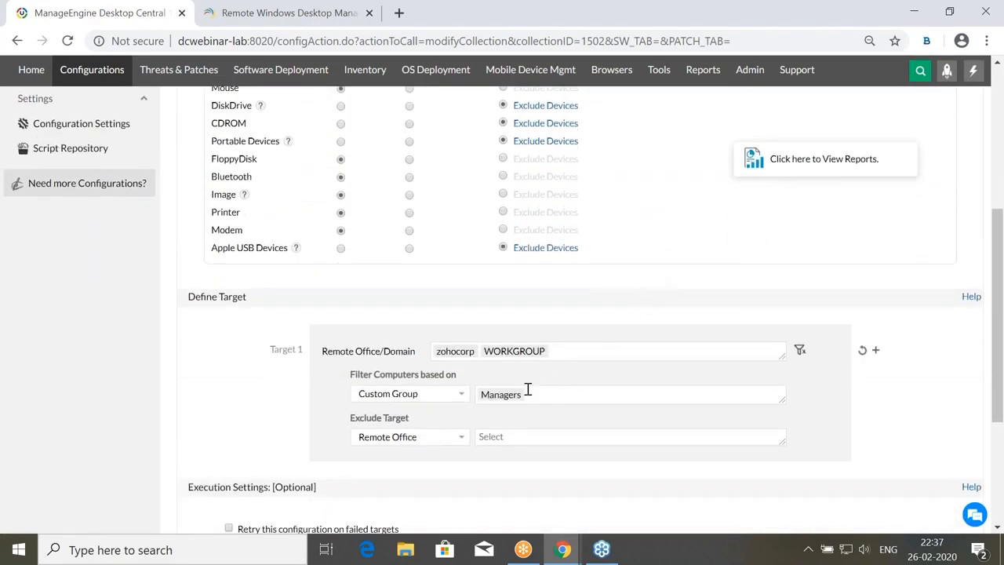
# Remove Managers from the target's custom group filter and set the Managers custom group as the exclude target.
pyautogui.click(523, 396)
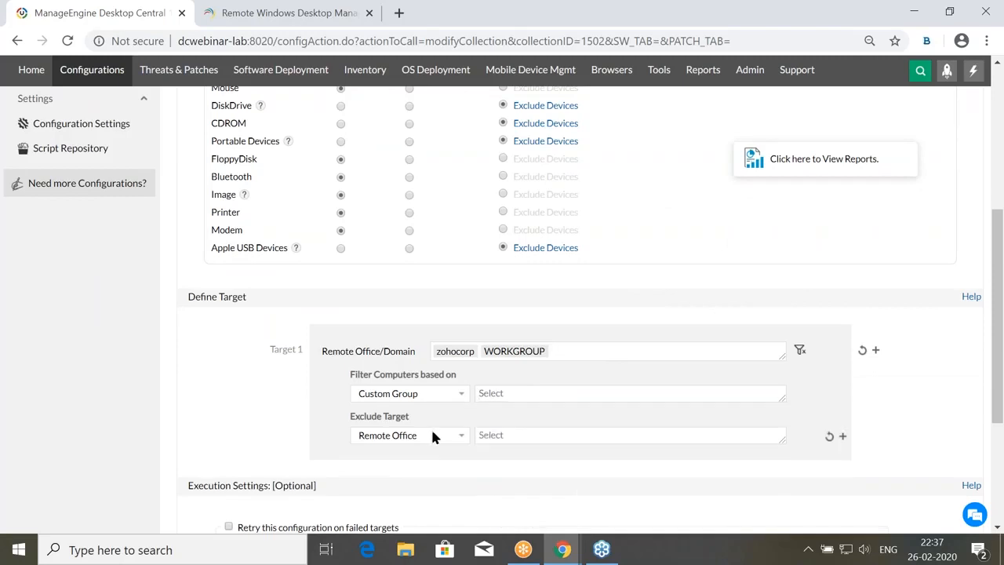
pyautogui.scroll(-1, 661, 294)
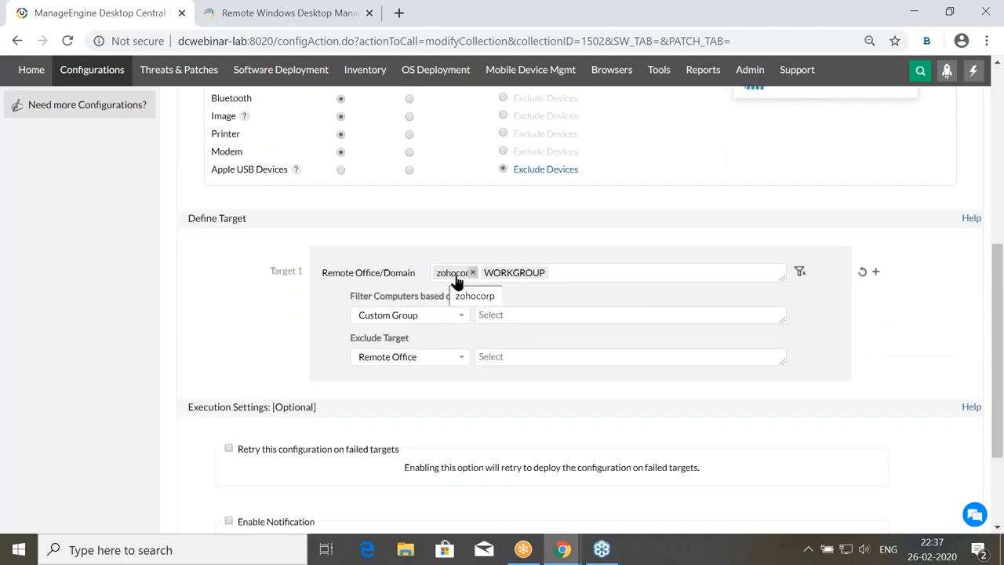
pyautogui.click(451, 357)
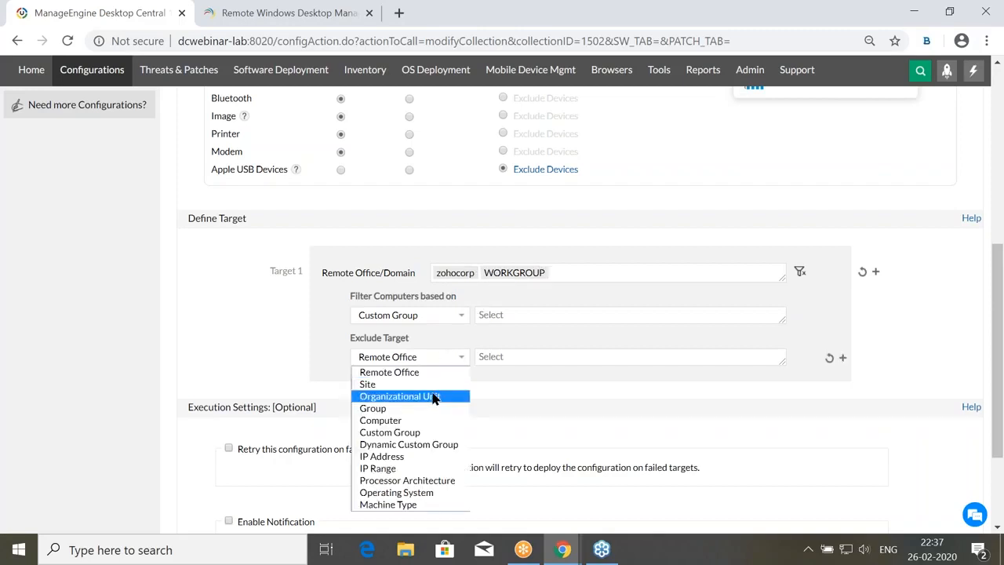
pyautogui.click(420, 432)
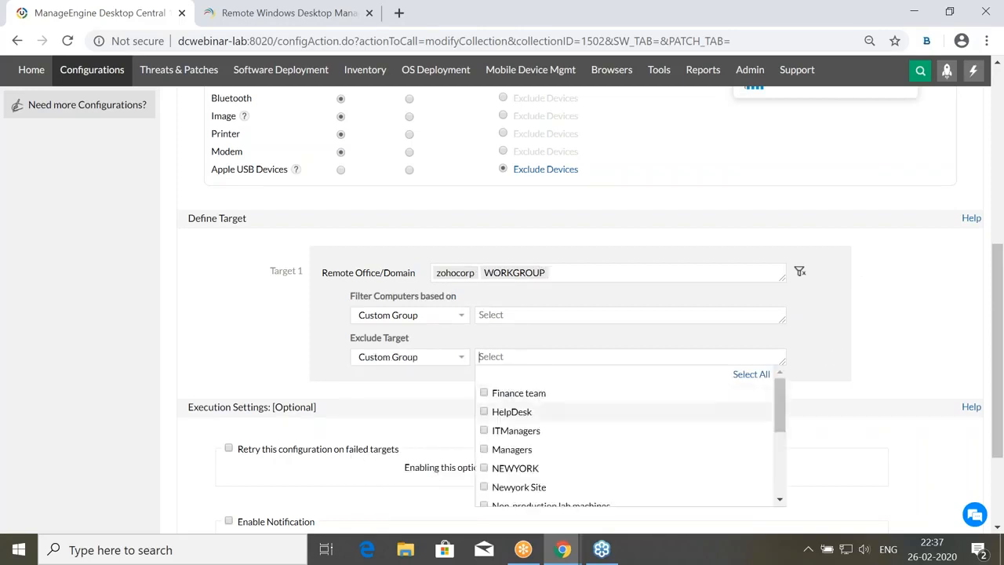
pyautogui.click(486, 449)
pyautogui.click(443, 407)
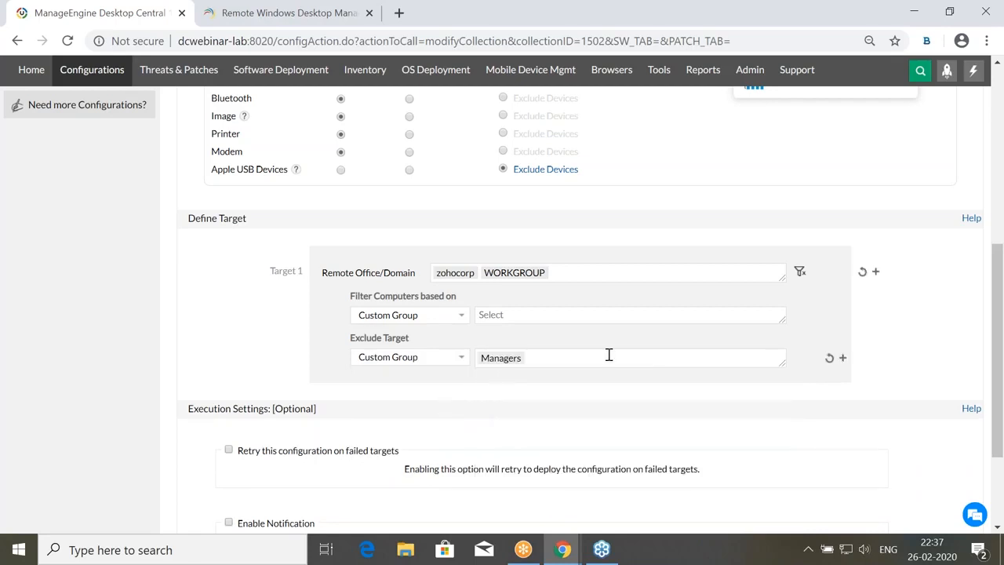
# Check the available exclude target types, highlight the Exclude Target label, review the device table, and return to the configurations list without saving.
pyautogui.scroll(-1, 685, 316)
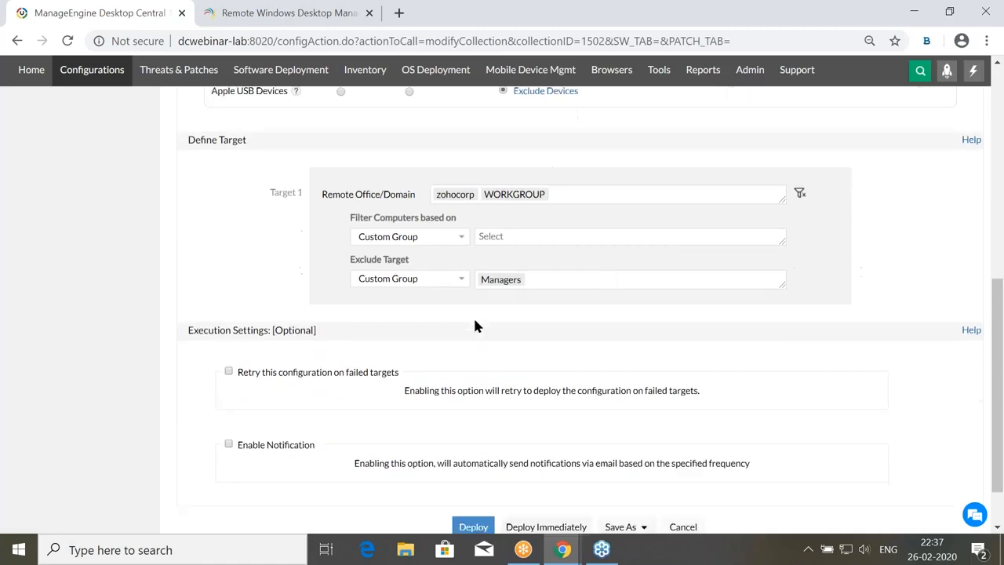
pyautogui.click(444, 278)
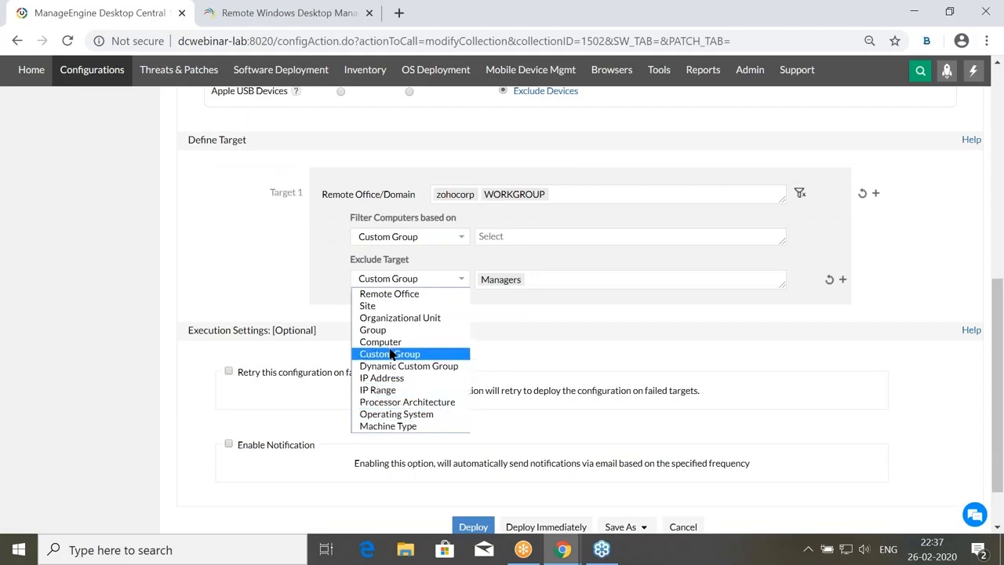
pyautogui.click(533, 320)
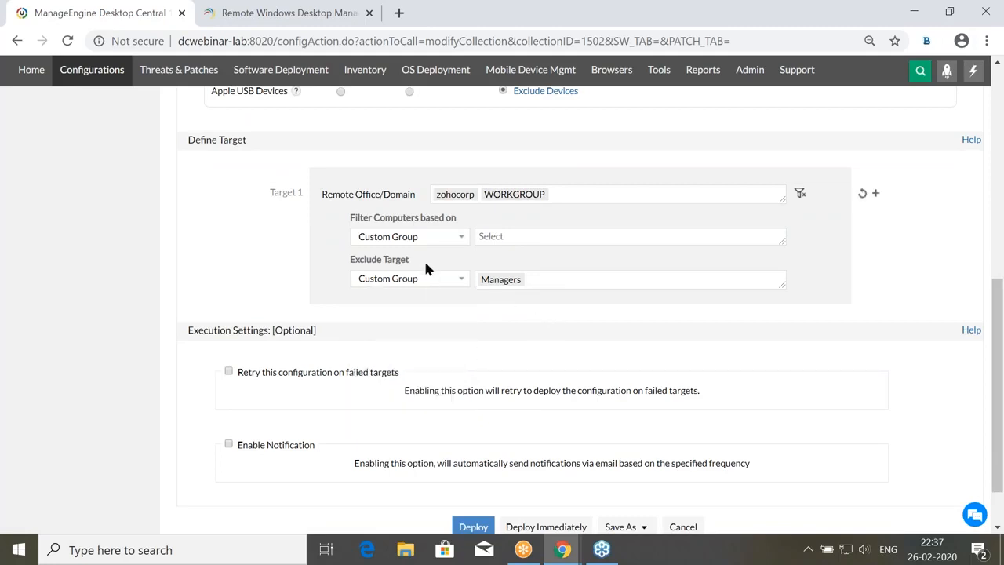
pyautogui.moveTo(411, 258); pyautogui.dragTo(350, 259)
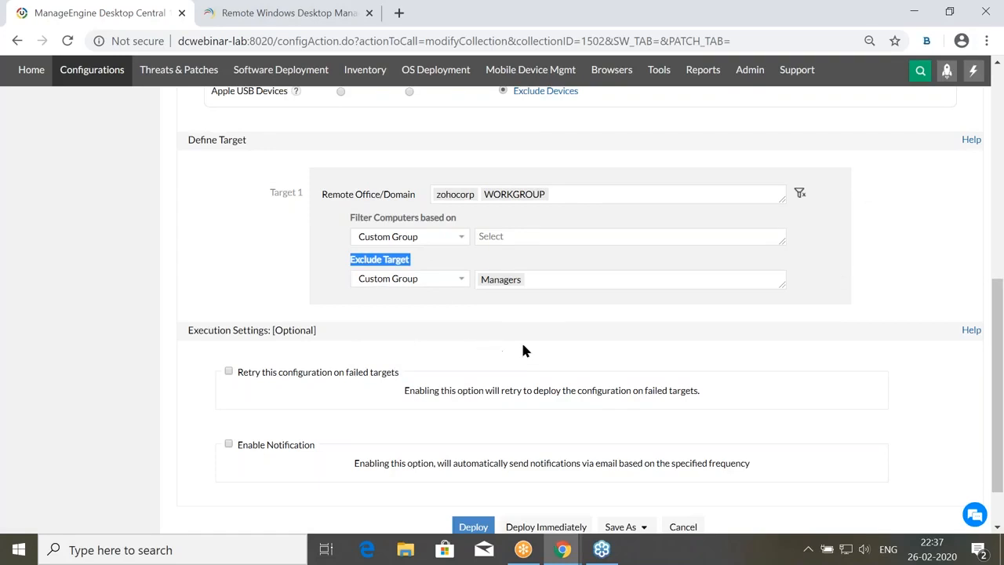
pyautogui.scroll(-1, 522, 340)
pyautogui.scroll(5, 529, 425)
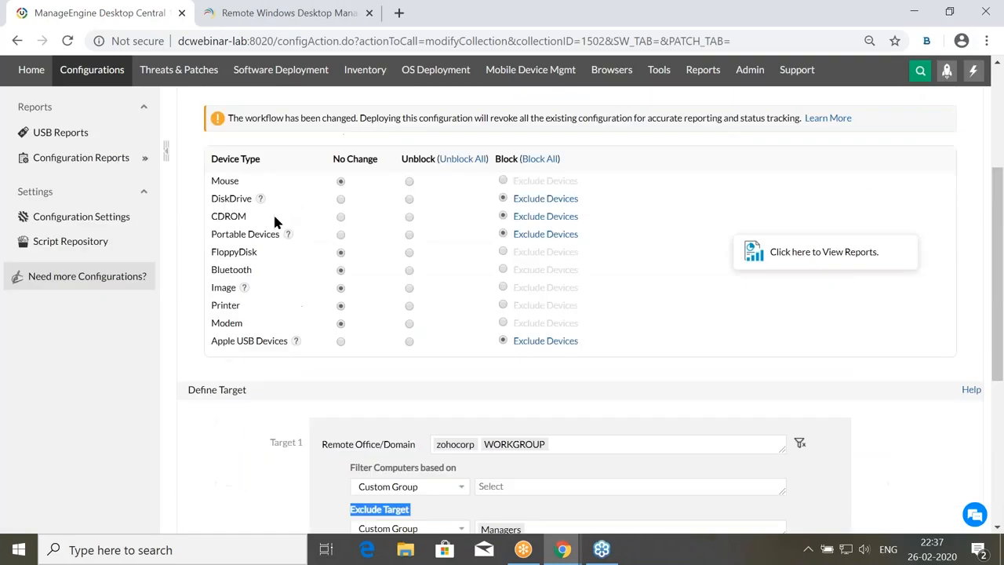
pyautogui.click(110, 75)
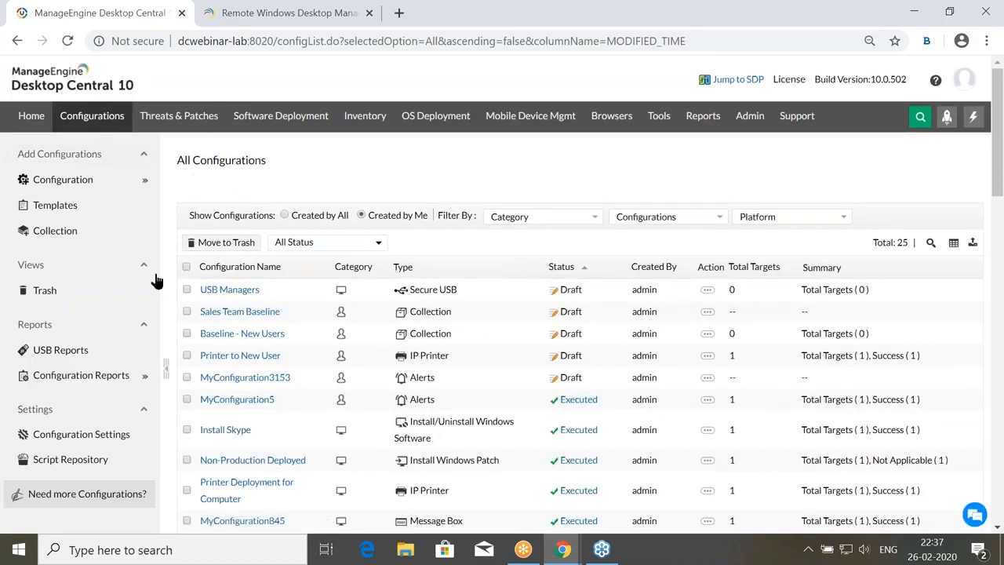
# Open MyConfiguration5, show its execution summary as a bar chart, and examine the remarks in its execution status.
pyautogui.scroll(-1, 363, 366)
pyautogui.click(244, 329)
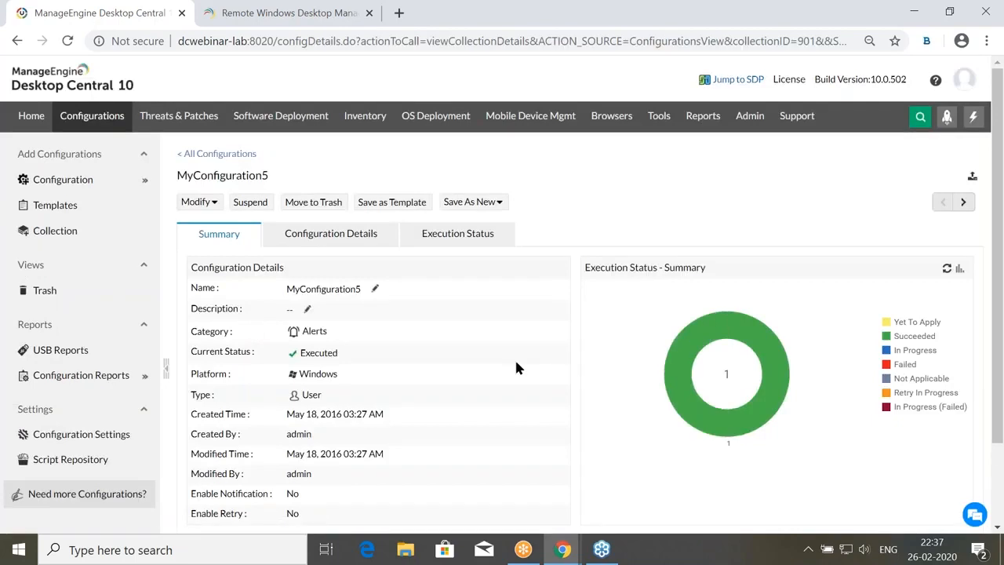
pyautogui.click(958, 268)
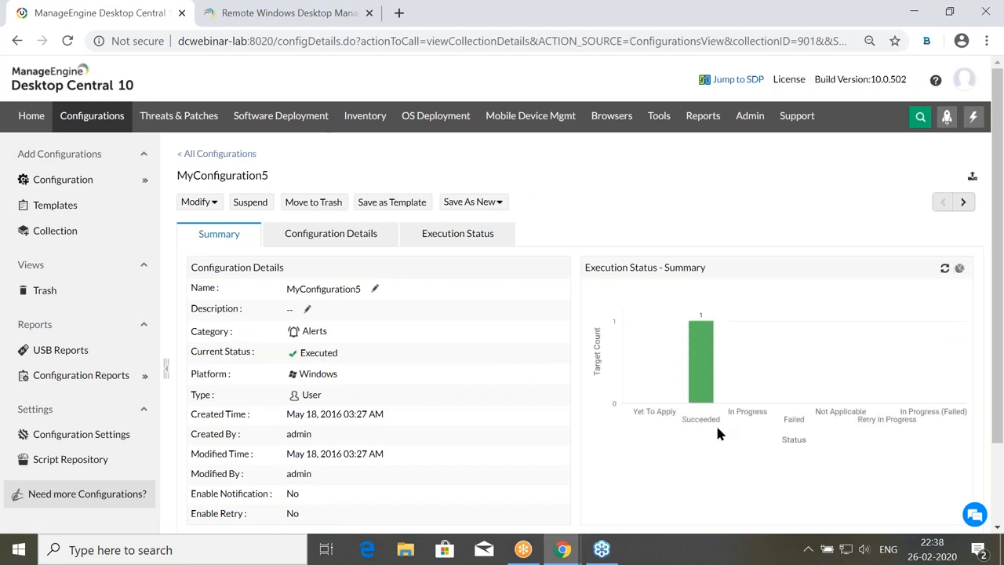
pyautogui.moveTo(701, 392)
pyautogui.click(491, 237)
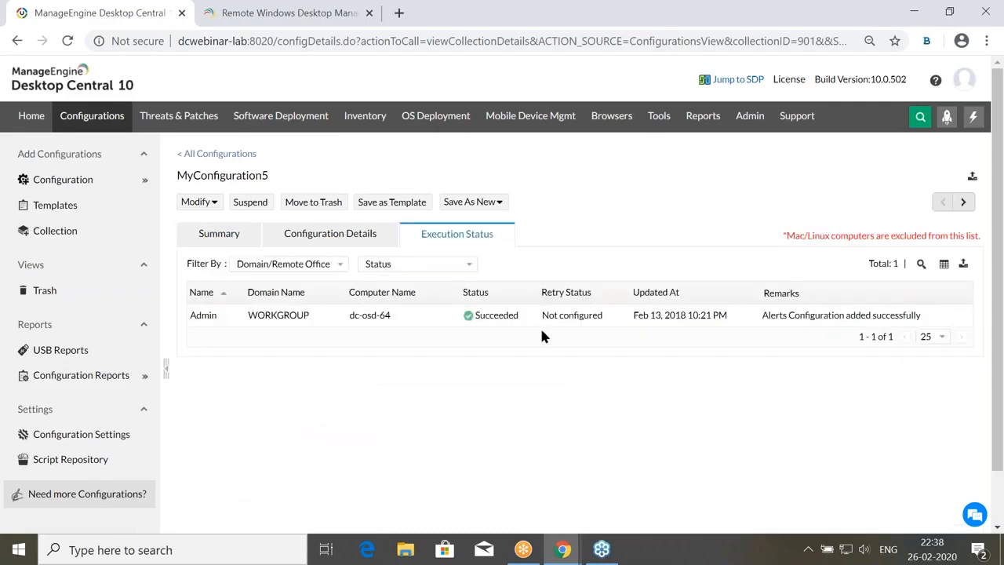
pyautogui.moveTo(924, 315); pyautogui.dragTo(762, 316)
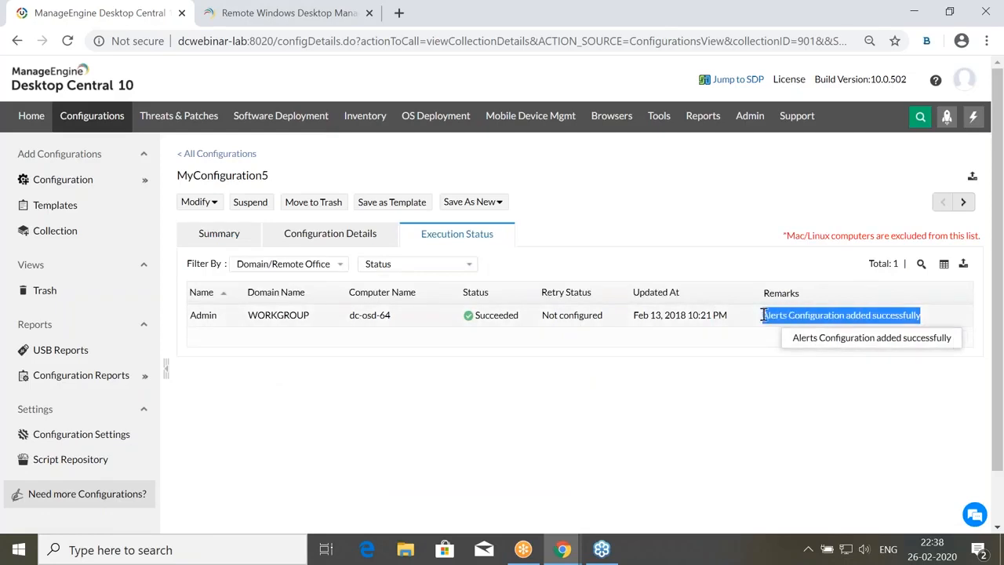
# Check the modification options of MyConfiguration5, return to all configurations, and display the actions available for it there.
pyautogui.click(197, 202)
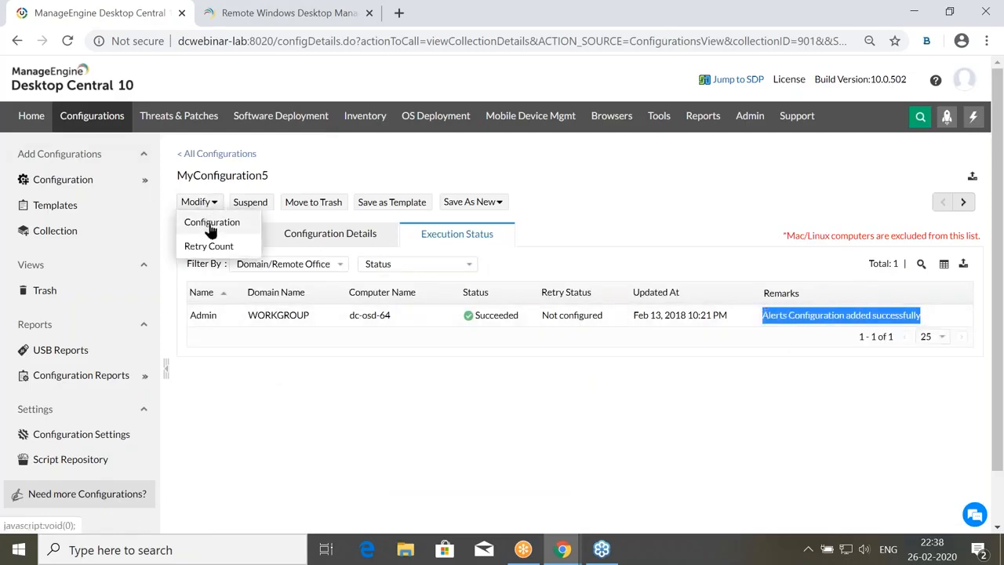
pyautogui.click(110, 131)
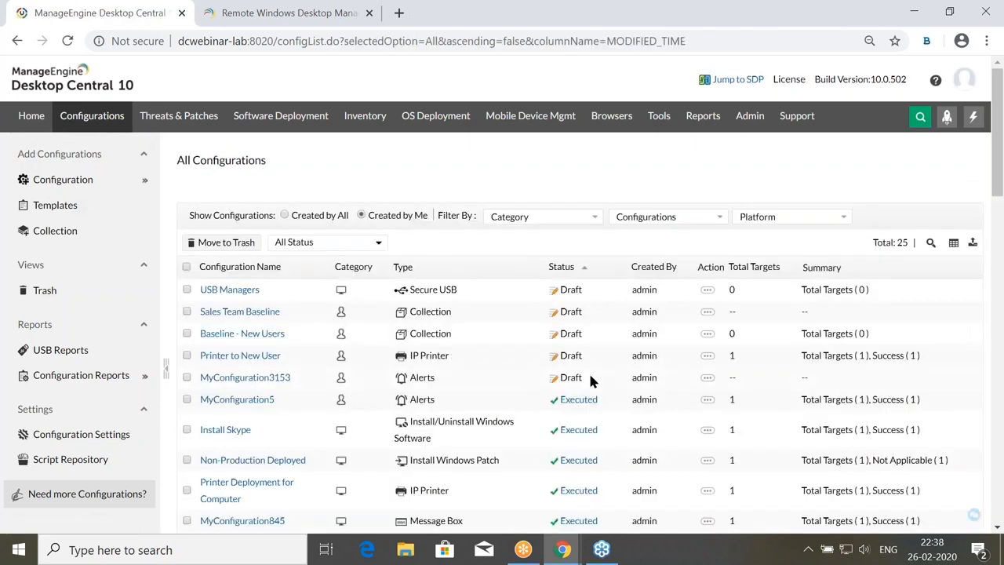
pyautogui.scroll(-1, 702, 381)
pyautogui.click(706, 324)
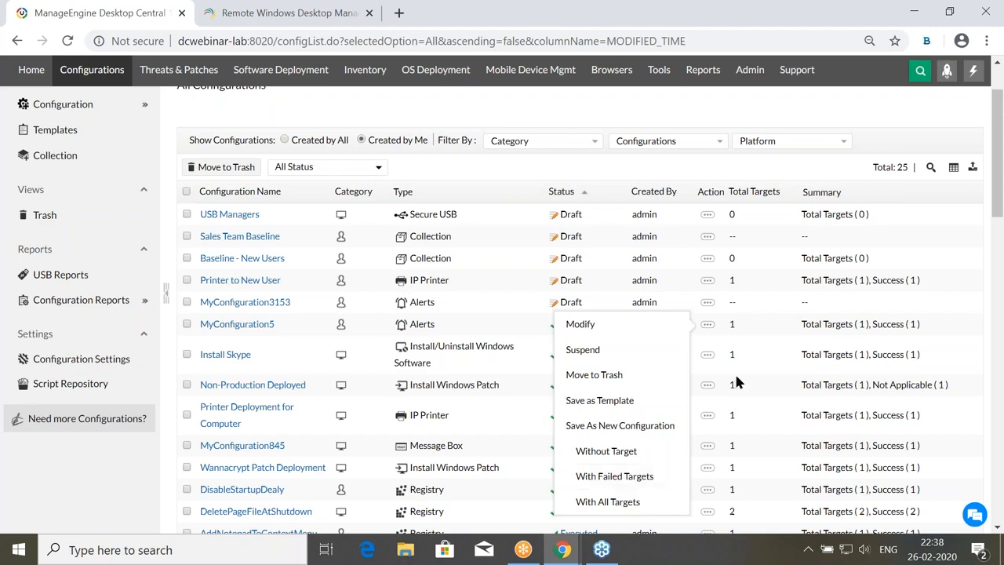
# Switch to the presentation and advance from USB Device Management to the Failover Server Architecture slide.
pyautogui.hotkey('alt', 'Tab')
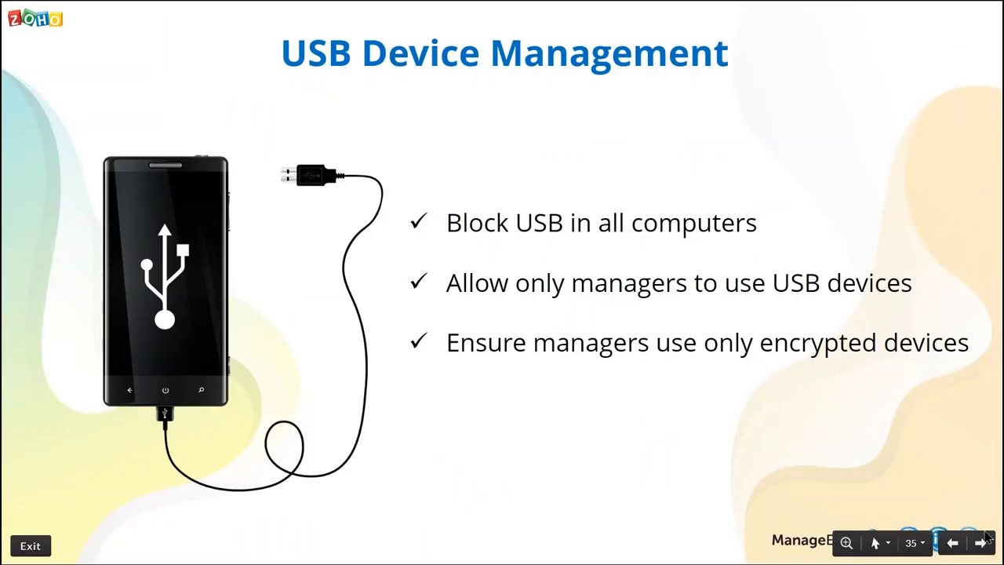
pyautogui.click(840, 390)
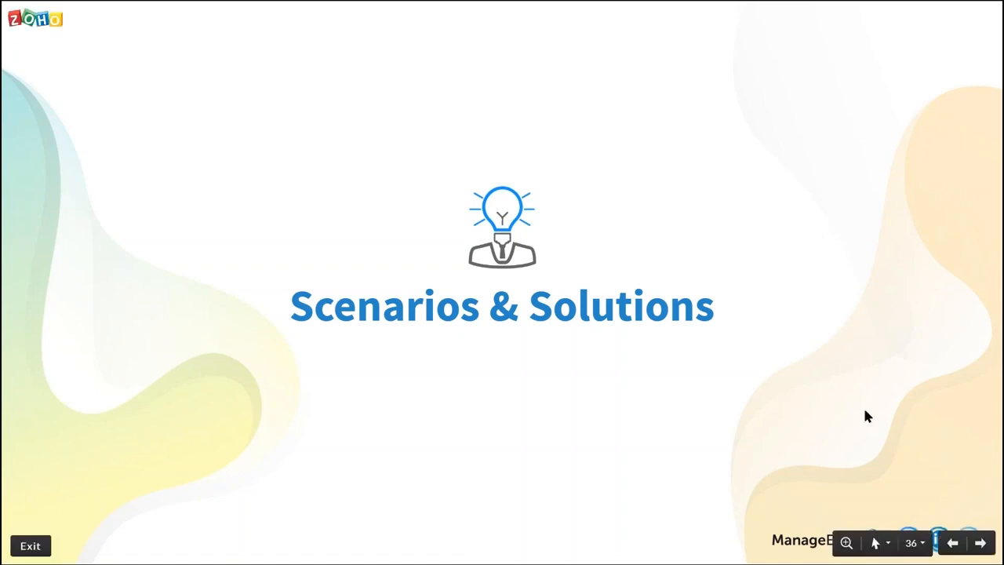
pyautogui.click(979, 542)
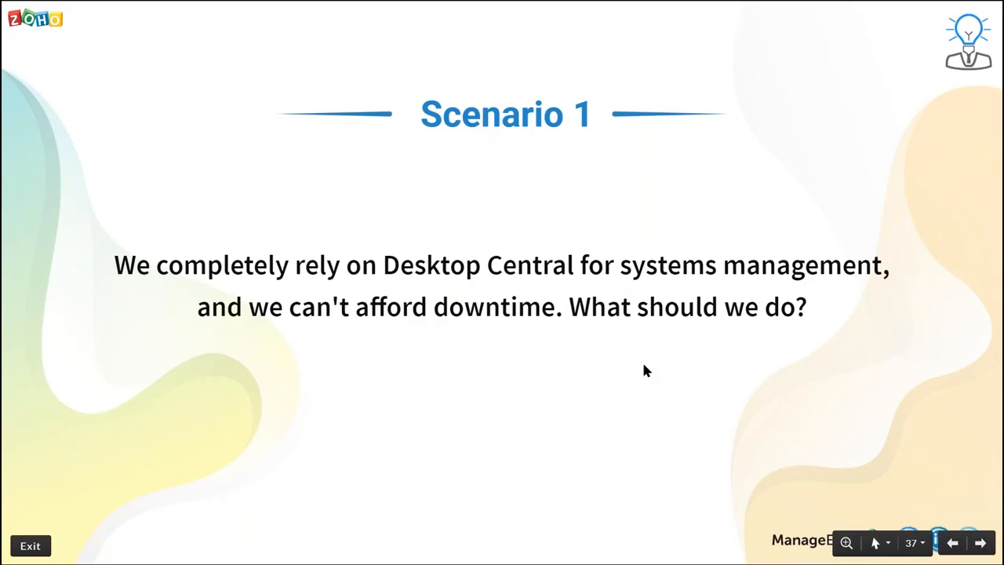
pyautogui.click(981, 543)
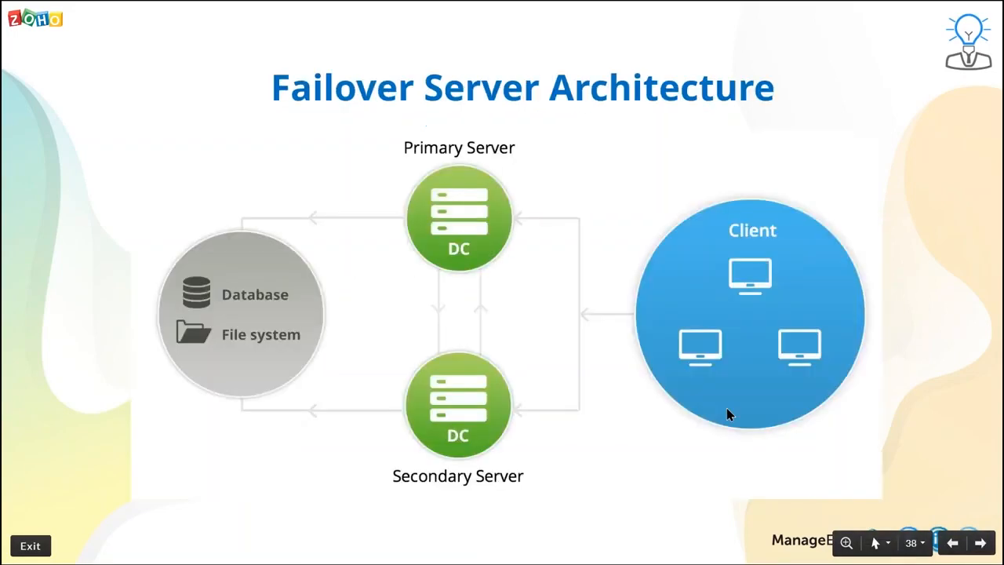
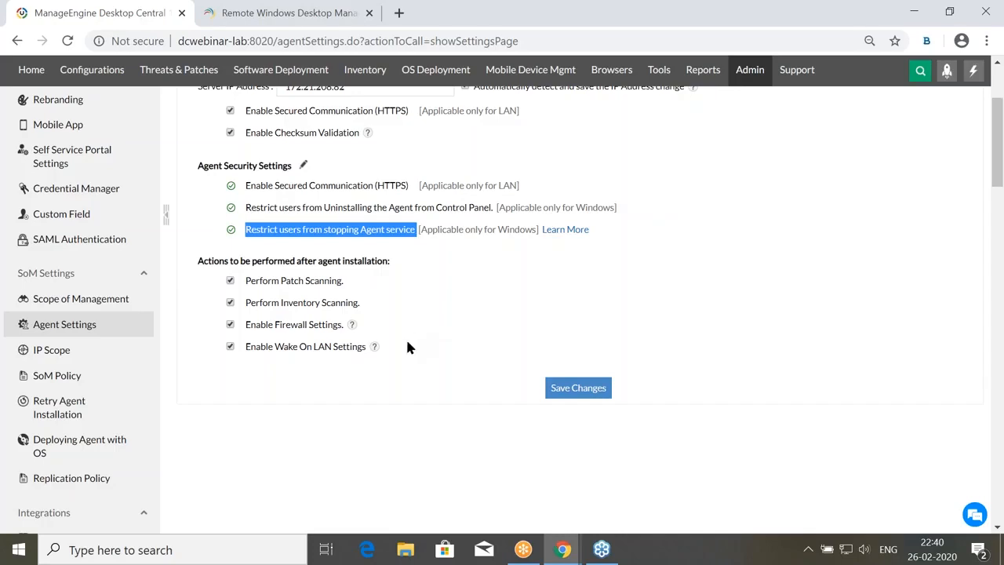
# Switch from Desktop Central to the presentation and advance from the Scenario 3 slide to Scenario 4.
pyautogui.hotkey('alt', 'Tab')
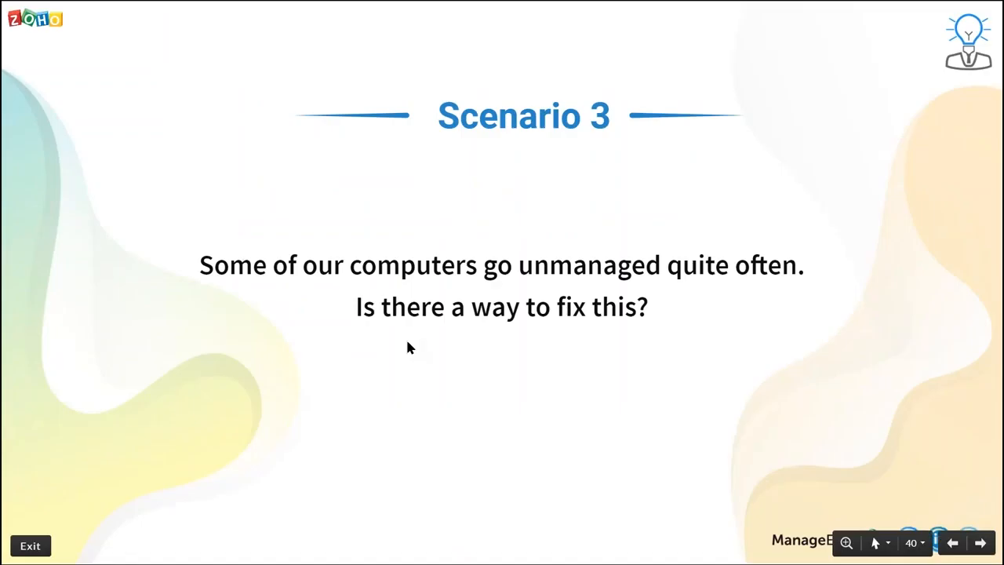
pyautogui.click(981, 542)
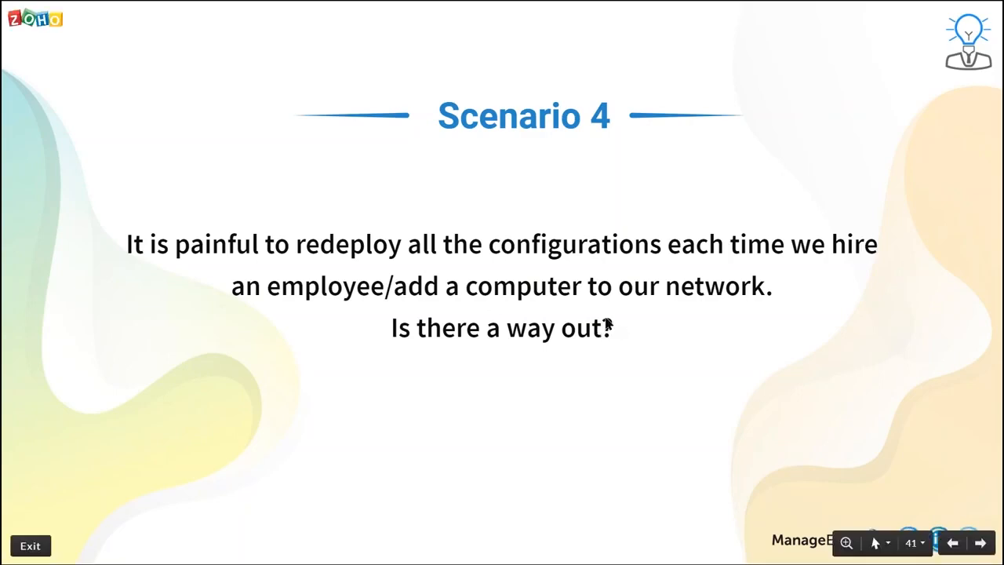
pyautogui.click(634, 284)
pyautogui.click(946, 543)
# Switch back to Desktop Central and open the SoM Policy page from the administration settings.
pyautogui.hotkey('alt', 'Tab')
pyautogui.scroll(2, 657, 196)
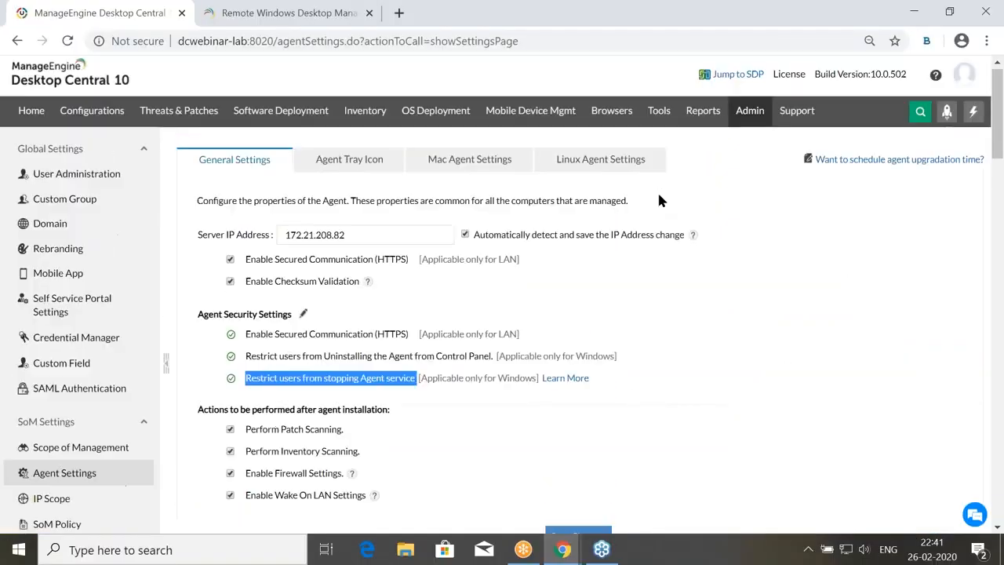
pyautogui.click(749, 118)
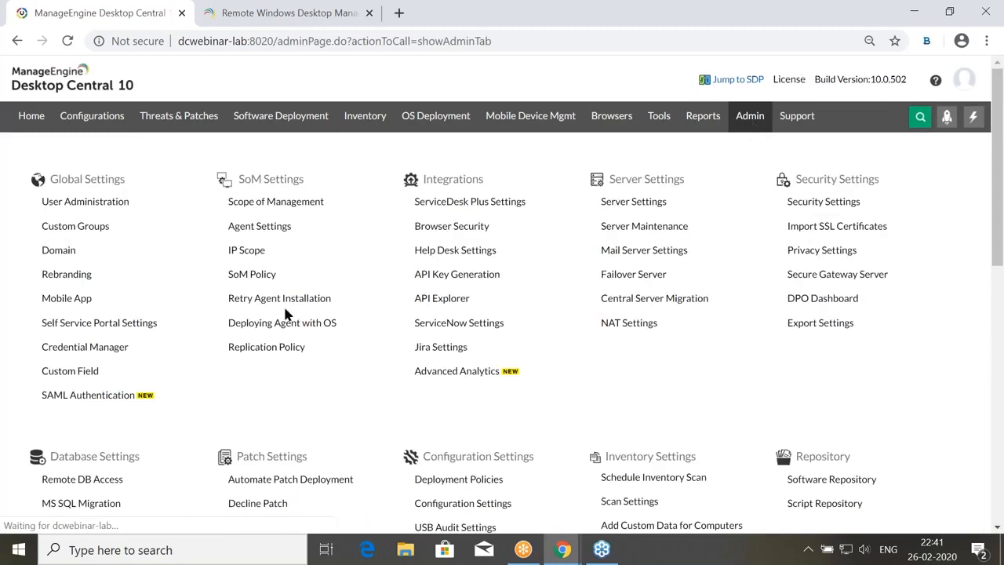
pyautogui.click(251, 274)
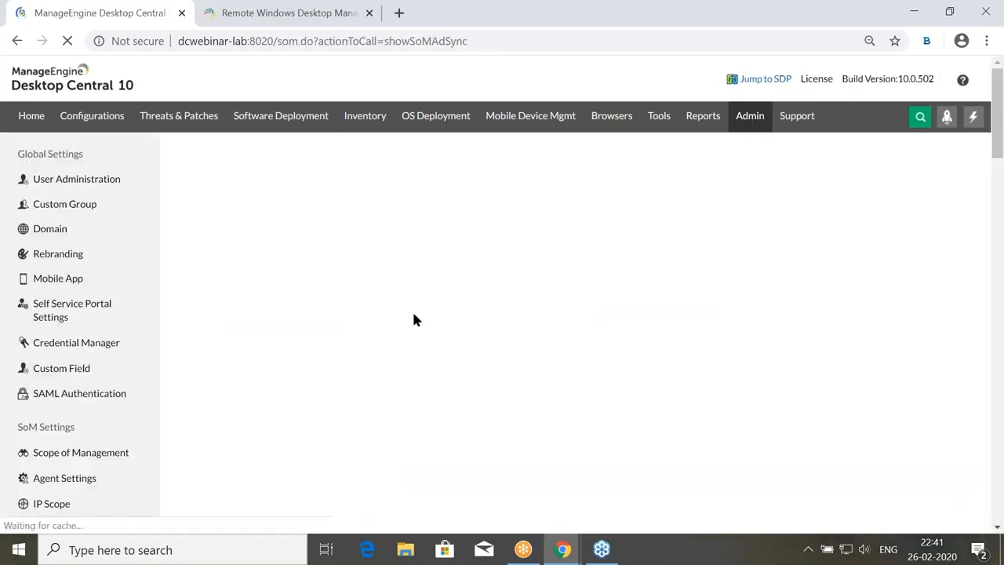
# Open the AD Sync Settings of the SoM Policy and review the synchronized domains and the action for computers added to Active Directory.
pyautogui.scroll(-3, 656, 213)
pyautogui.scroll(3, 655, 213)
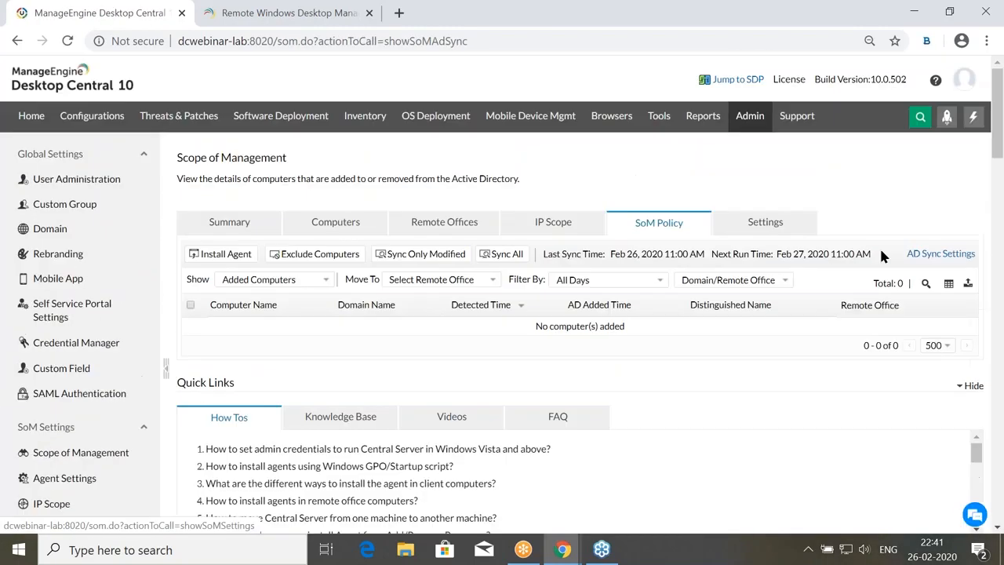
pyautogui.click(932, 255)
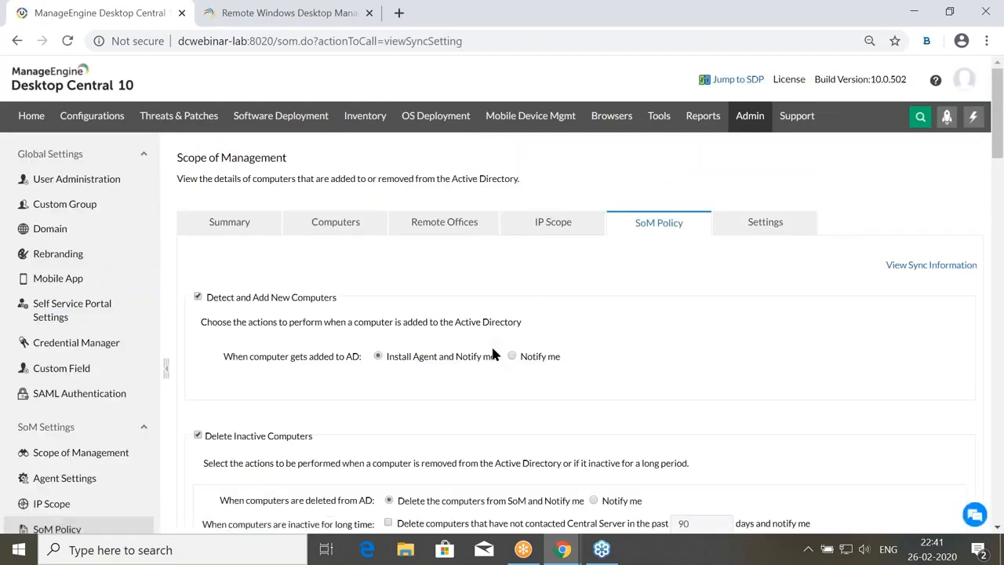
pyautogui.scroll(-5, 492, 354)
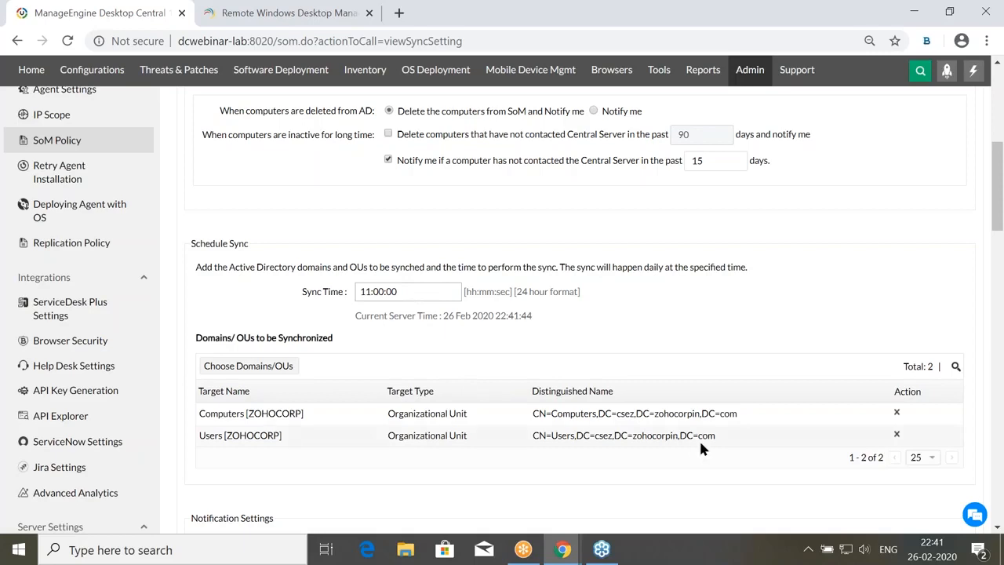
pyautogui.moveTo(709, 437); pyautogui.dragTo(527, 436)
pyautogui.scroll(5, 526, 428)
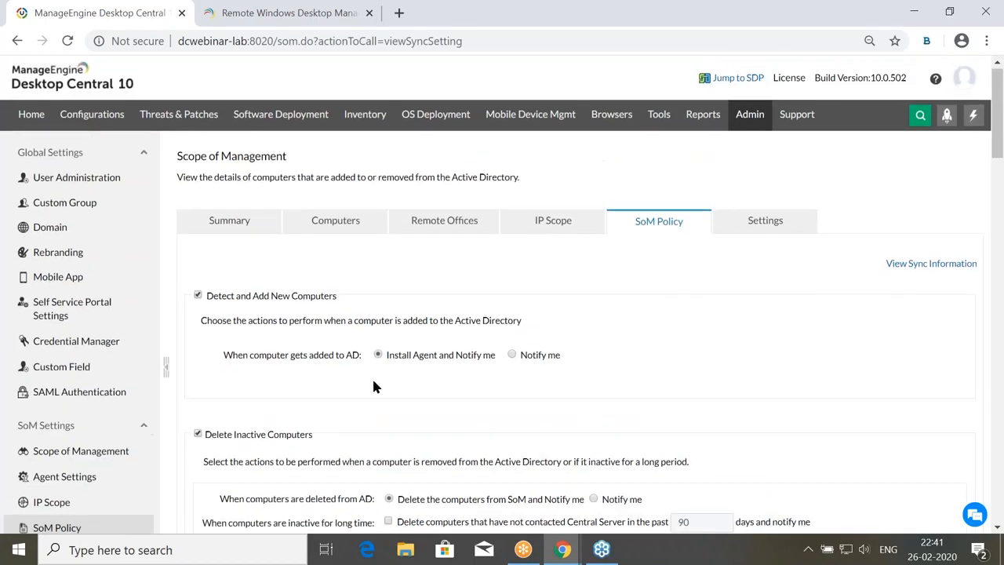
pyautogui.moveTo(200, 321); pyautogui.dragTo(483, 316)
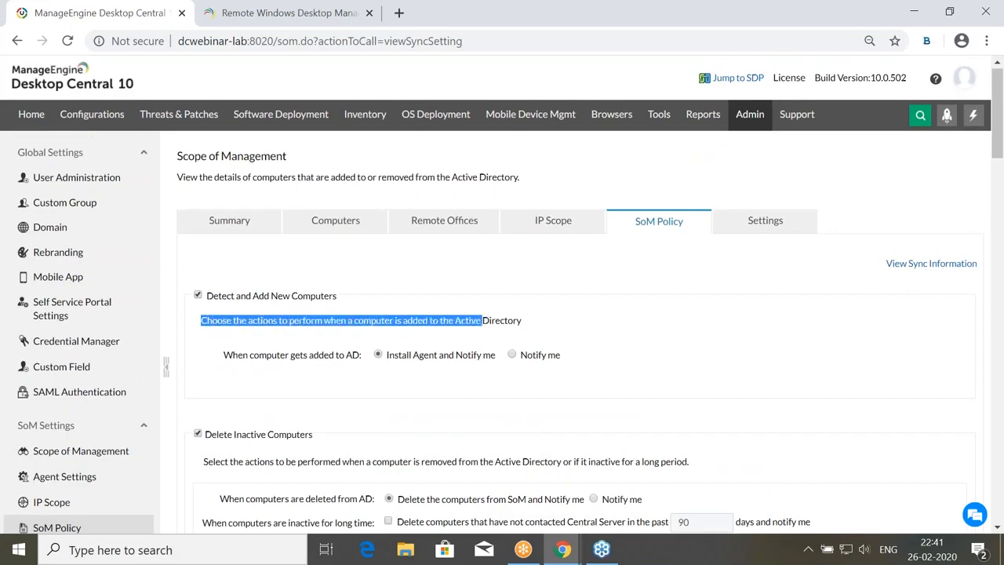
pyautogui.moveTo(496, 355); pyautogui.dragTo(386, 354)
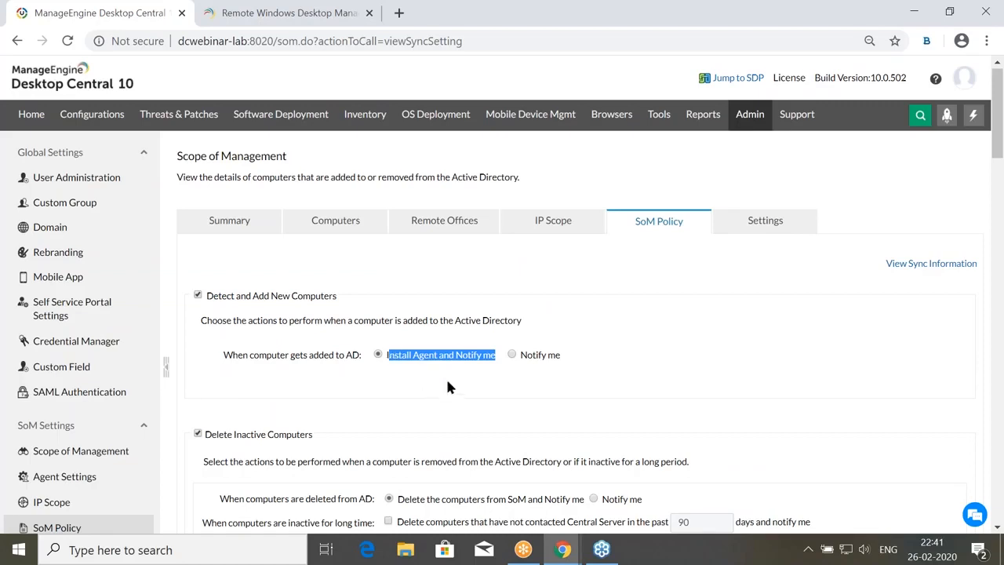
# Open the Configuration Settings and review when configurations are applied to computers or users added to an OU or group.
pyautogui.click(338, 230)
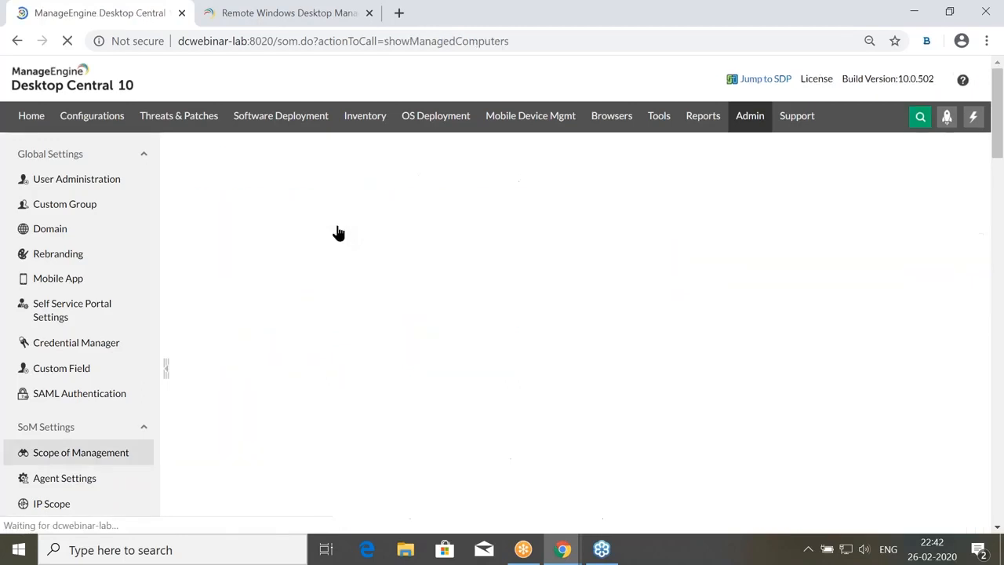
pyautogui.click(107, 119)
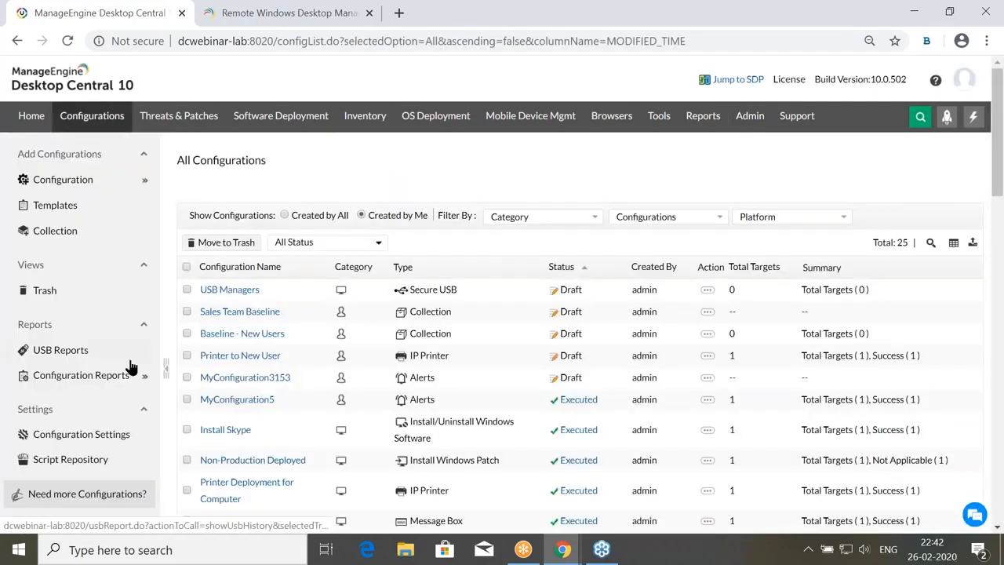
pyautogui.click(94, 434)
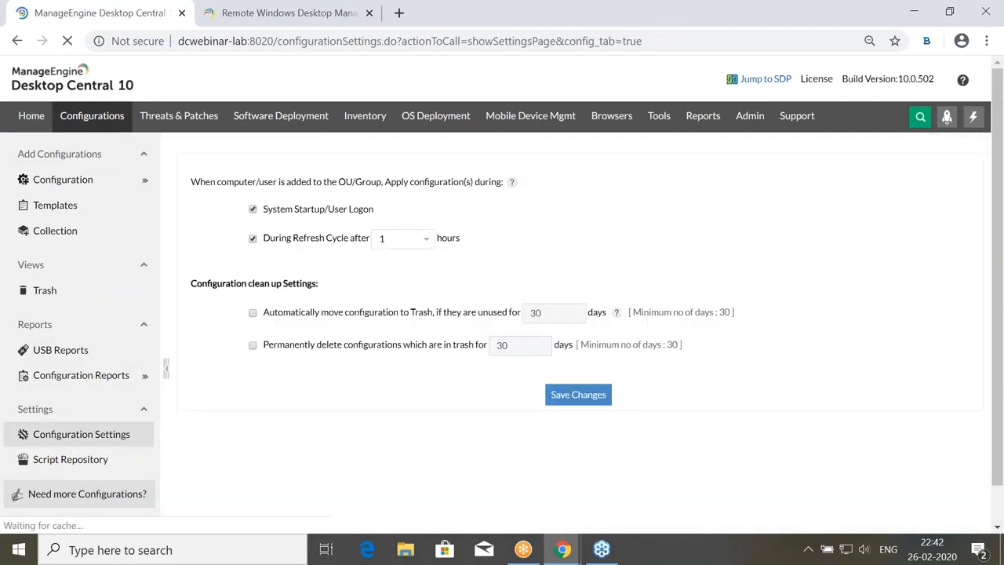
pyautogui.click(253, 211)
pyautogui.moveTo(192, 181); pyautogui.dragTo(362, 181)
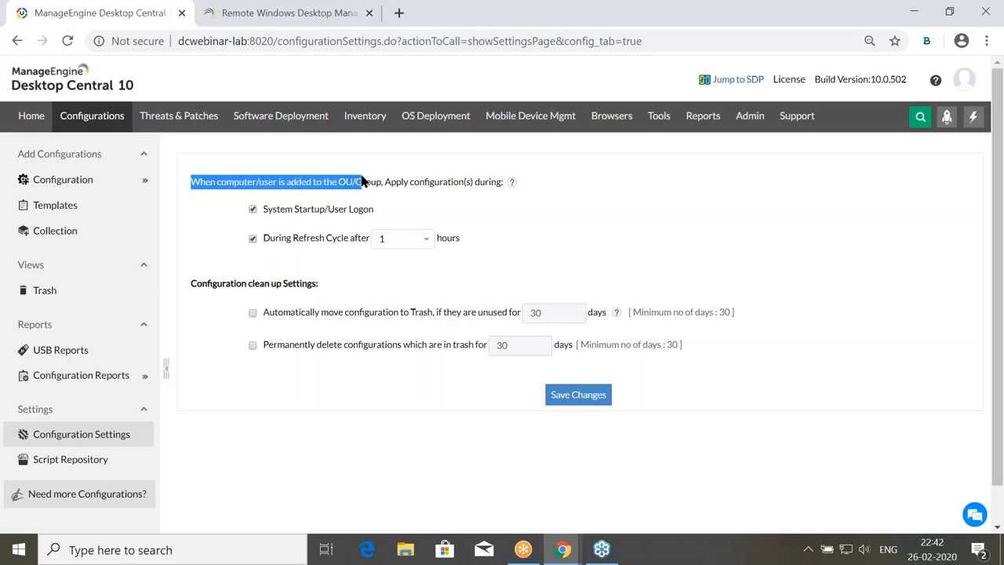
pyautogui.click(406, 202)
pyautogui.moveTo(390, 209); pyautogui.dragTo(286, 237)
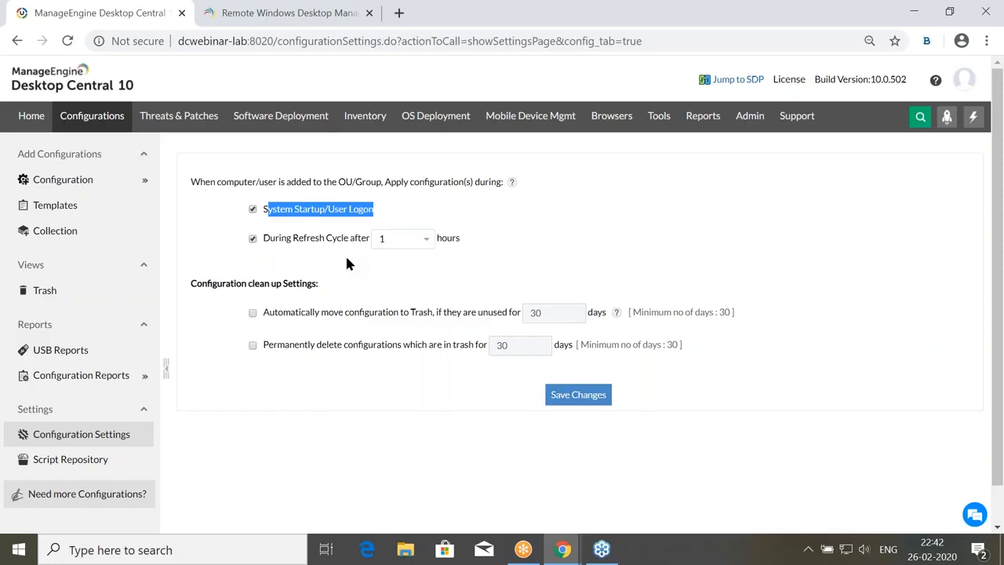
# Advance the presentation past the Scenario 4 slide, and check the DB Optimization settings in Desktop Central's administration section.
pyautogui.hotkey('alt', 'Tab')
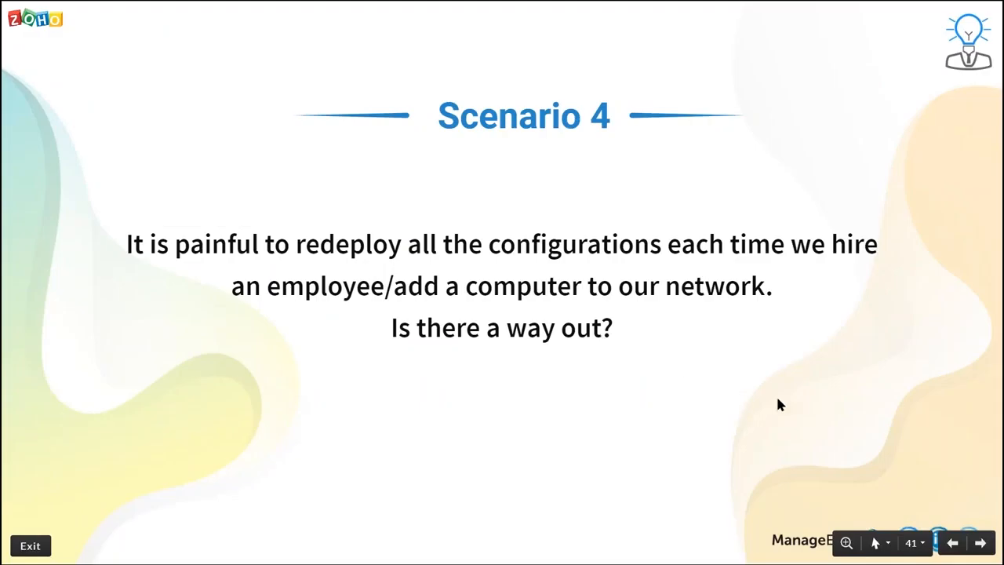
pyautogui.click(980, 542)
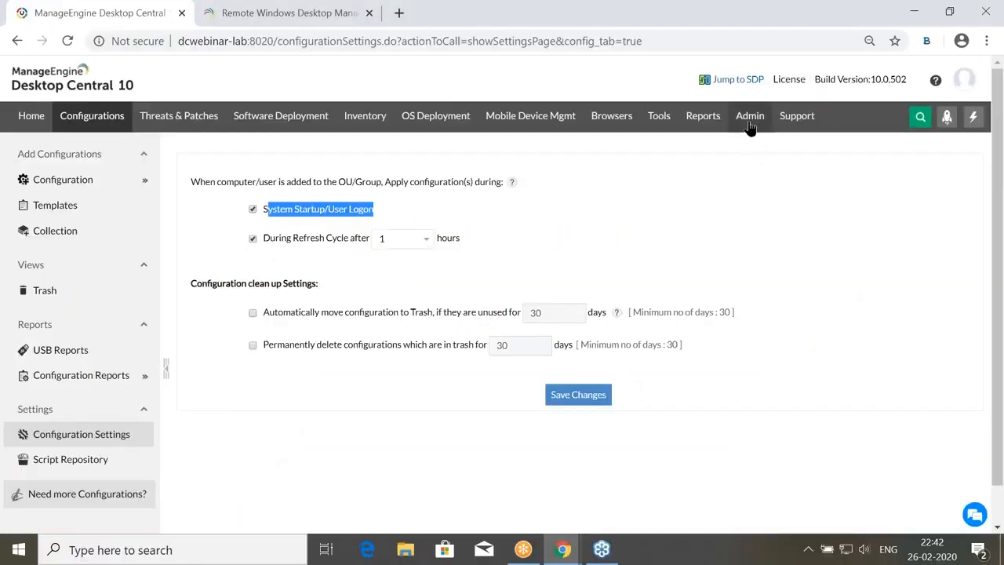
pyautogui.click(749, 116)
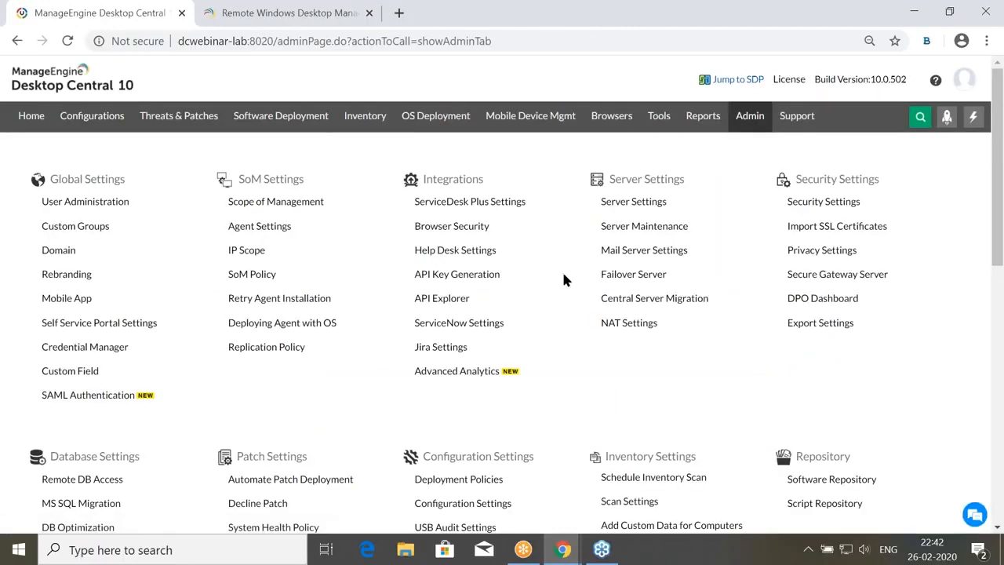
pyautogui.scroll(-1, 561, 269)
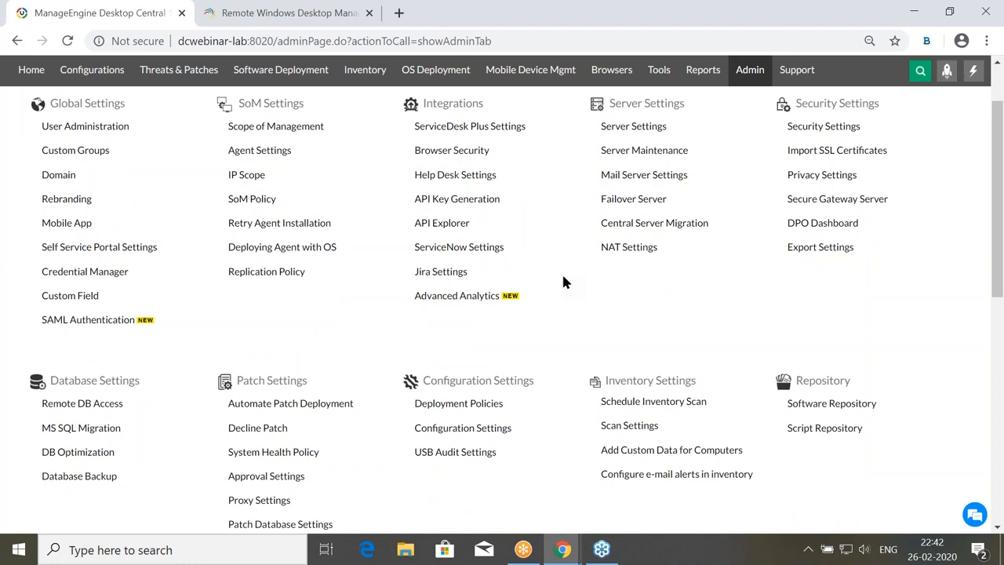
pyautogui.click(79, 451)
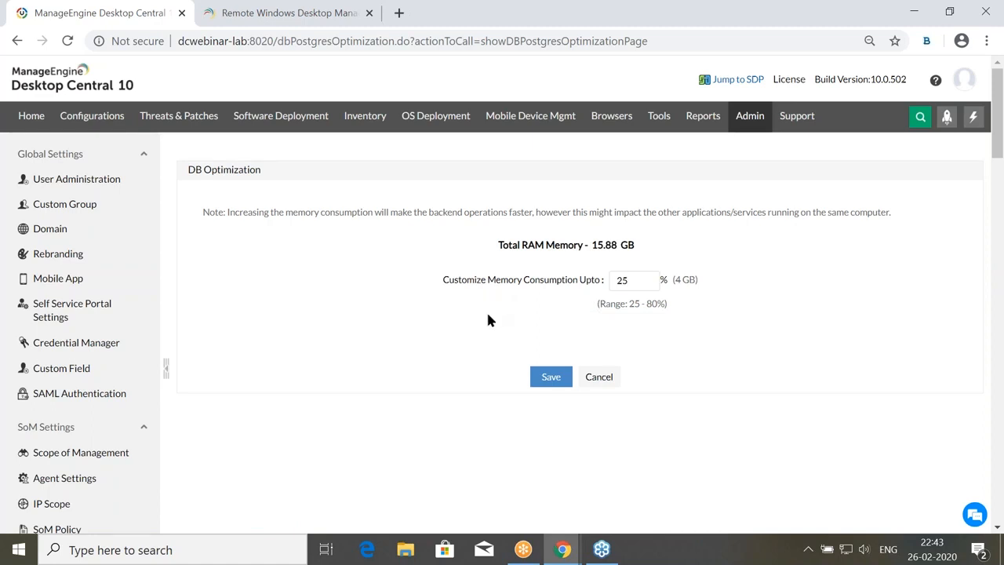
pyautogui.click(753, 122)
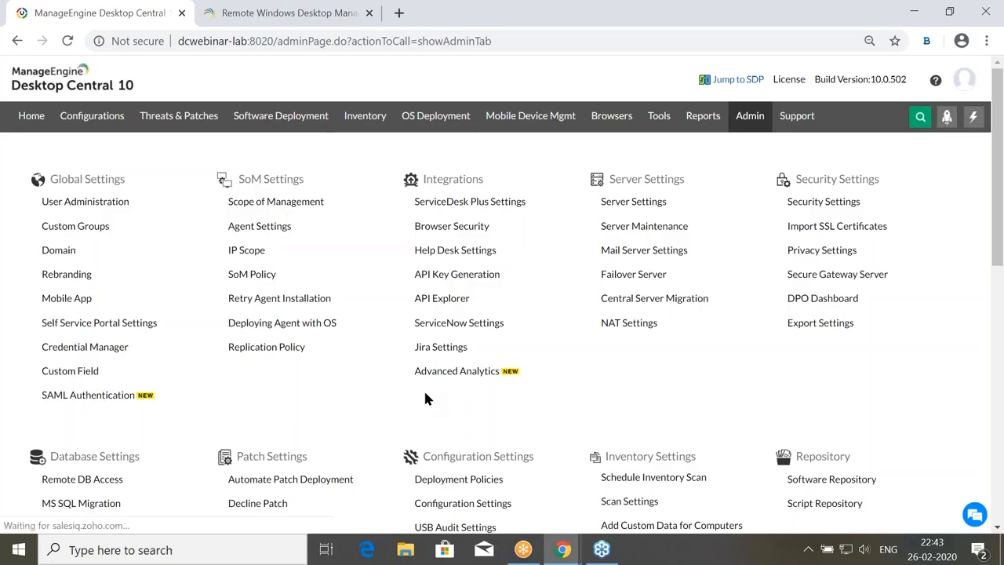
# Advance the presentation by one slide, and open the form for adding a script to Desktop Central's Script Repository.
pyautogui.hotkey('alt', 'Tab')
pyautogui.click(980, 542)
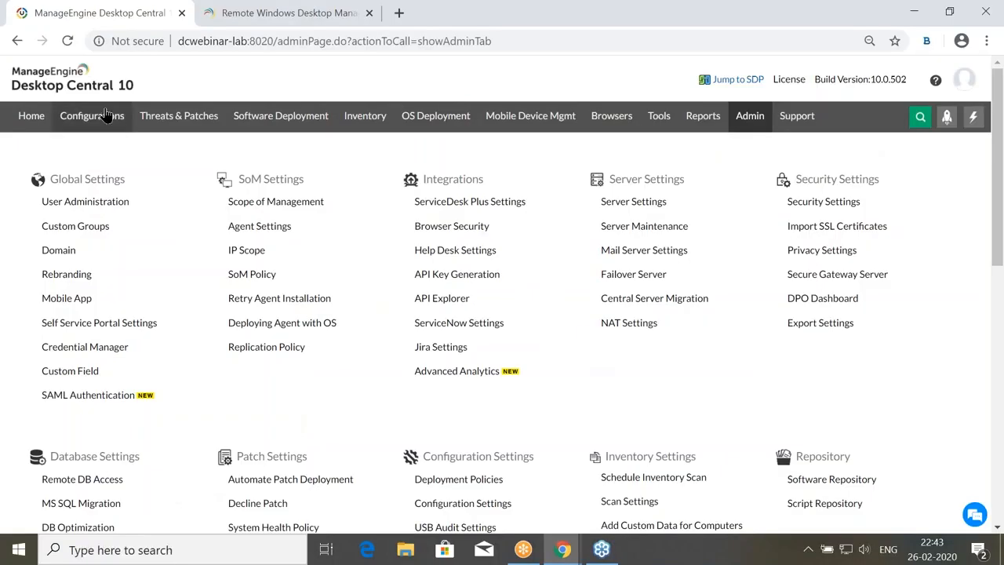
pyautogui.click(106, 116)
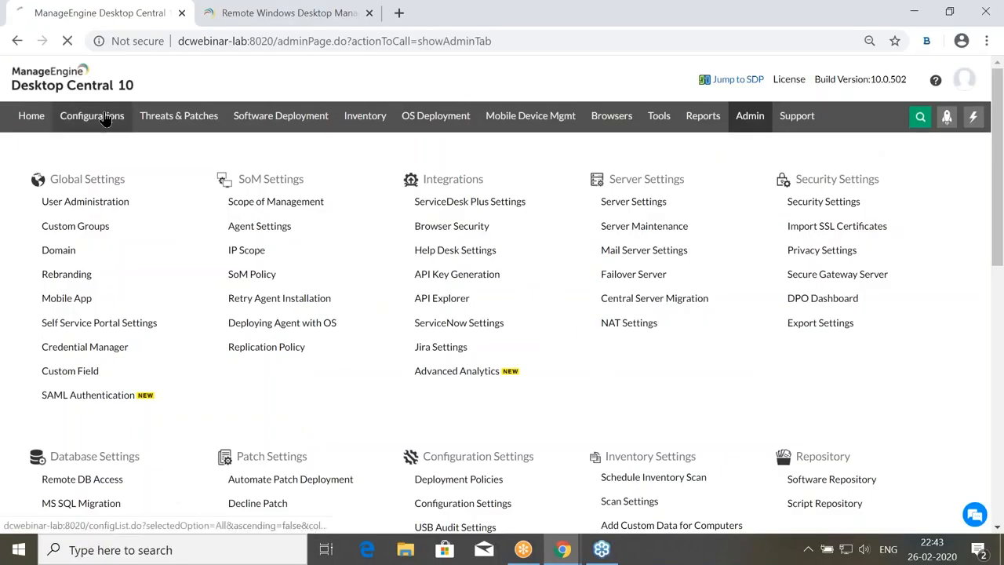
pyautogui.click(90, 461)
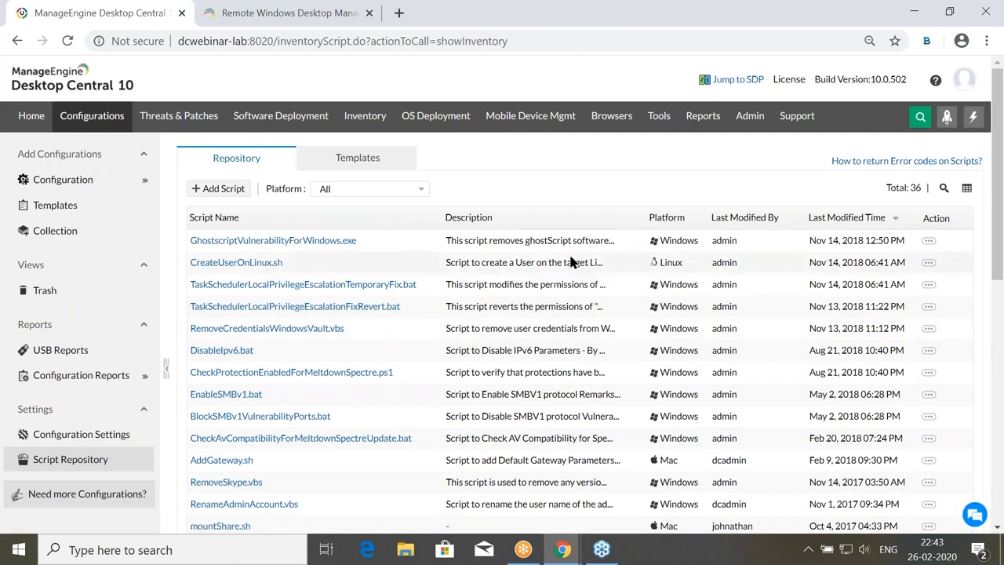
pyautogui.click(228, 190)
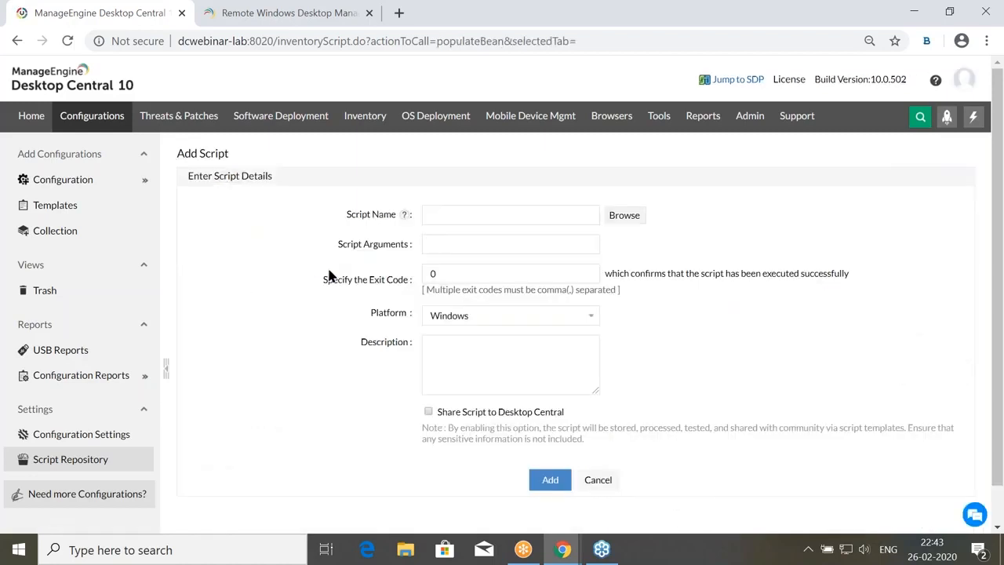
pyautogui.moveTo(404, 216)
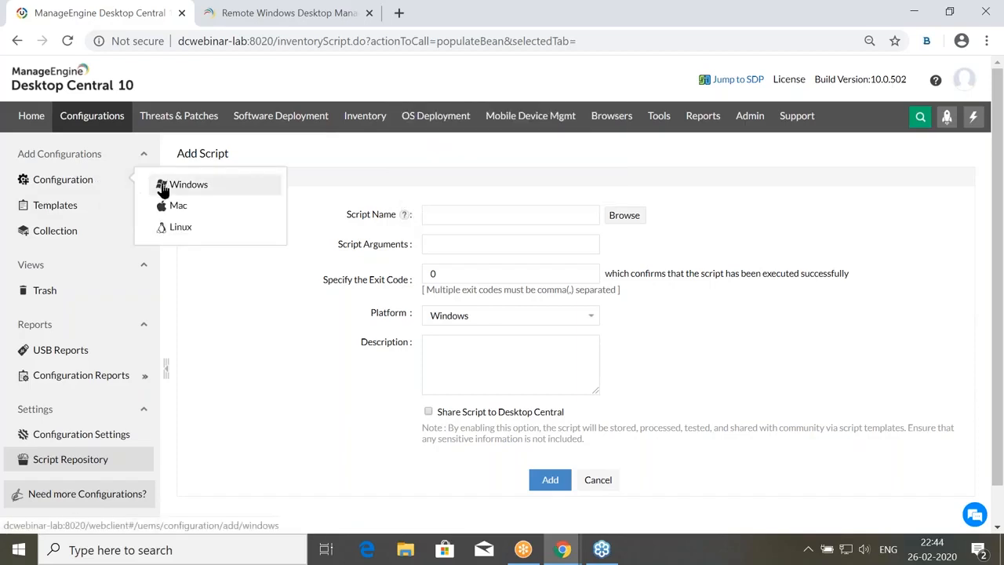
# Create a Windows Custom Script configuration for computers using AddCredentialsWindowsVault.vbs from the script repository.
pyautogui.click(196, 187)
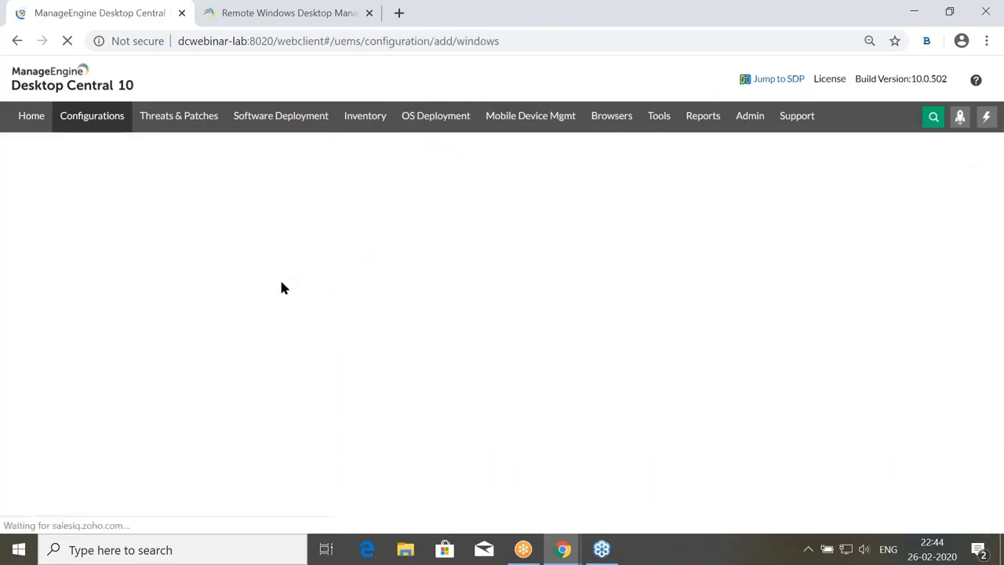
pyautogui.moveTo(281, 282)
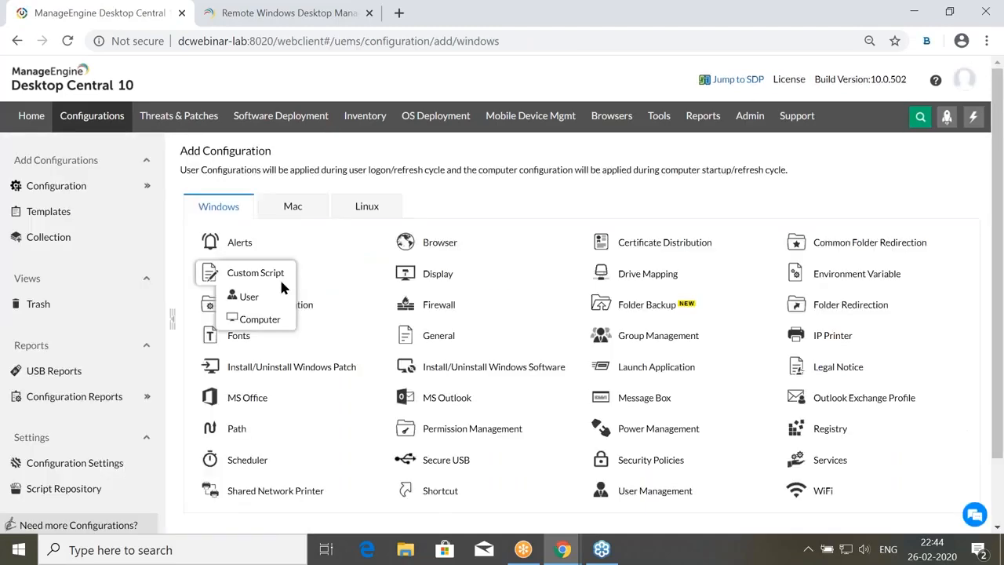
pyautogui.click(257, 319)
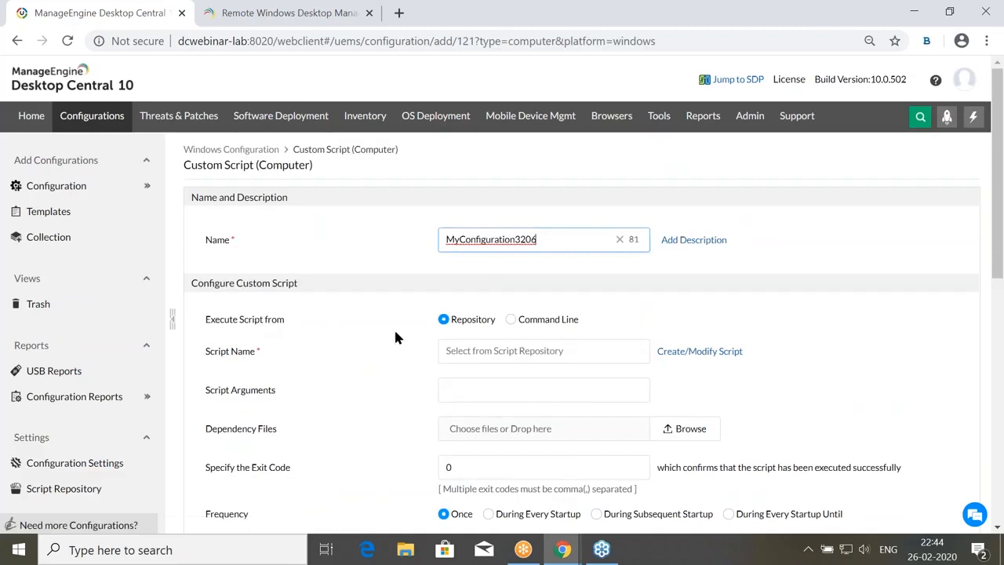
pyautogui.scroll(-1, 395, 338)
pyautogui.click(472, 275)
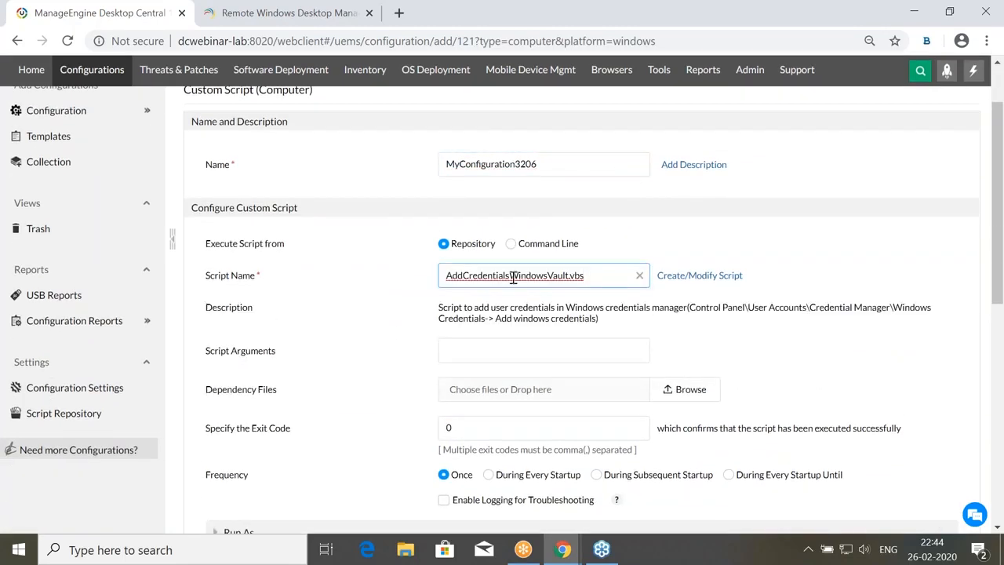
pyautogui.click(576, 285)
pyautogui.doubleClick(574, 284)
# Review the Dependency Files, exit code and Frequency options of the custom script configuration.
pyautogui.scroll(-1, 548, 308)
pyautogui.scroll(-1, 548, 308)
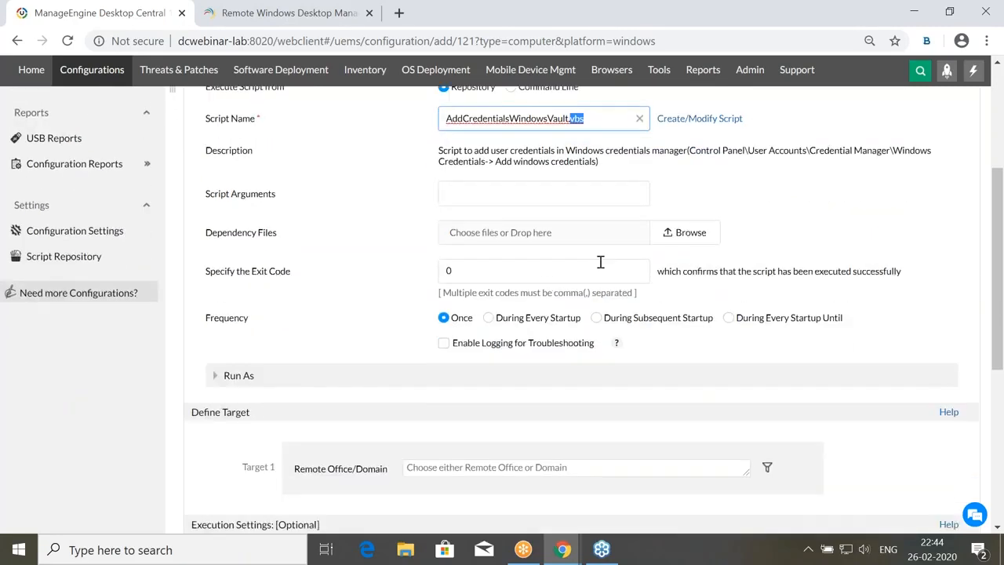
pyautogui.moveTo(278, 234); pyautogui.dragTo(208, 237)
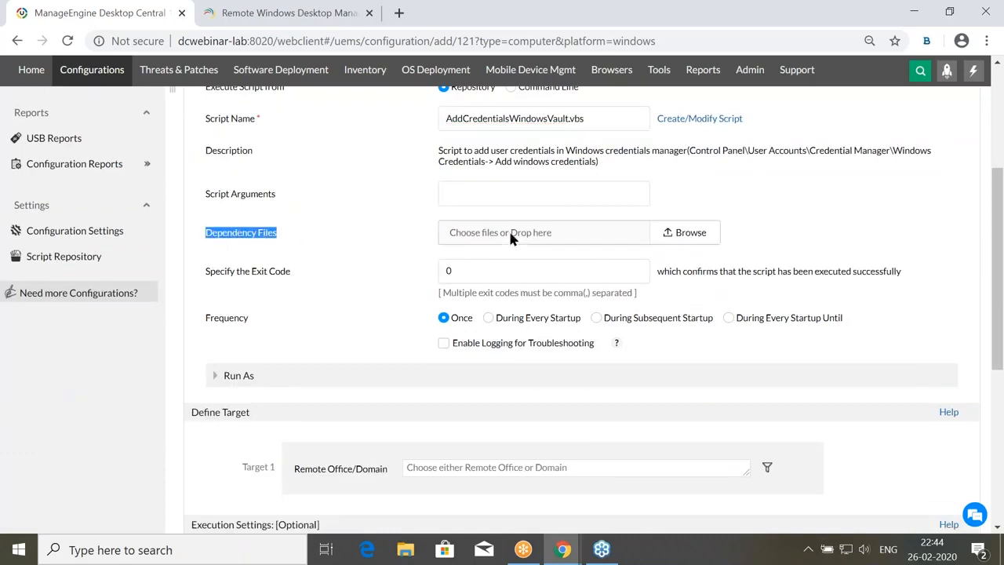
pyautogui.click(320, 274)
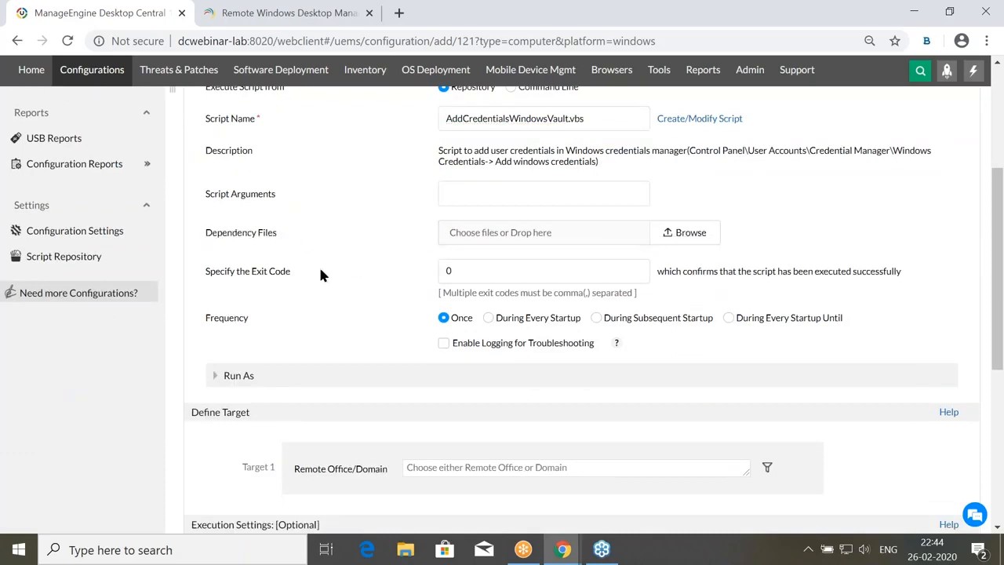
pyautogui.moveTo(224, 319); pyautogui.dragTo(204, 318)
pyautogui.click(581, 313)
pyautogui.scroll(-1, 579, 364)
# Set the script to execute with the Run As User option and check the available domain credentials.
pyautogui.click(238, 296)
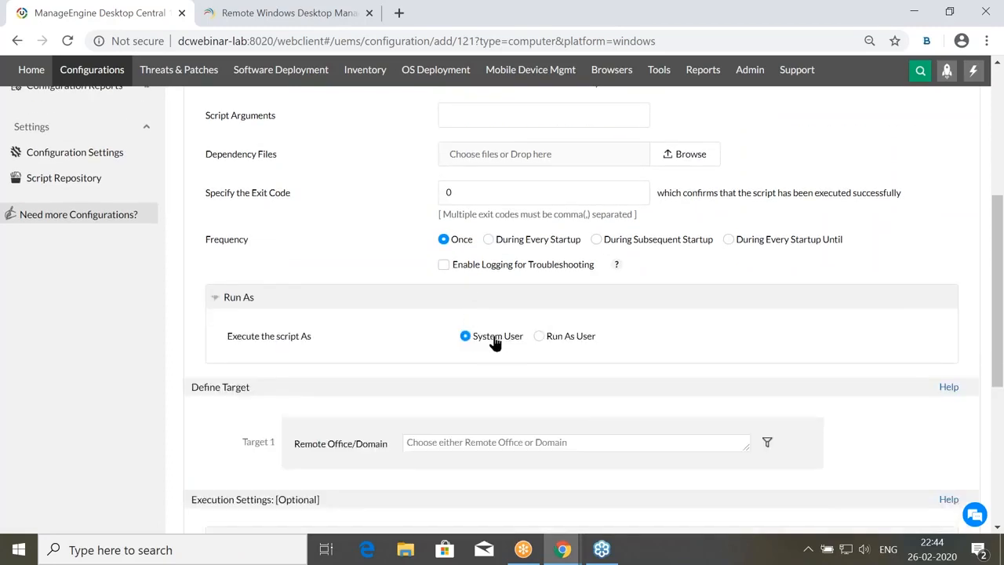
pyautogui.click(540, 336)
pyautogui.scroll(-2, 642, 313)
pyautogui.click(627, 218)
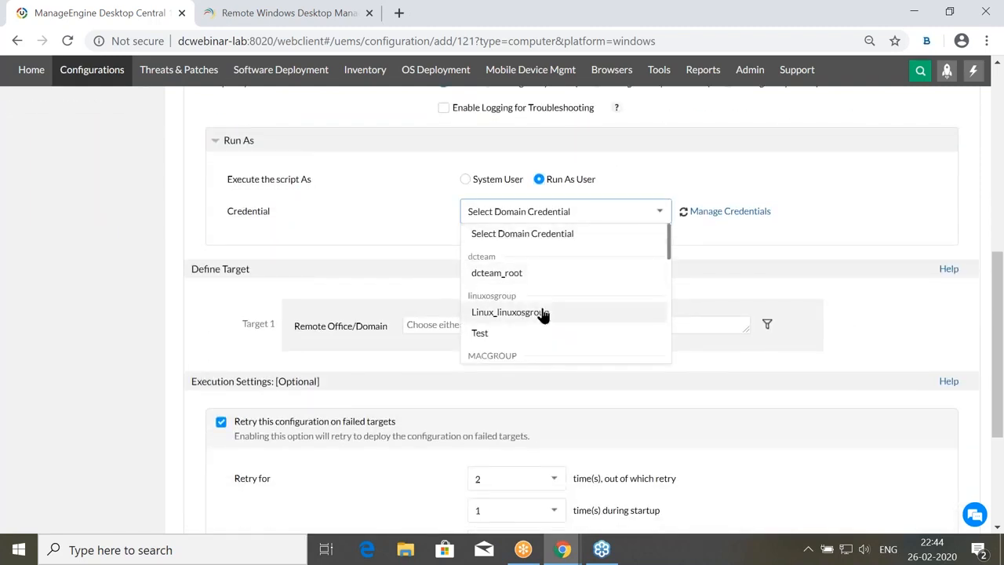
pyautogui.click(749, 249)
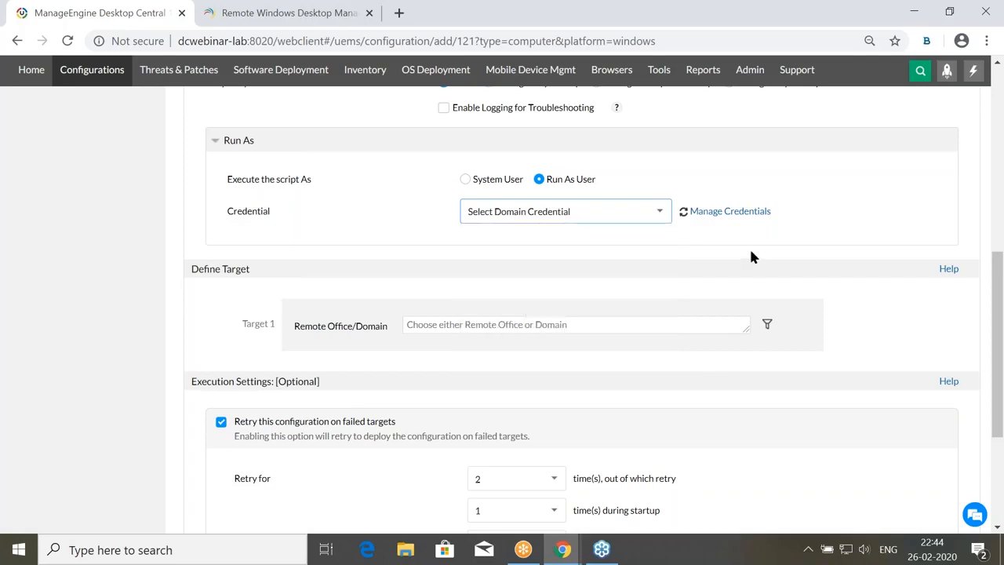
# Set the ZOHOCORP domain as the deployment target of the custom script configuration.
pyautogui.scroll(2, 619, 298)
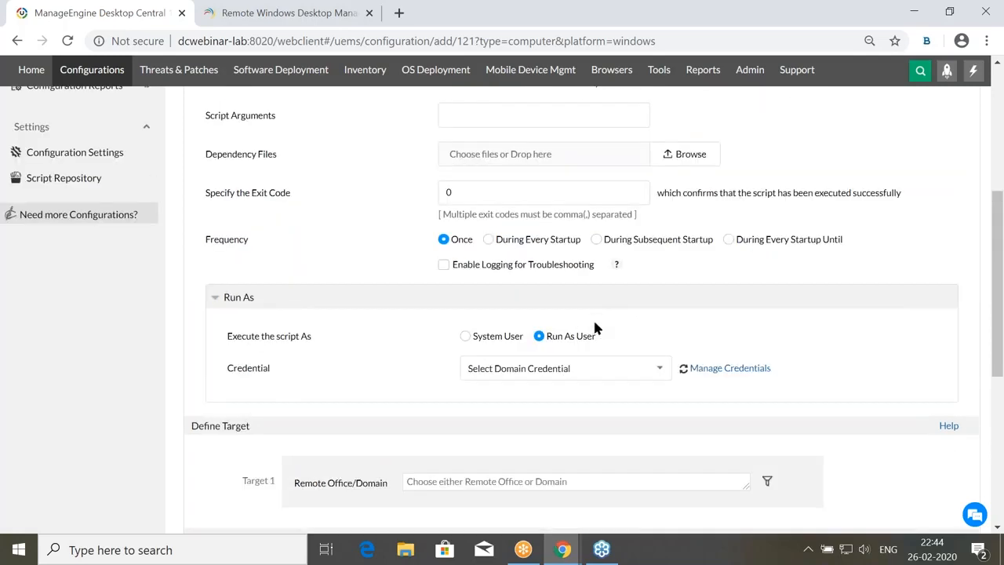
pyautogui.scroll(2, 596, 311)
pyautogui.scroll(-7, 588, 228)
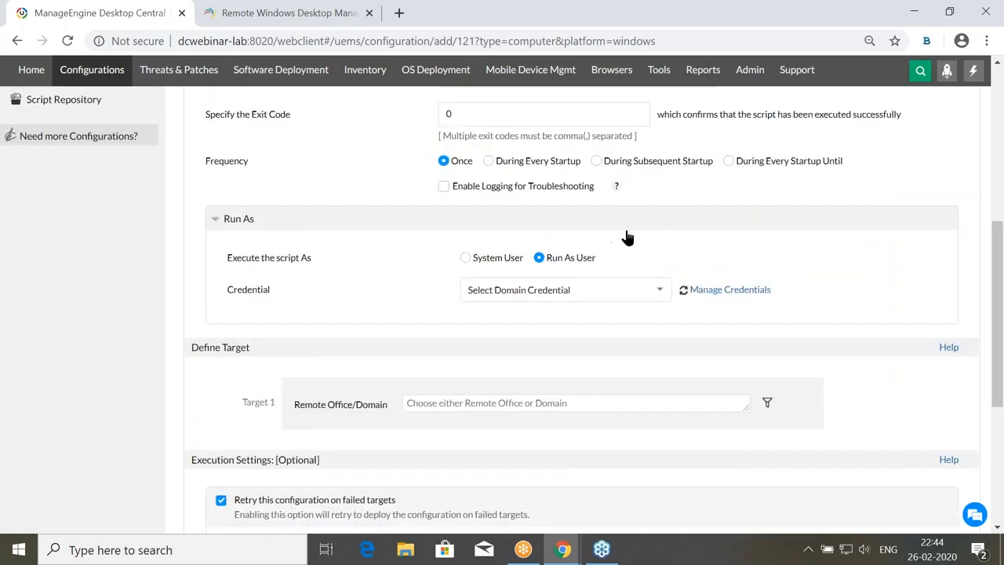
pyautogui.click(502, 167)
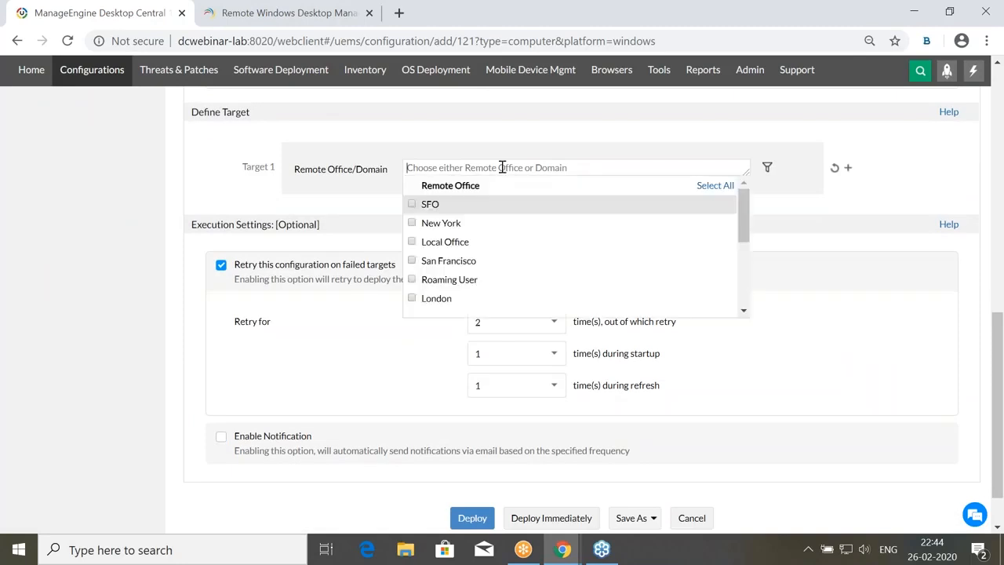
pyautogui.scroll(-1, 498, 196)
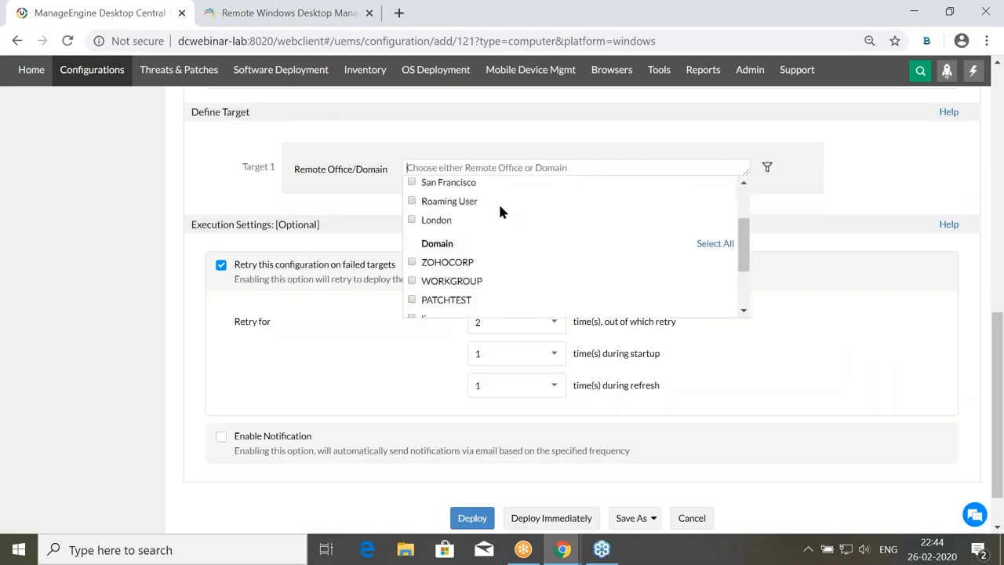
pyautogui.click(412, 262)
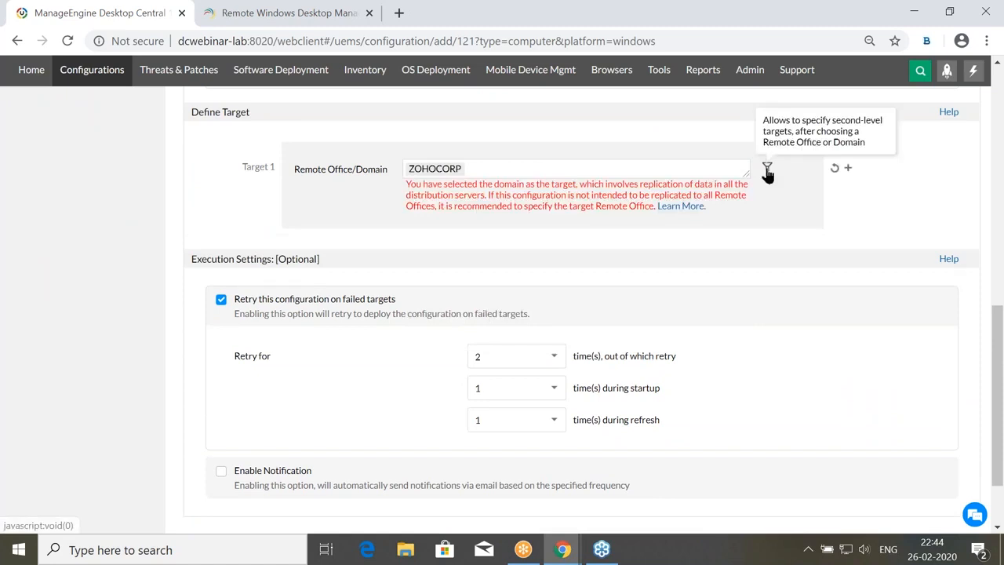
# Add a second-level filter on the ZOHOCORP target for computers with the Microsoft Windows 10 operating system.
pyautogui.click(767, 171)
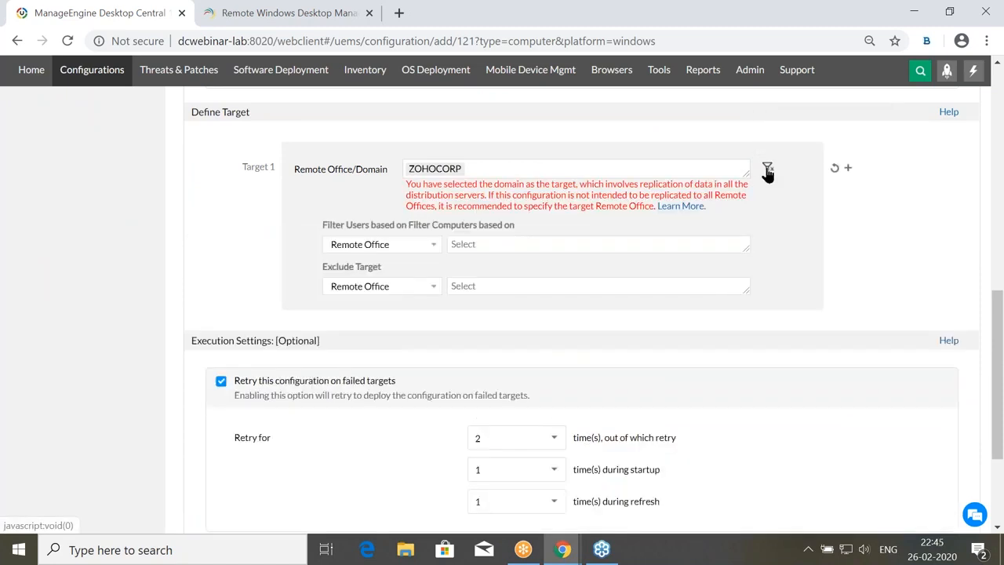
pyautogui.click(417, 244)
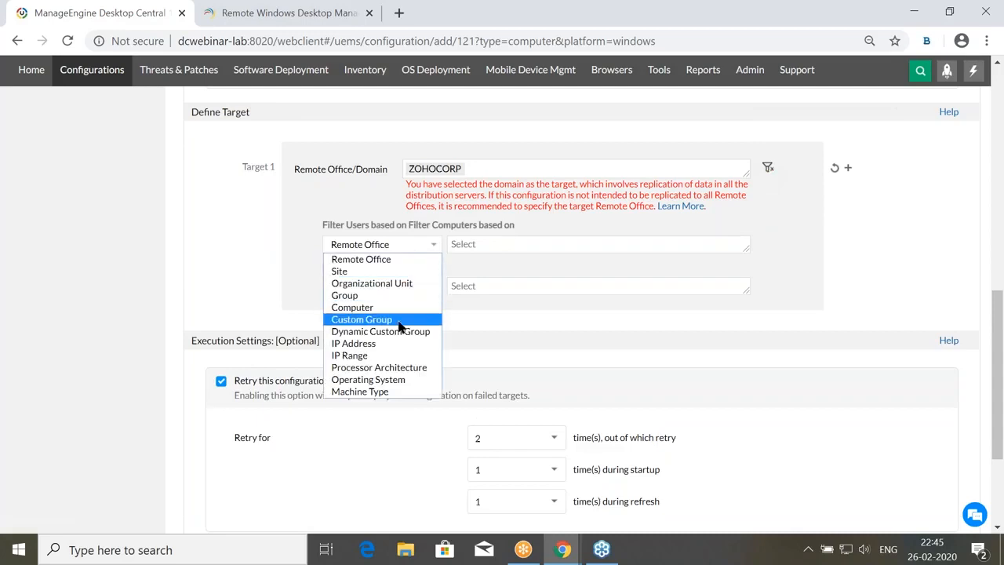
pyautogui.click(395, 381)
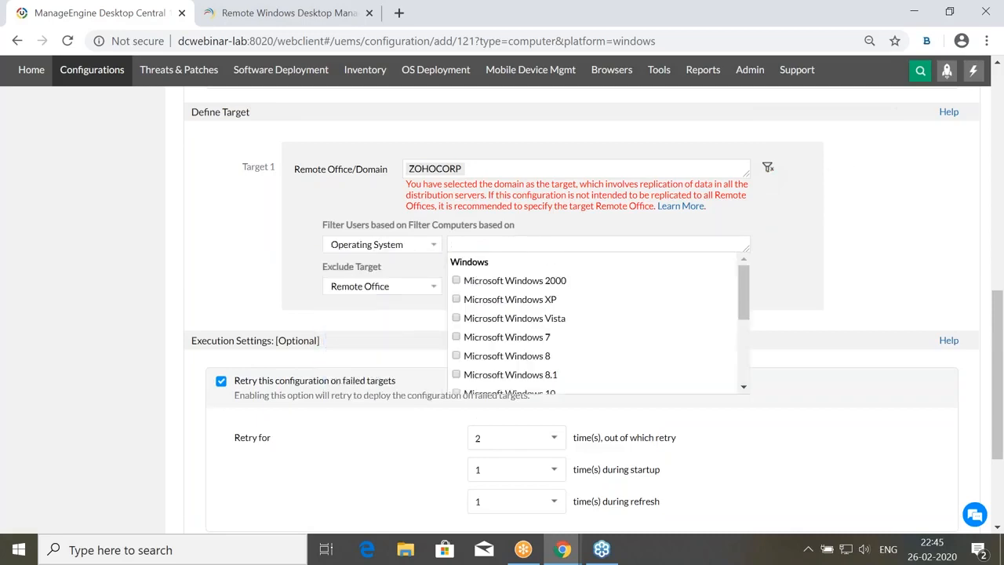
pyautogui.scroll(-2, 528, 312)
pyautogui.click(456, 314)
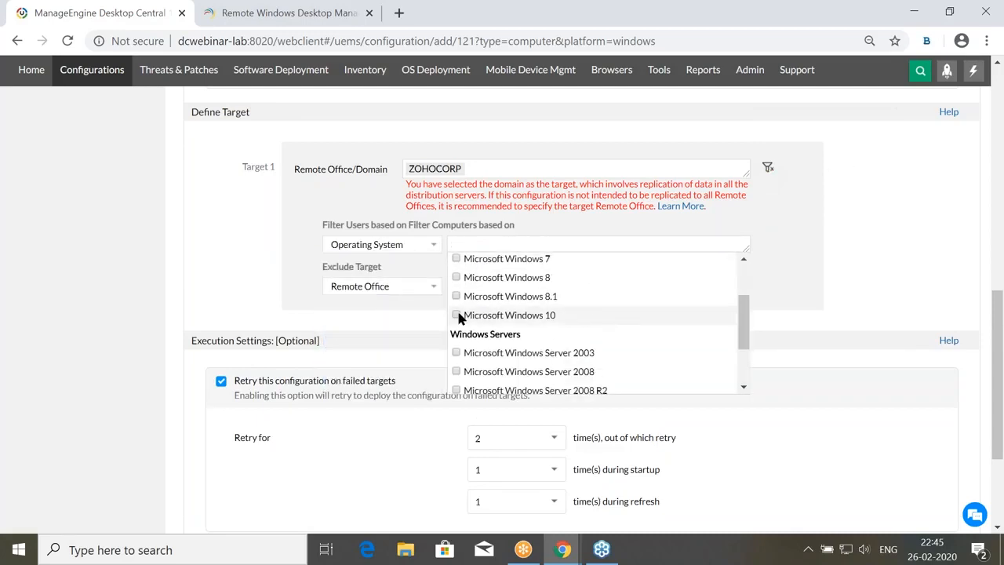
pyautogui.click(398, 330)
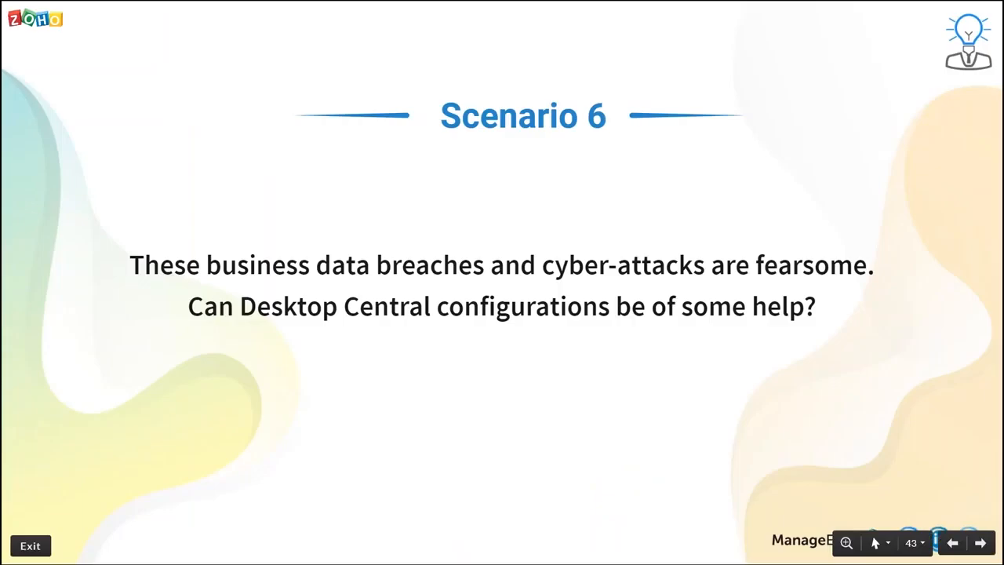
# Switch to the presentation and advance it to slide 45, and open the Mobile App settings in Desktop Central's administration.
pyautogui.click(981, 549)
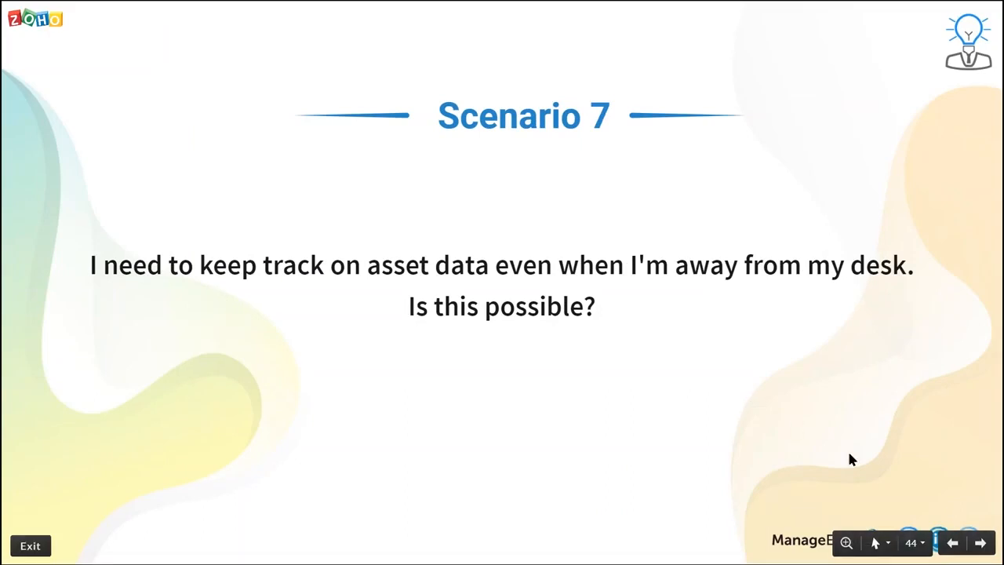
pyautogui.click(980, 543)
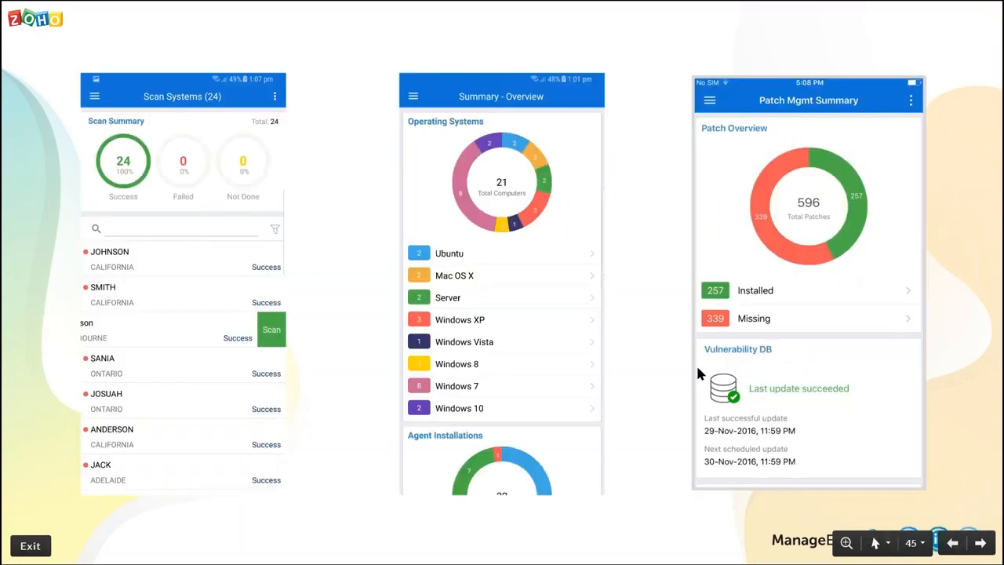
pyautogui.hotkey('alt', 'Tab')
pyautogui.click(749, 70)
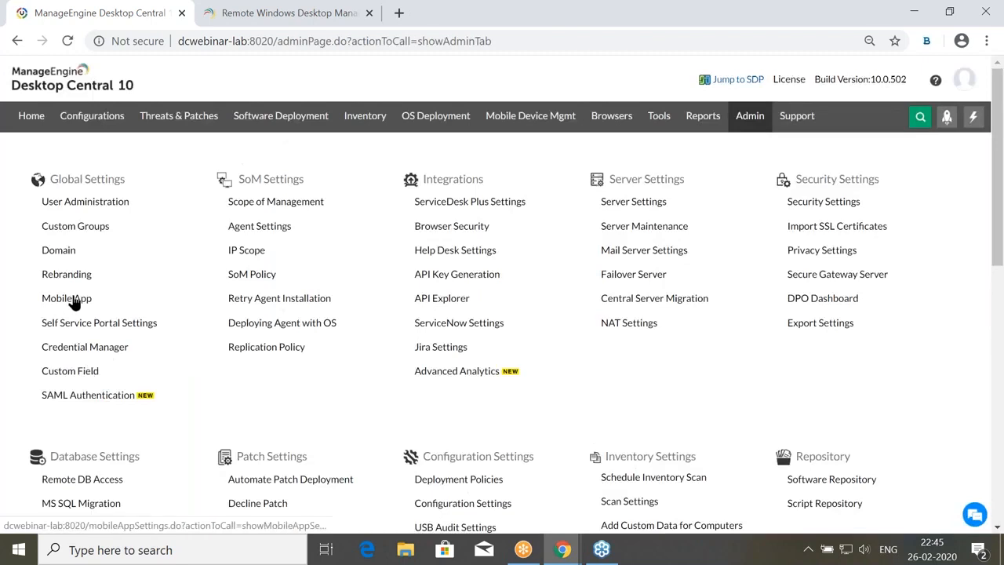
pyautogui.click(71, 300)
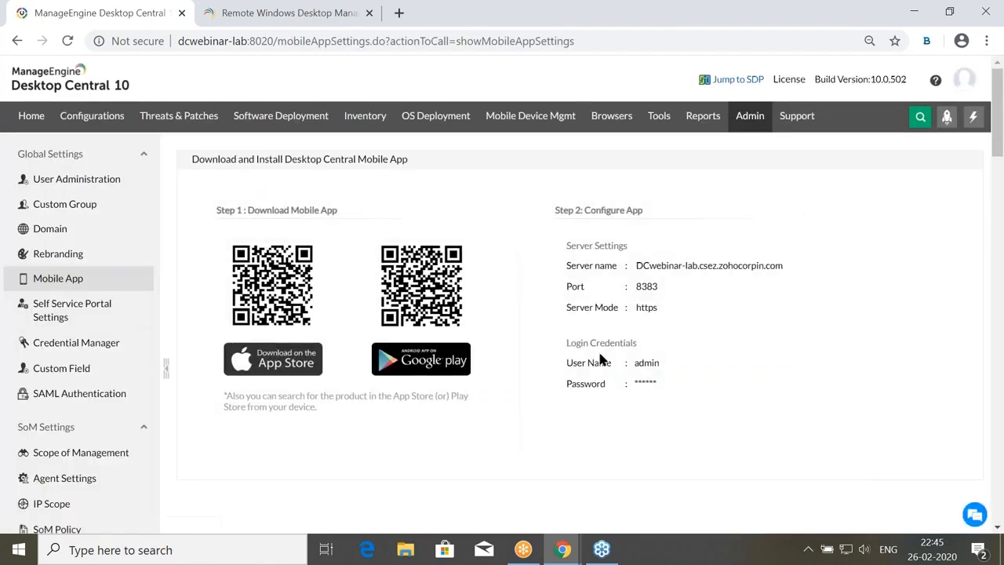
# Advance the presentation to the Scenario 8 slide, and open the list of roles in Desktop Central's User Administration.
pyautogui.hotkey('alt', 'Tab')
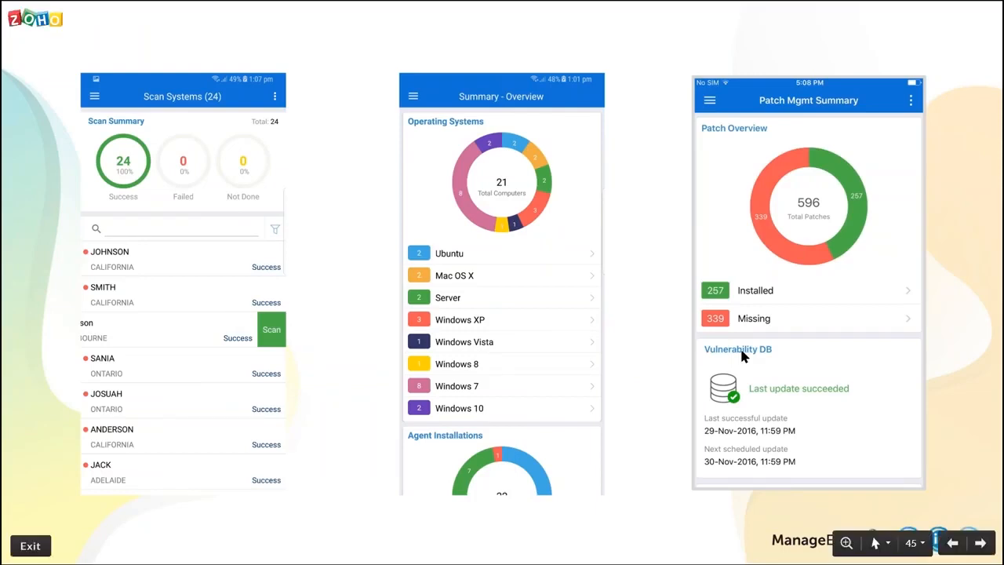
pyautogui.click(979, 543)
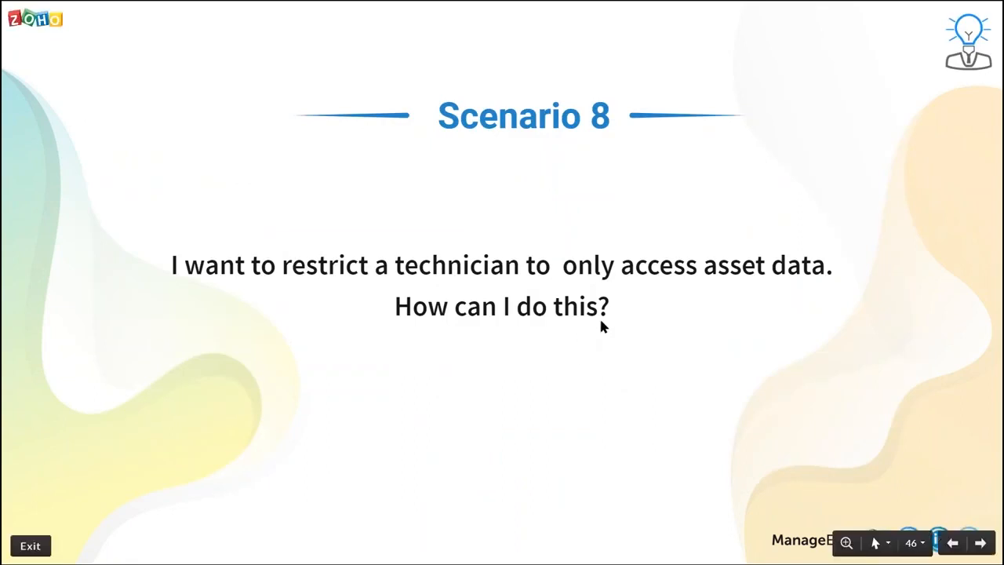
pyautogui.hotkey('alt', 'Tab')
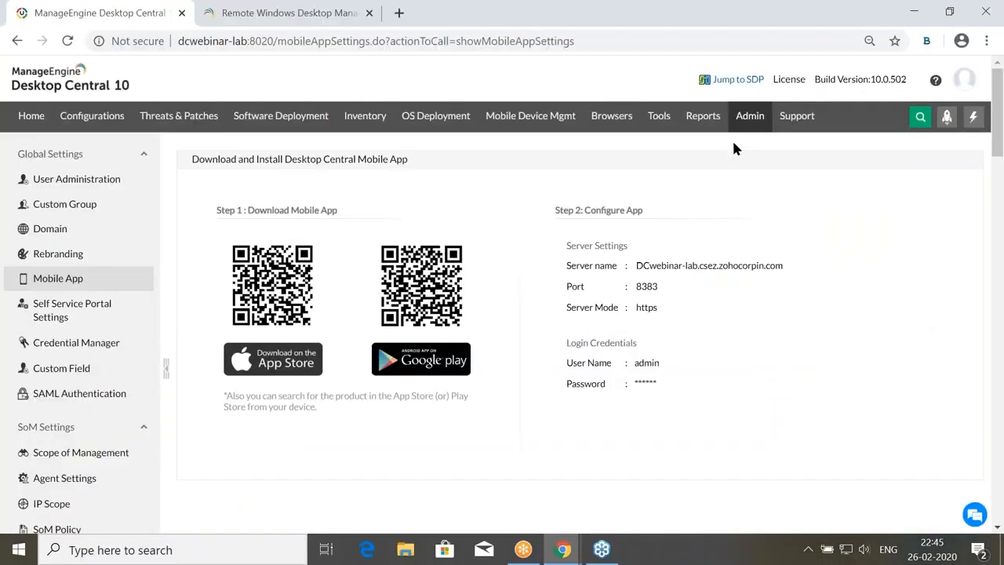
pyautogui.click(749, 117)
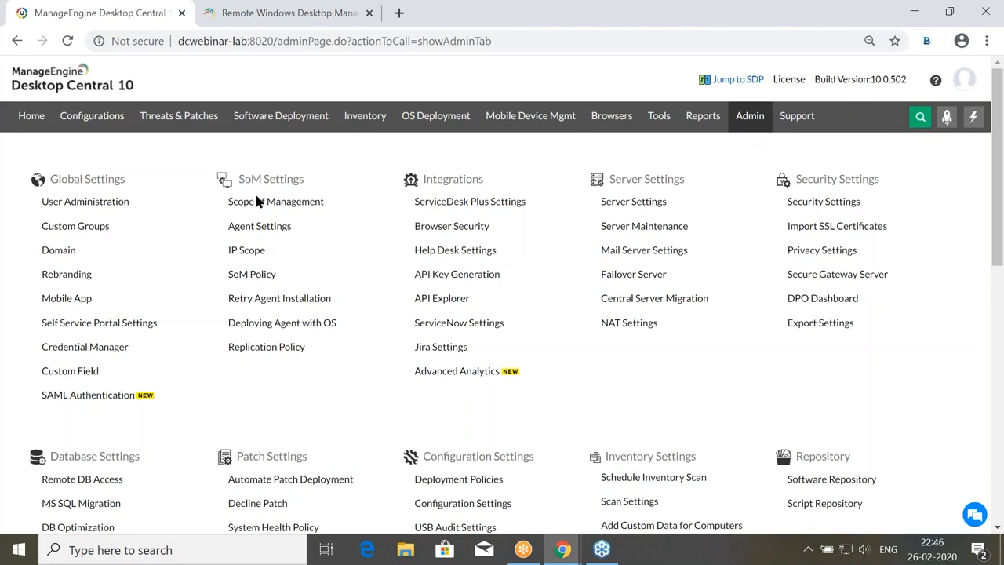
pyautogui.click(98, 206)
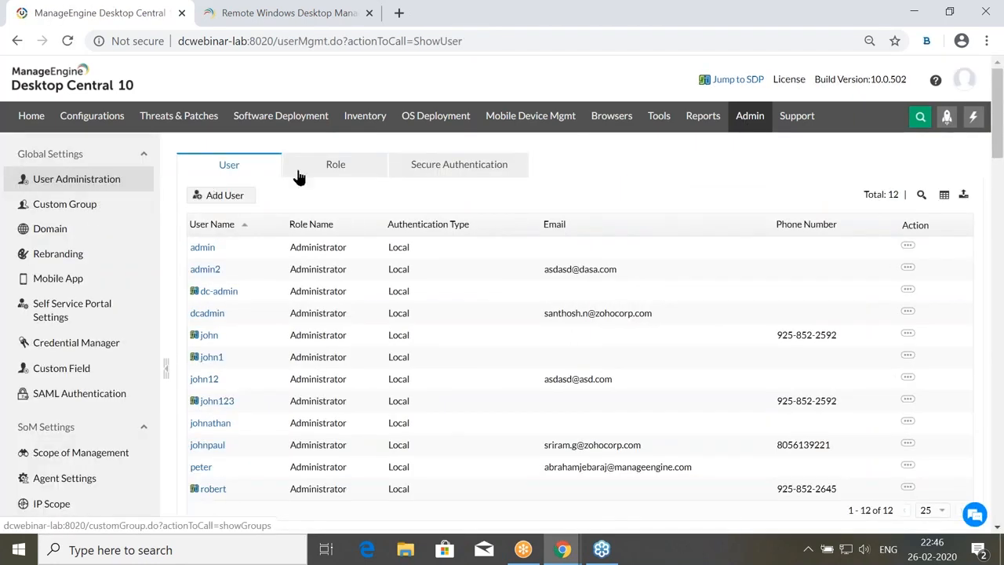
pyautogui.click(333, 165)
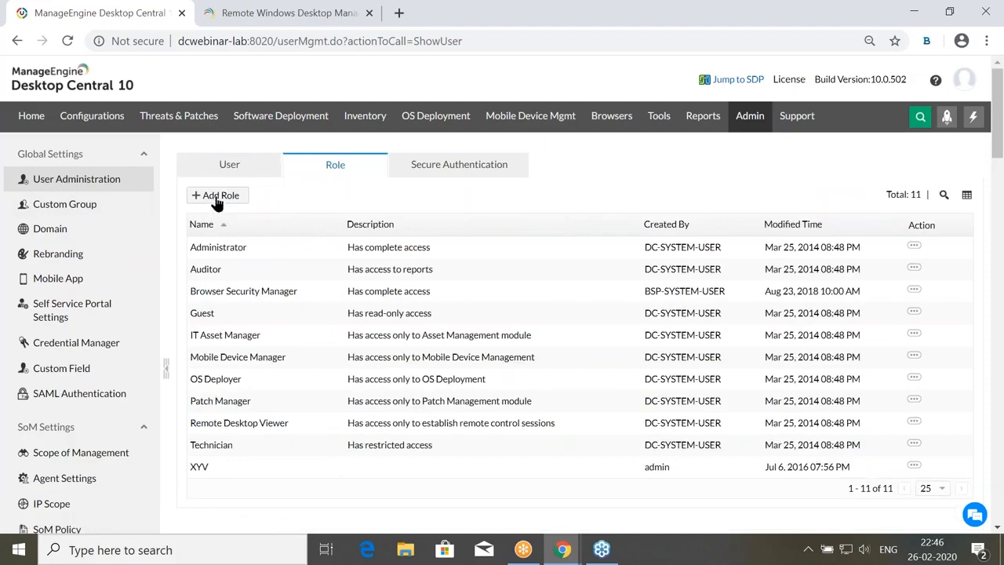
# Open the form for a new role and grant it Full Control over the Patch Management module.
pyautogui.click(213, 197)
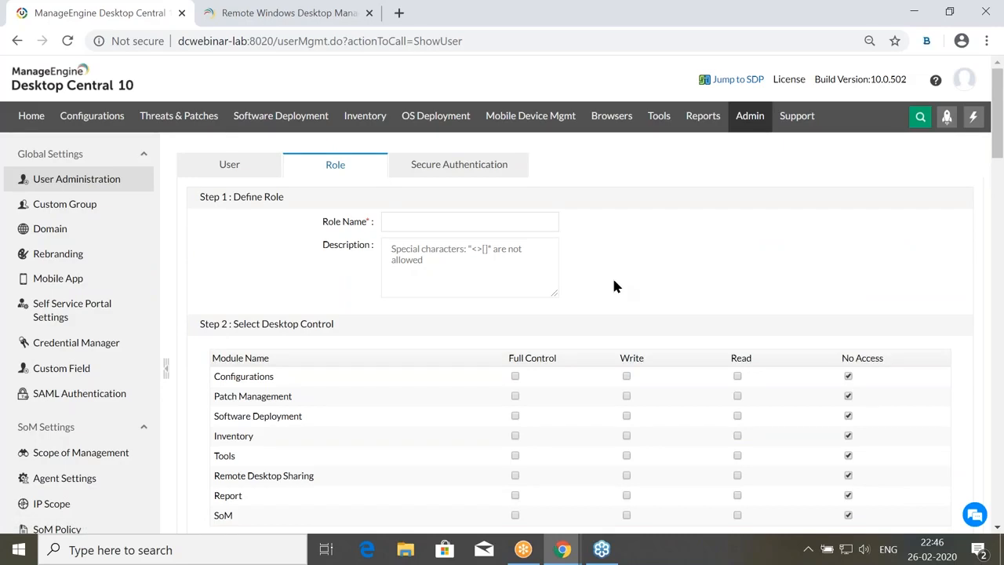
pyautogui.scroll(-1, 612, 280)
pyautogui.click(514, 321)
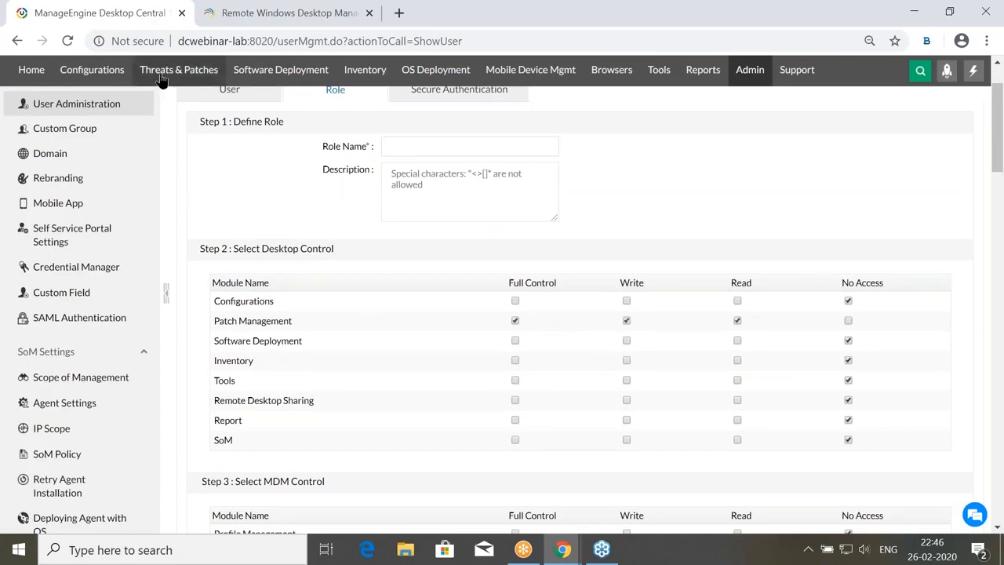
pyautogui.scroll(1, 305, 286)
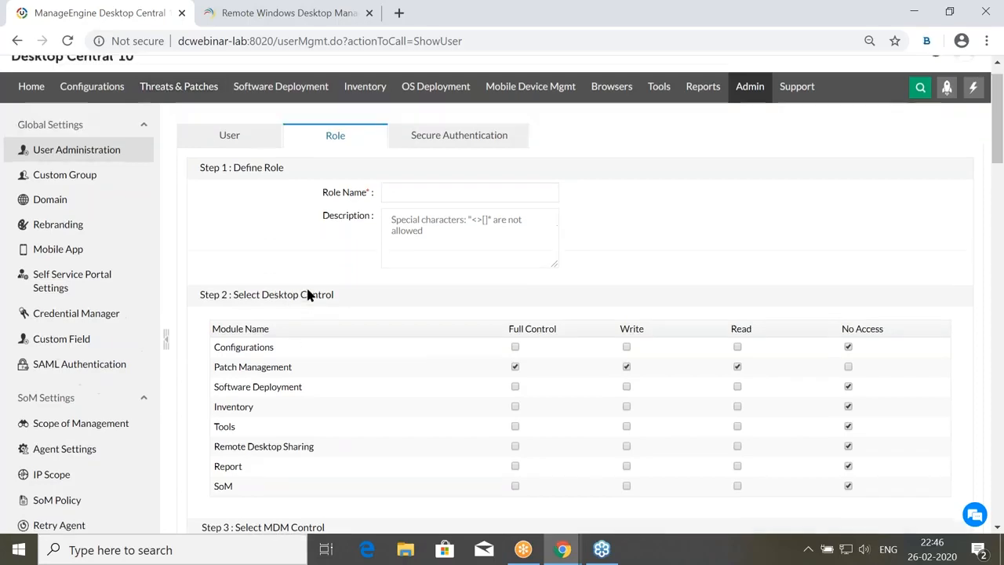
# Open the form for a new user, assign the IT Asset Manager role and point out the Local Authentication option.
pyautogui.click(246, 171)
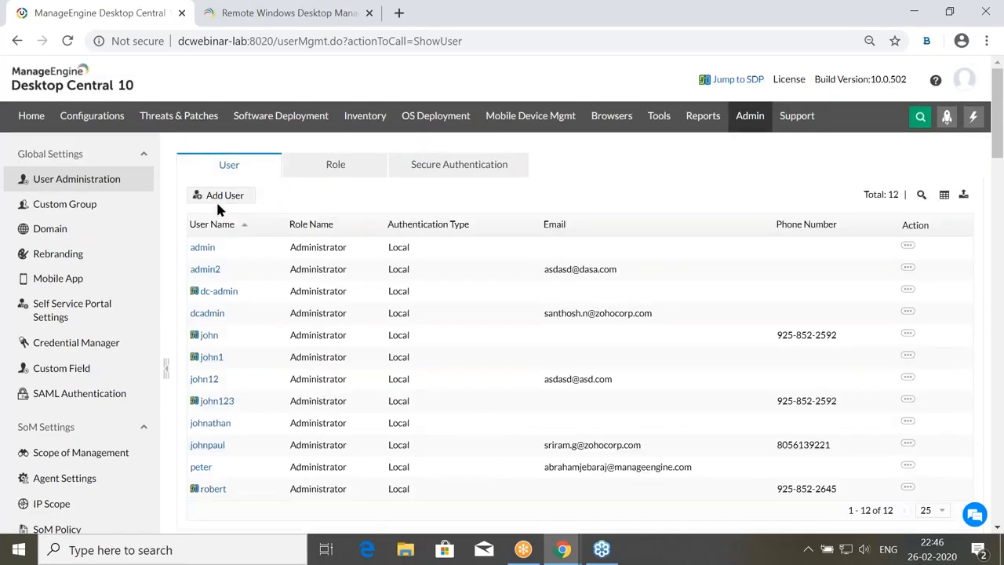
pyautogui.click(213, 198)
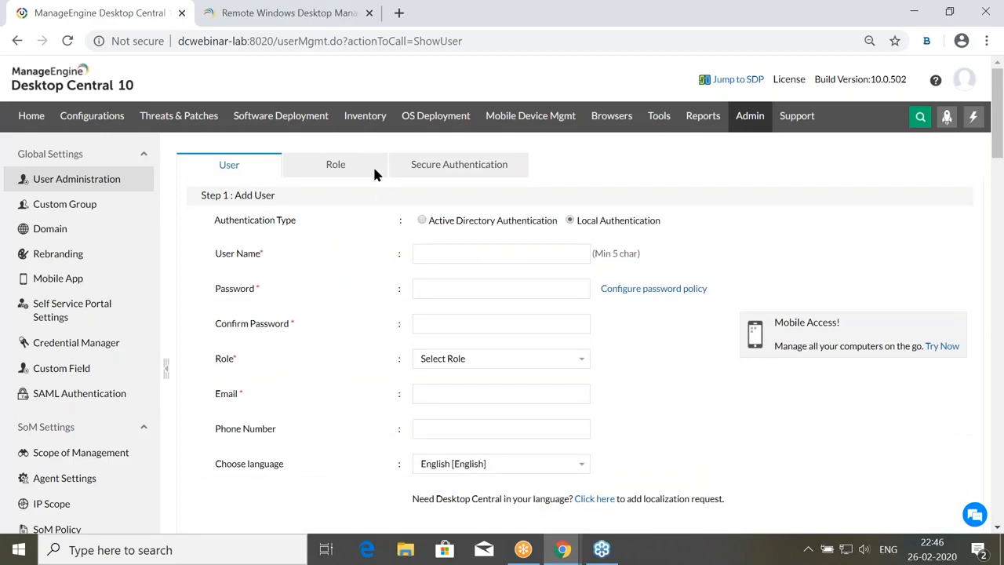
pyautogui.scroll(-1, 335, 266)
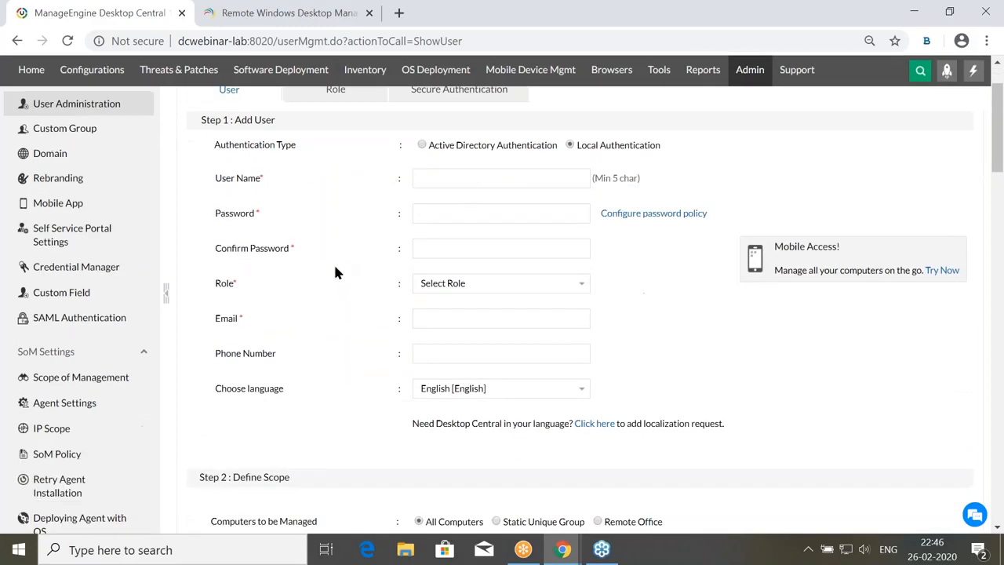
pyautogui.click(459, 284)
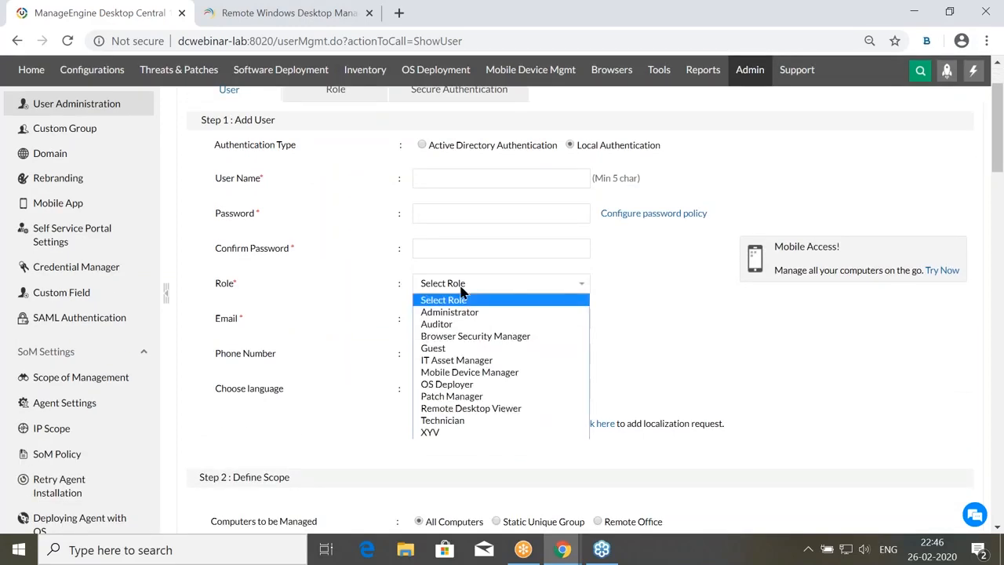
pyautogui.click(457, 360)
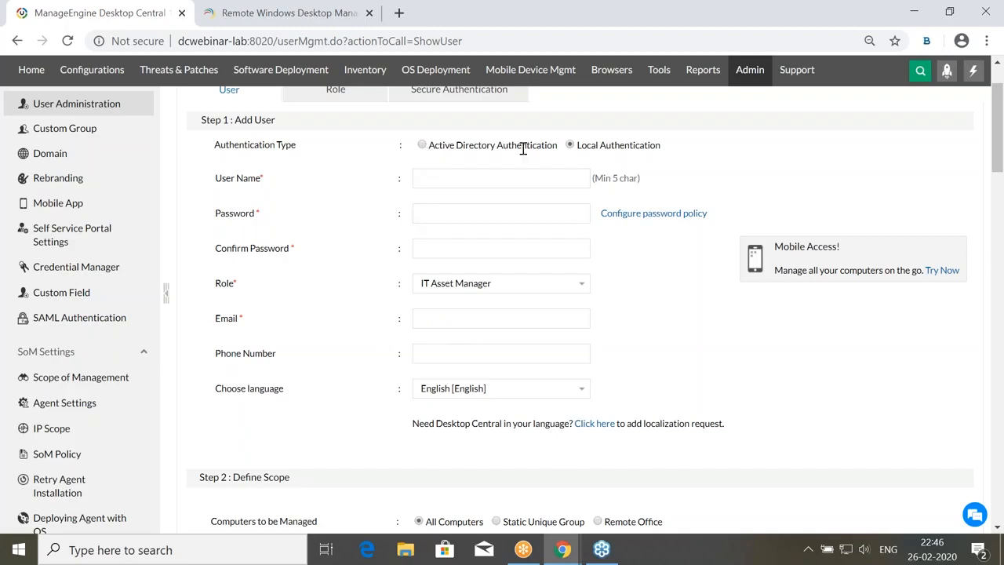
pyautogui.moveTo(663, 145); pyautogui.dragTo(582, 149)
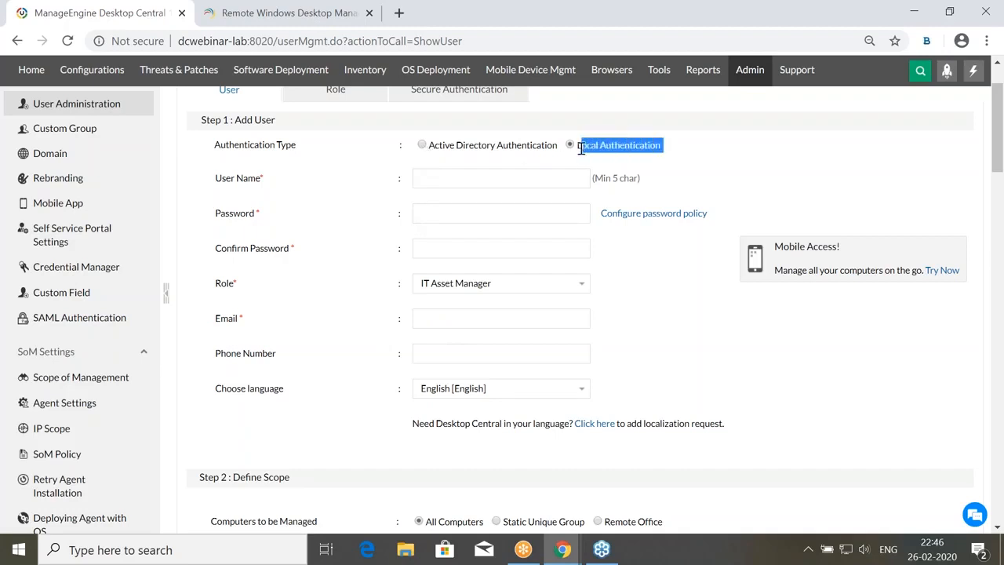
# Point out the All Computers scope and set the new user's managed computers to Static Unique Group.
pyautogui.scroll(-3, 638, 298)
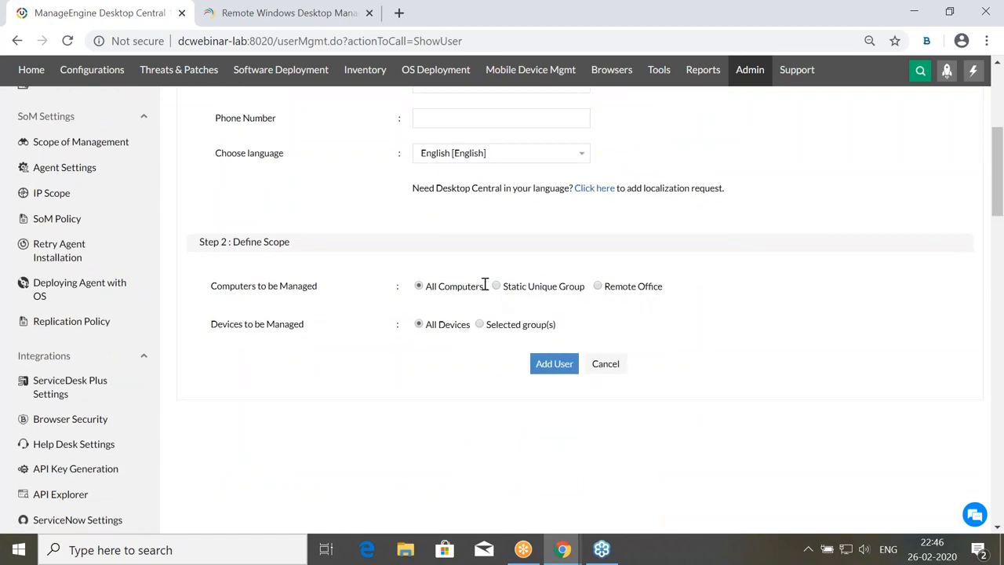
pyautogui.moveTo(484, 286); pyautogui.dragTo(424, 286)
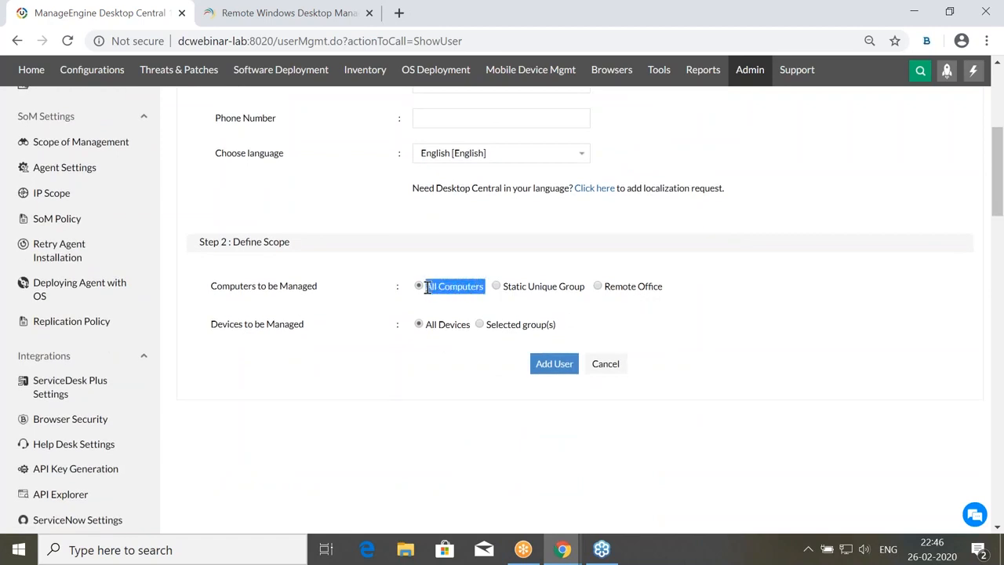
pyautogui.click(495, 286)
pyautogui.click(595, 318)
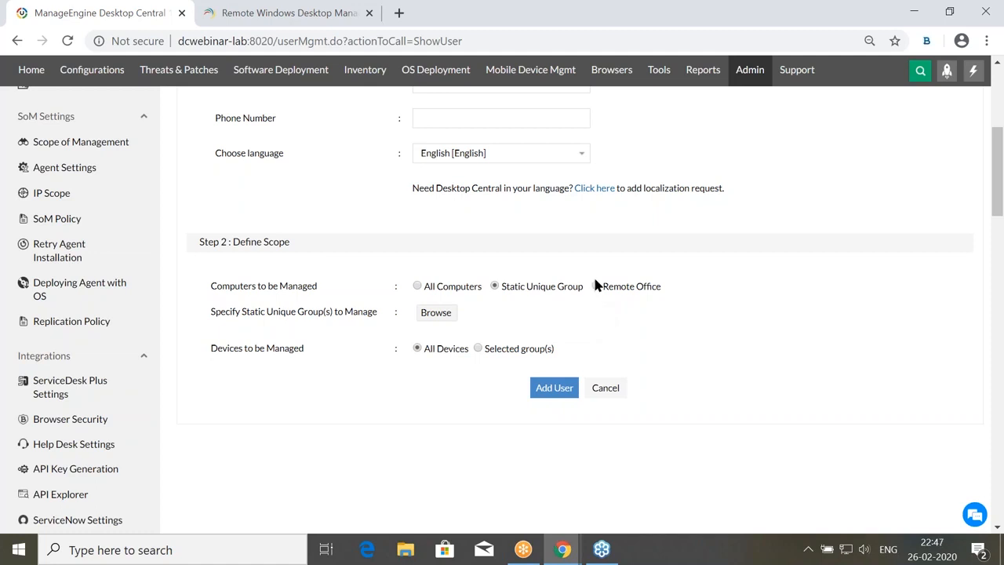
# Limit the new user's managed computers to the London remote office.
pyautogui.click(595, 285)
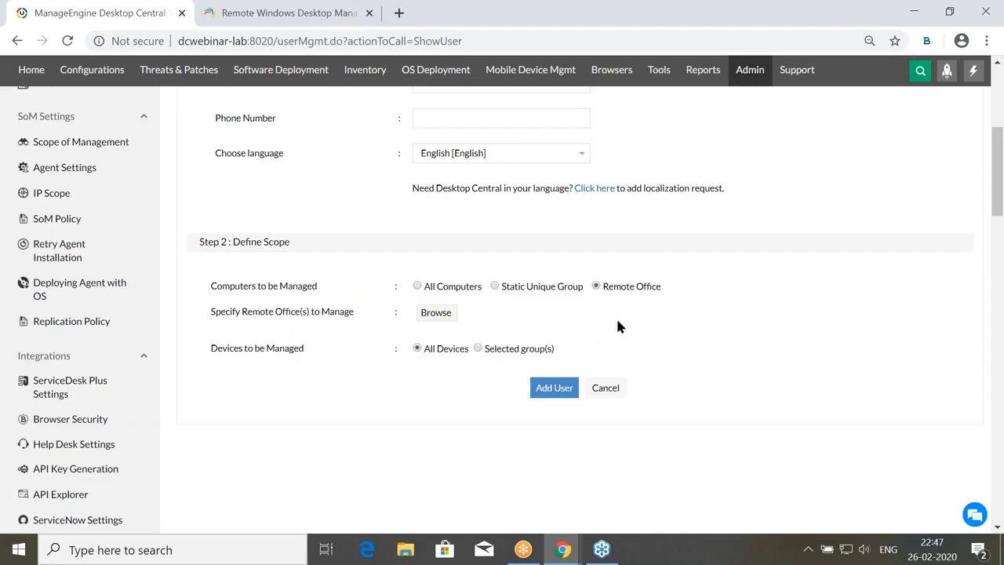
pyautogui.click(436, 313)
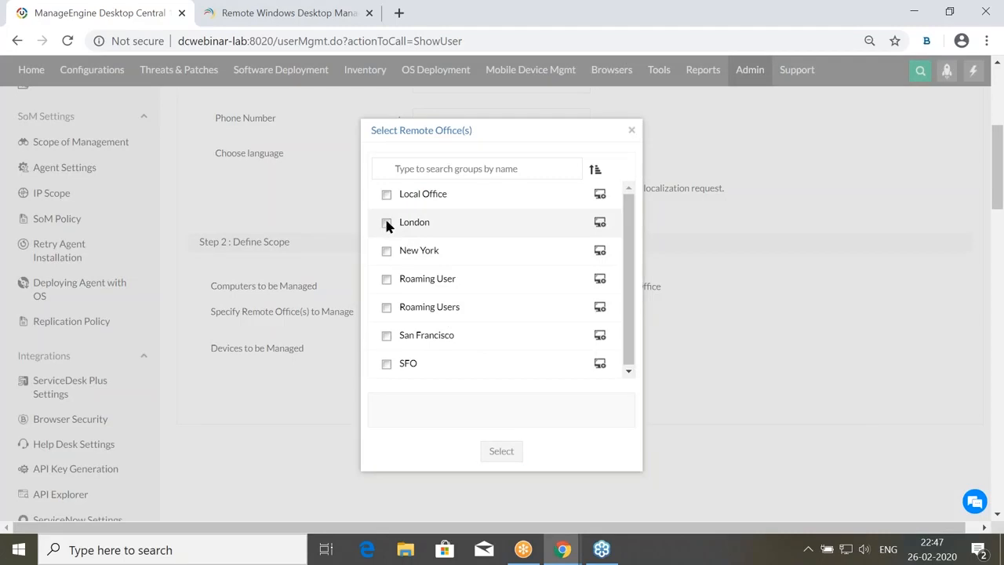
pyautogui.click(386, 223)
pyautogui.click(489, 452)
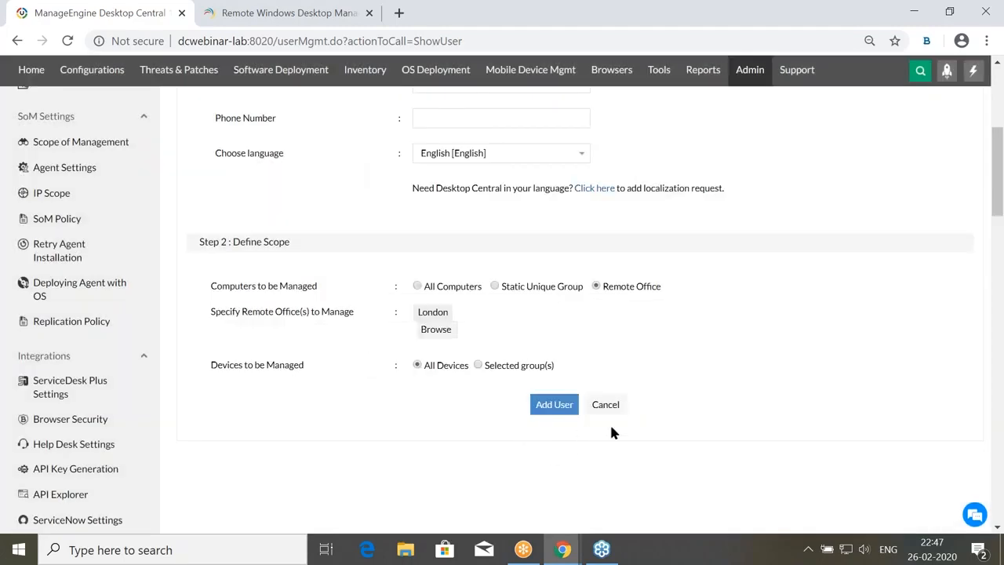
# Review the new user's role and remote office scope, then advance the presentation past the Scenario 8 slide.
pyautogui.scroll(2, 664, 427)
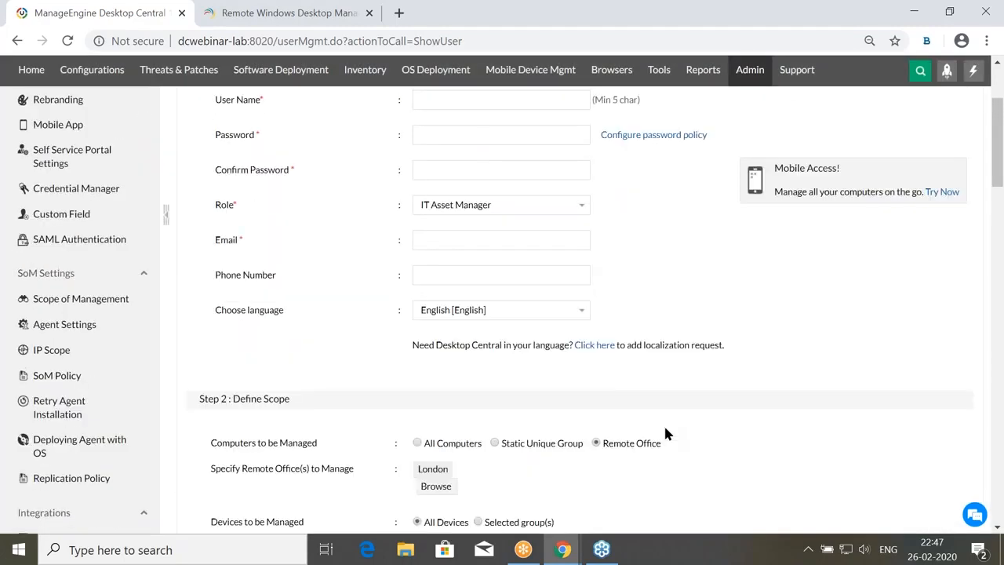
pyautogui.scroll(-1, 440, 427)
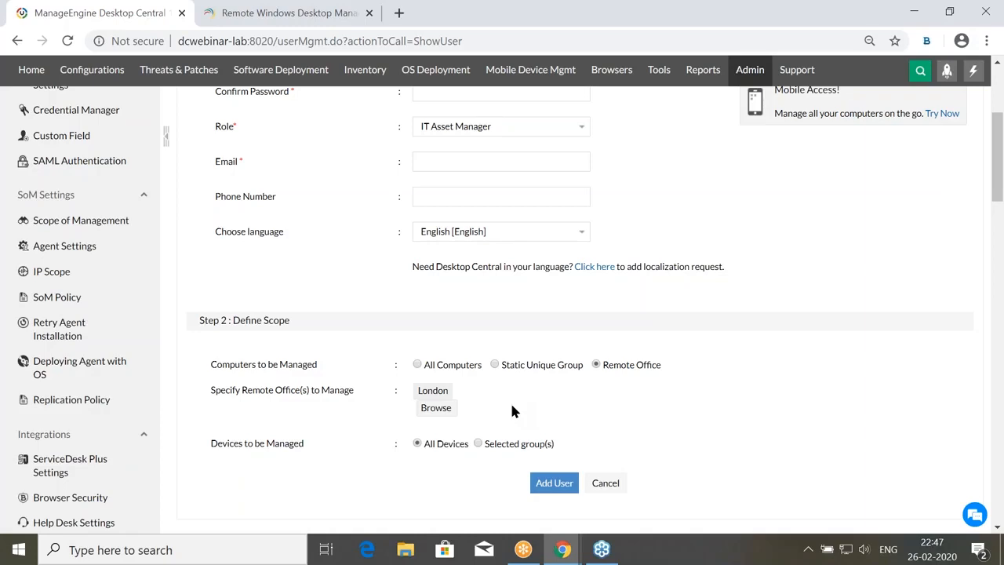
pyautogui.moveTo(427, 396)
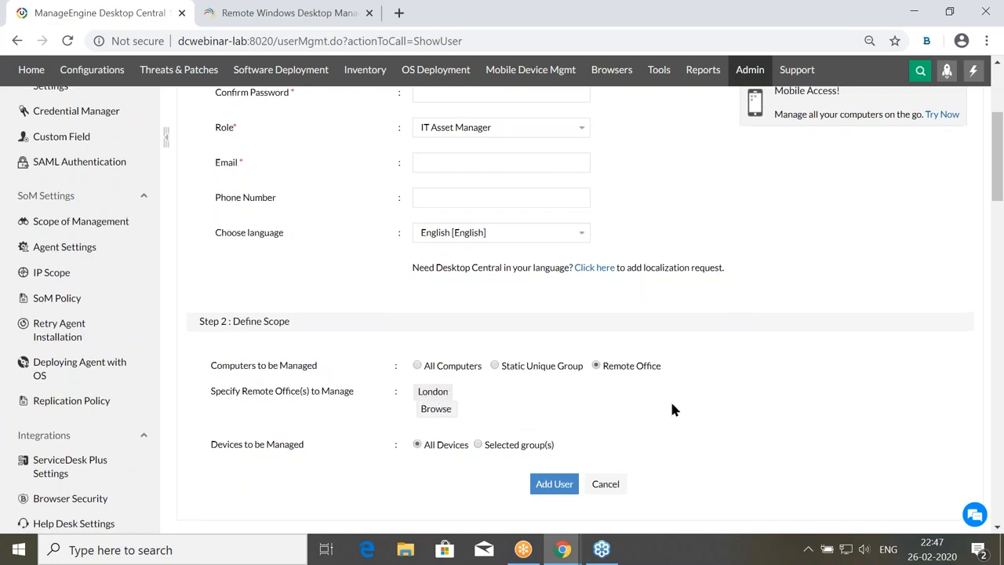
pyautogui.scroll(3, 485, 300)
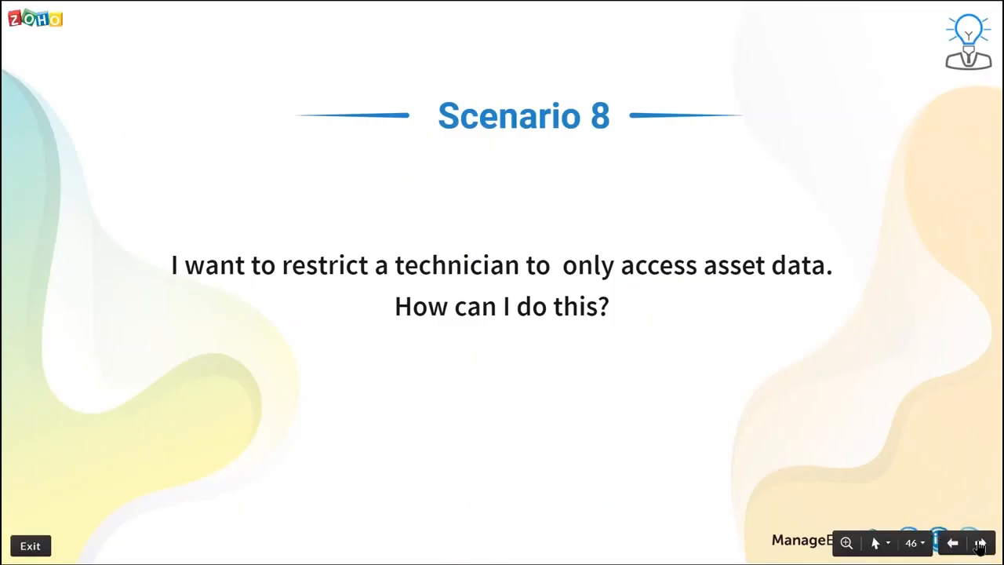
pyautogui.click(980, 542)
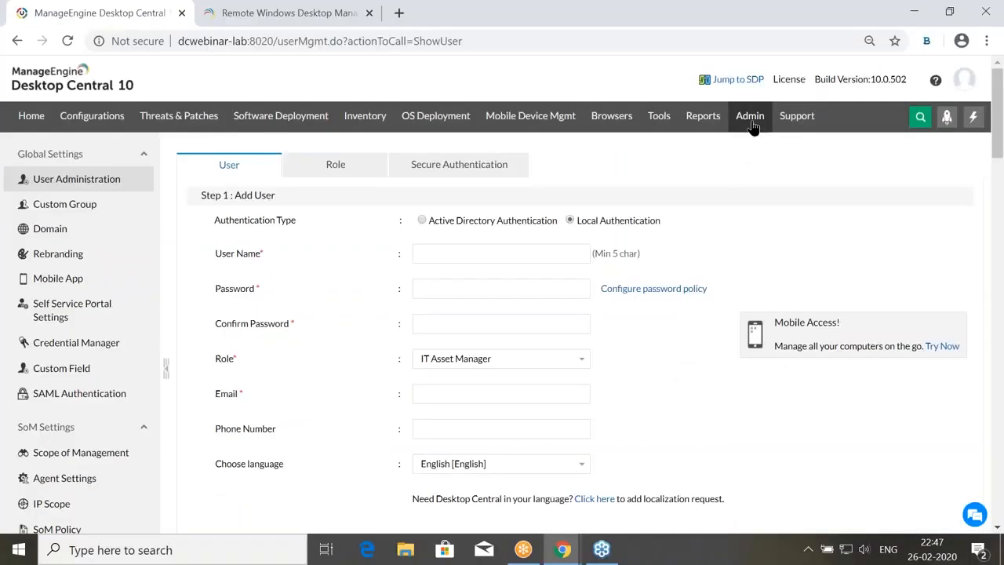
# Open the Rebranding settings and examine the web console logo, the agent icon and the agent's icon in the system tray.
pyautogui.click(750, 118)
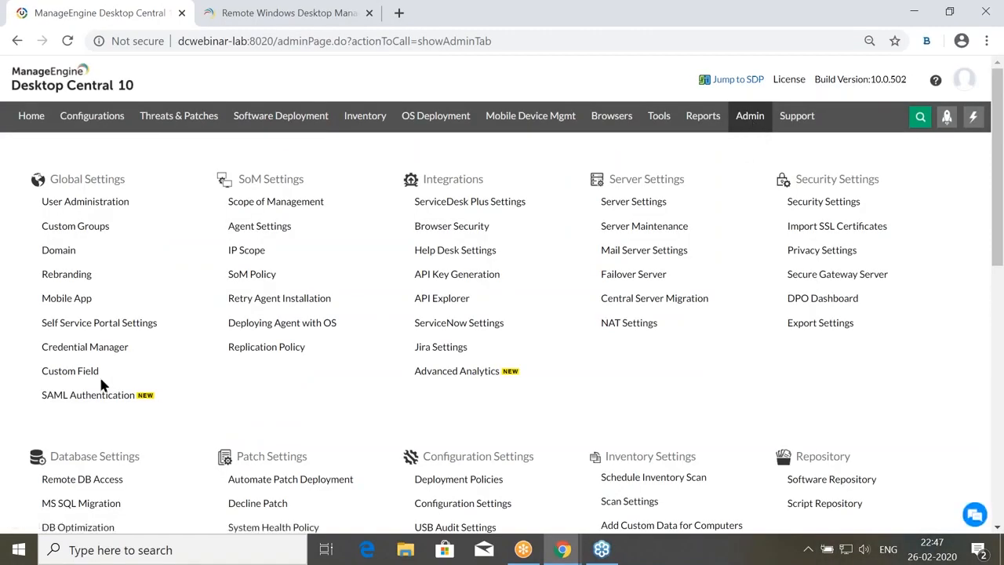
pyautogui.click(80, 276)
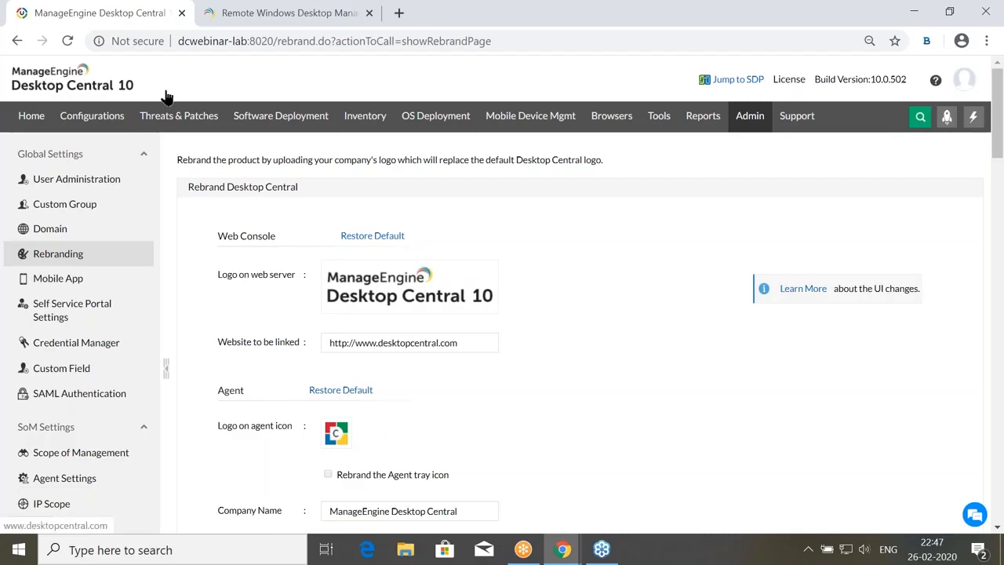
pyautogui.moveTo(335, 436)
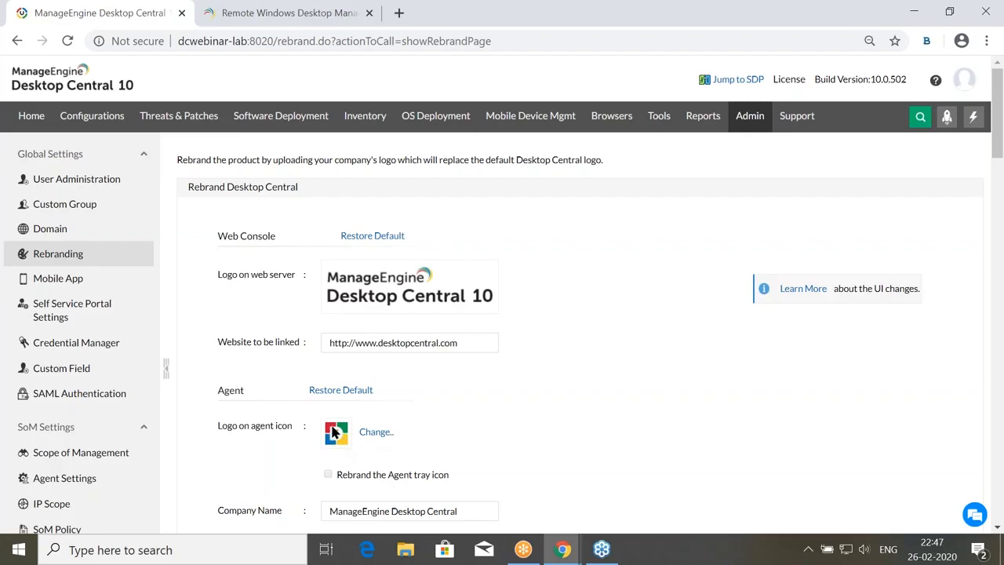
pyautogui.click(806, 548)
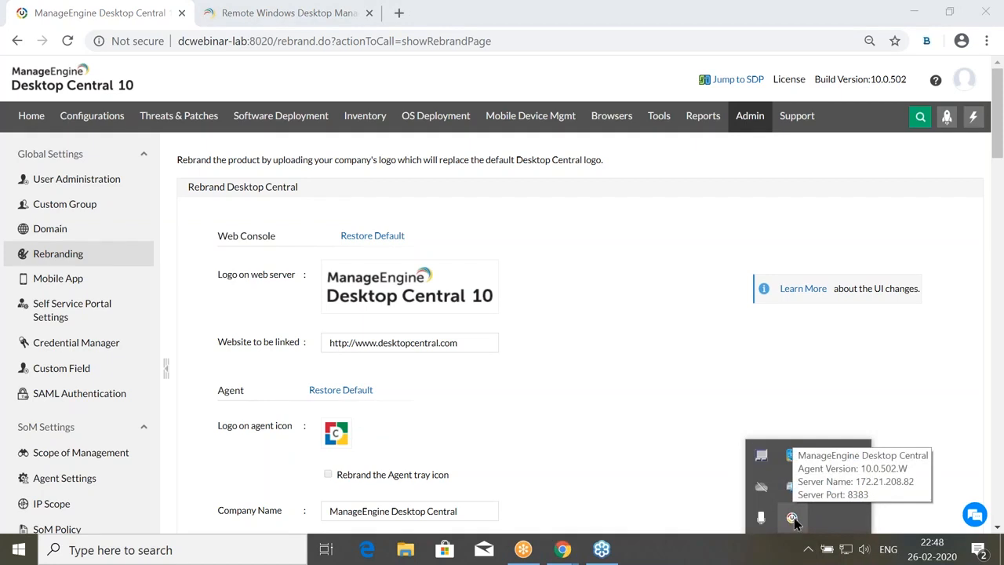
pyautogui.click(680, 437)
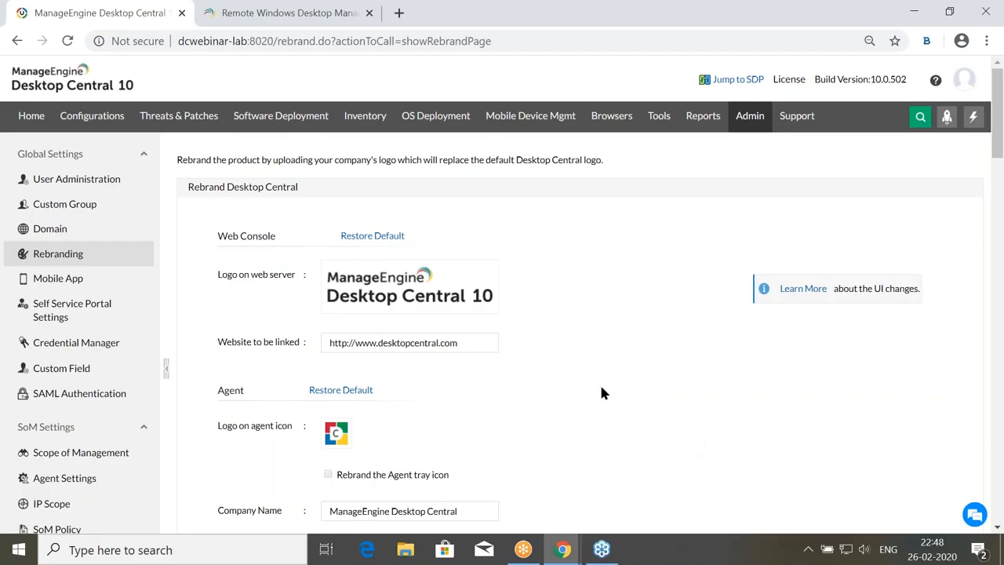
pyautogui.moveTo(378, 271)
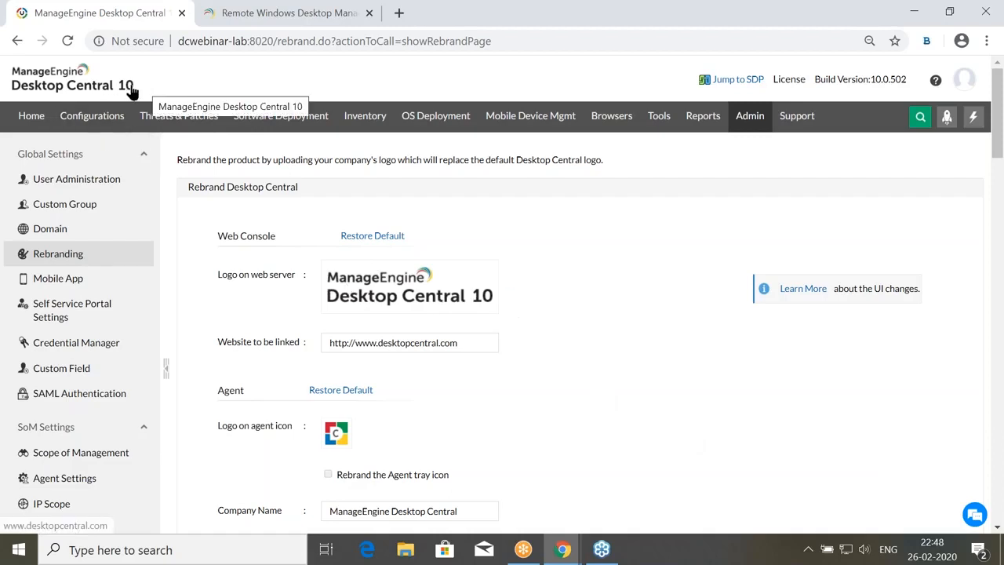
# Switch to the presentation and advance to the Question 1 slide about blocking USB devices for an IP range.
pyautogui.hotkey('alt', 'Tab')
pyautogui.click(980, 542)
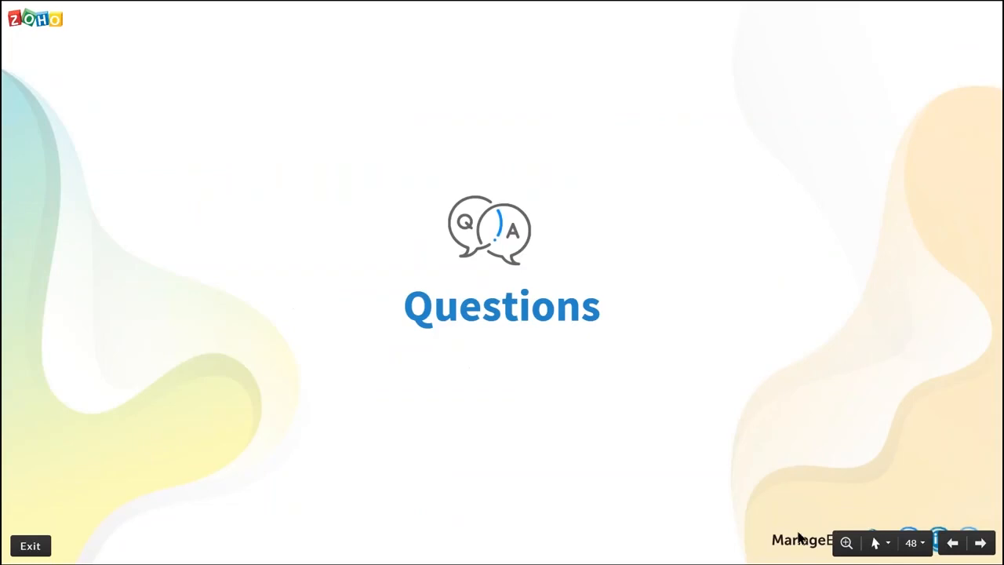
pyautogui.click(980, 542)
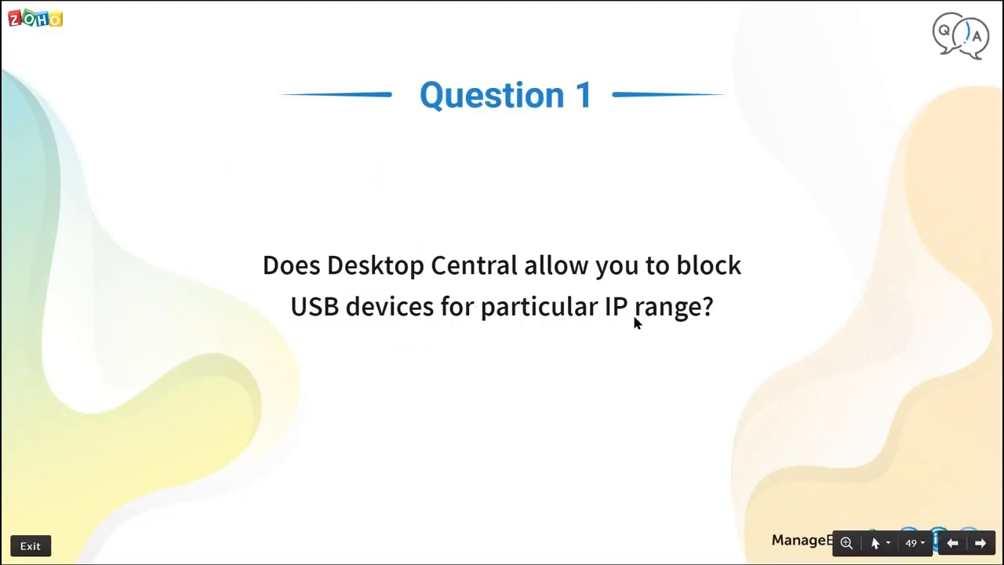
# Switch back to Desktop Central and open the USB Managers configuration for modification.
pyautogui.hotkey('alt', 'Tab')
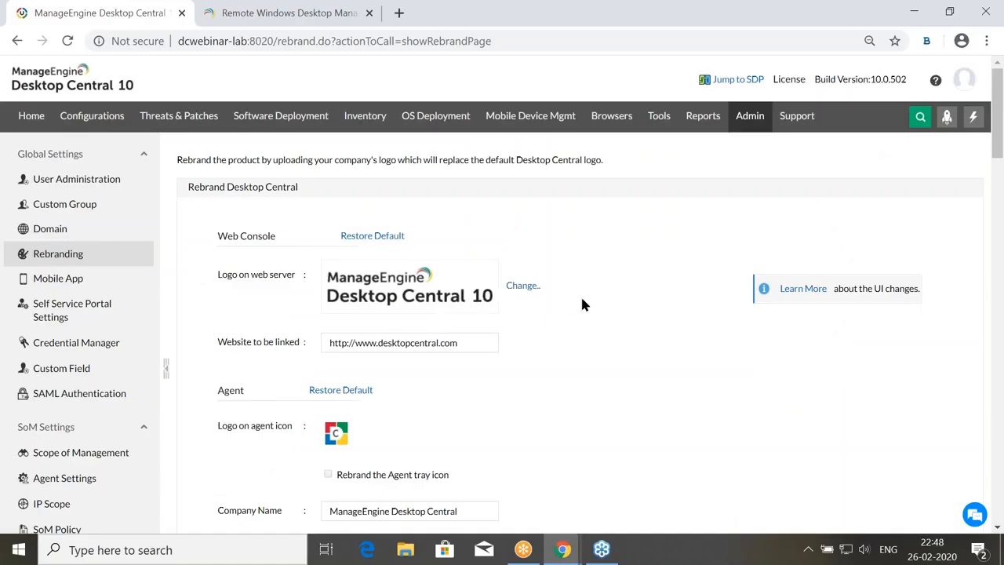
pyautogui.click(116, 122)
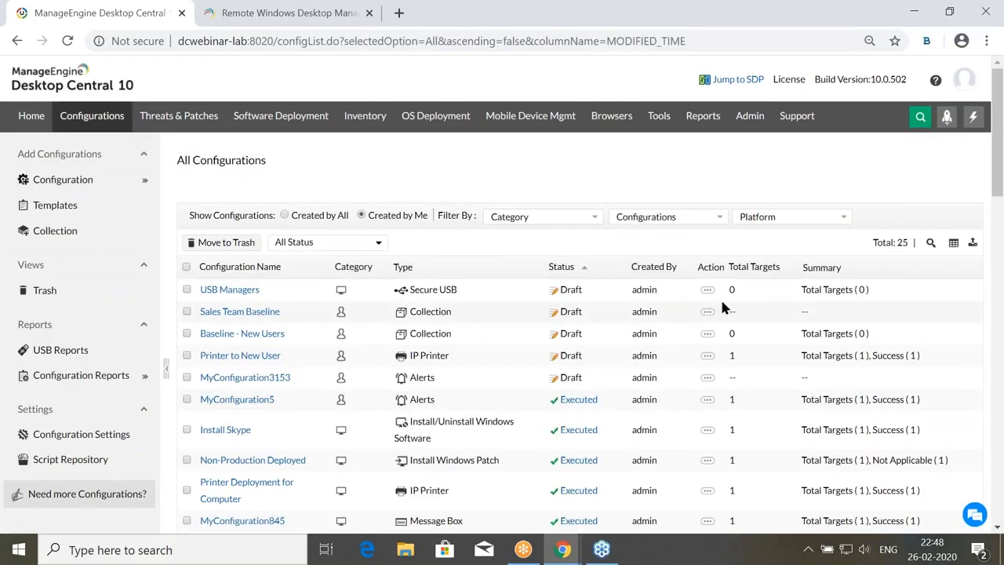
pyautogui.click(707, 290)
pyautogui.click(619, 290)
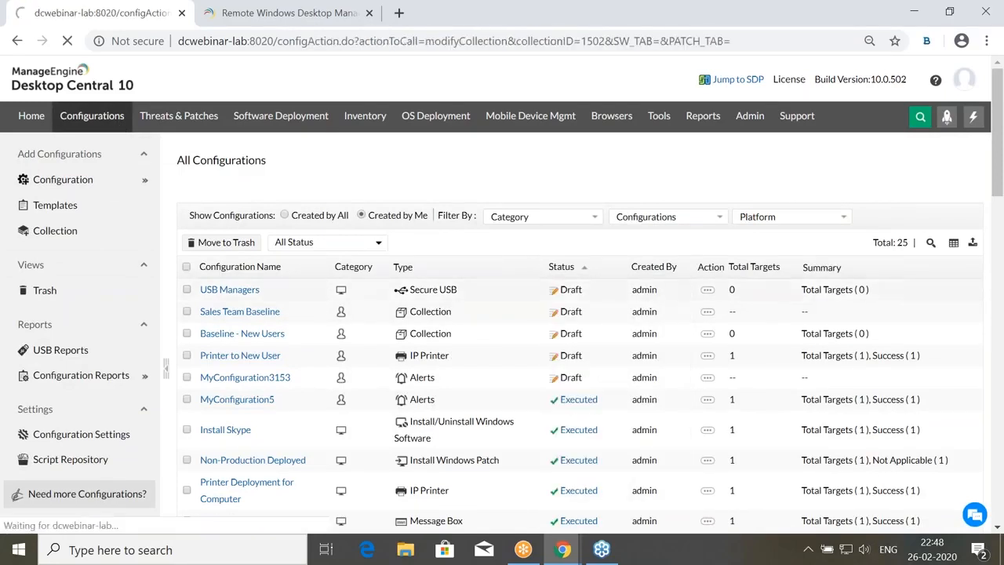
pyautogui.scroll(-3, 582, 327)
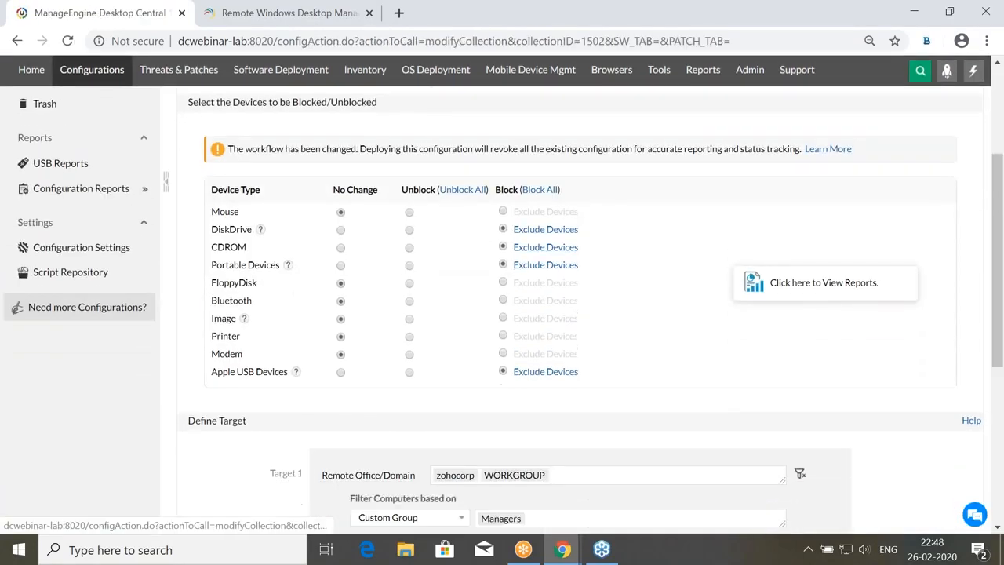
# Set the configuration's target filter to IP Range and its exclude target type to IP Address.
pyautogui.scroll(-3, 466, 251)
pyautogui.click(442, 235)
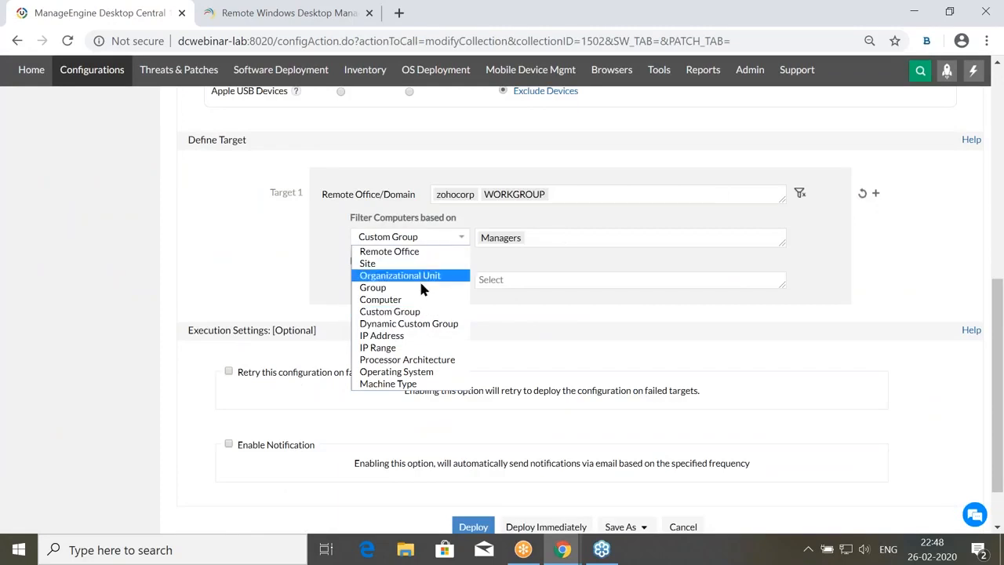
pyautogui.click(414, 348)
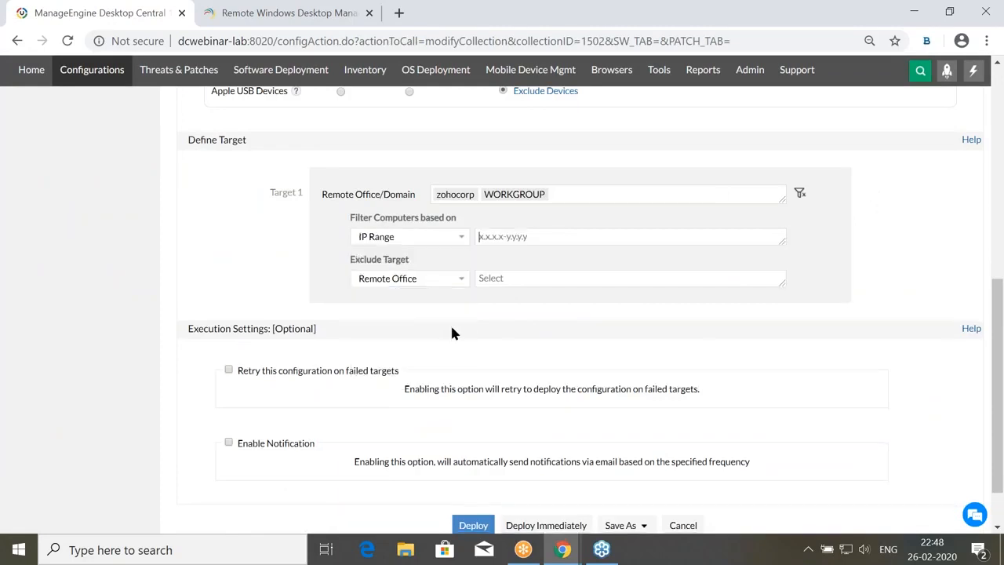
pyautogui.click(484, 238)
pyautogui.moveTo(456, 218); pyautogui.dragTo(351, 218)
pyautogui.click(427, 278)
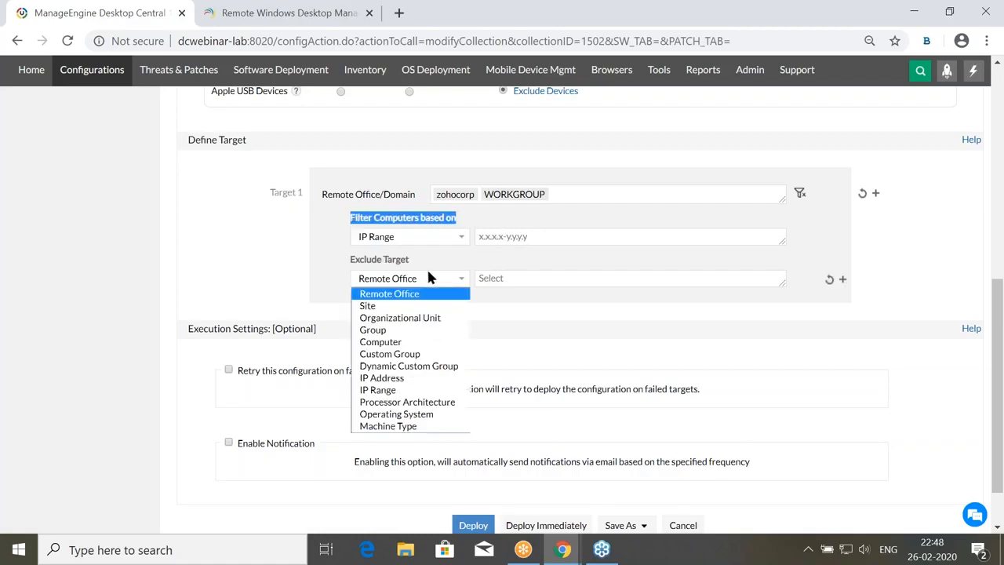
pyautogui.click(424, 377)
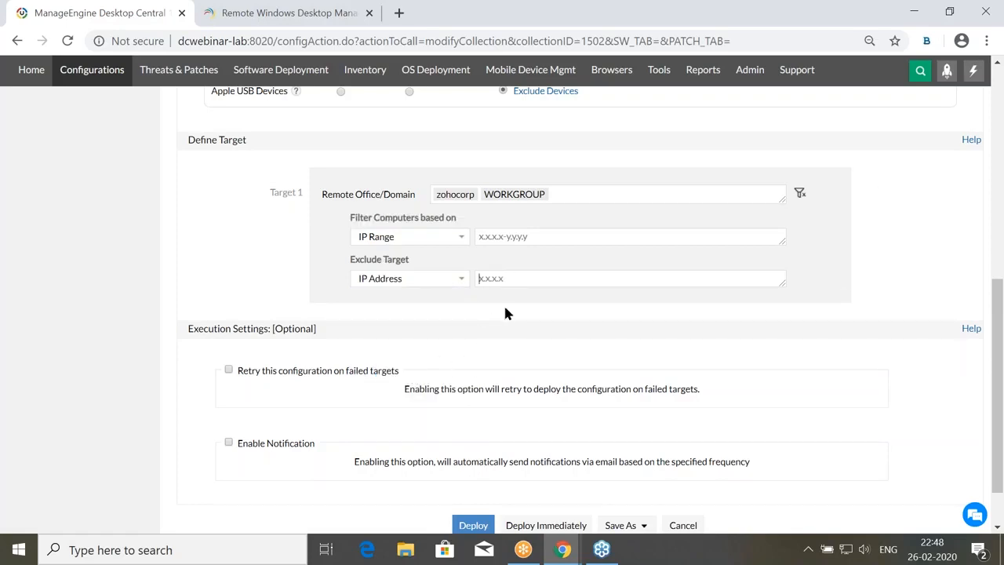
# Switch to the presentation and advance to the Question 2 slide about deploying website security certificates.
pyautogui.hotkey('alt', 'Tab')
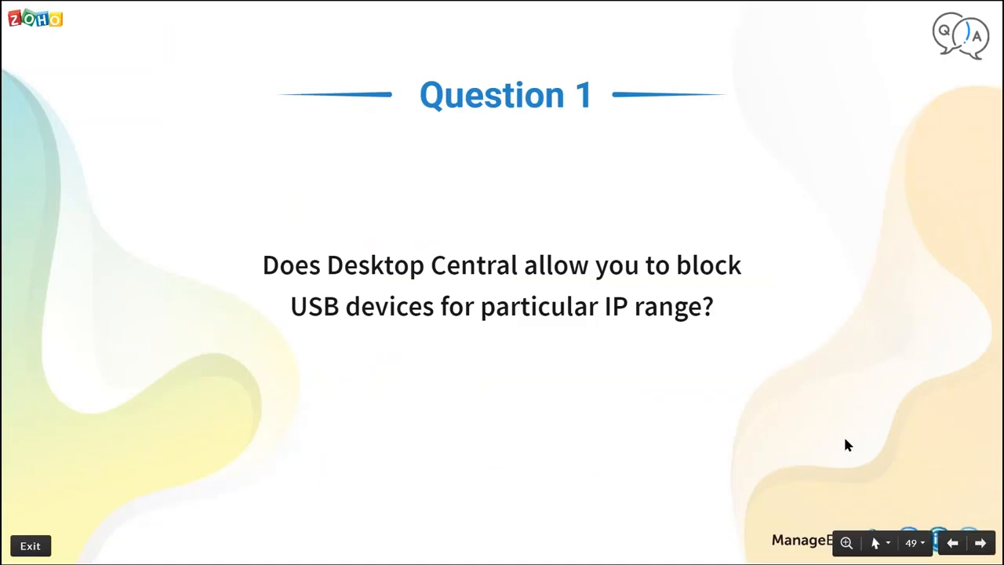
pyautogui.click(978, 543)
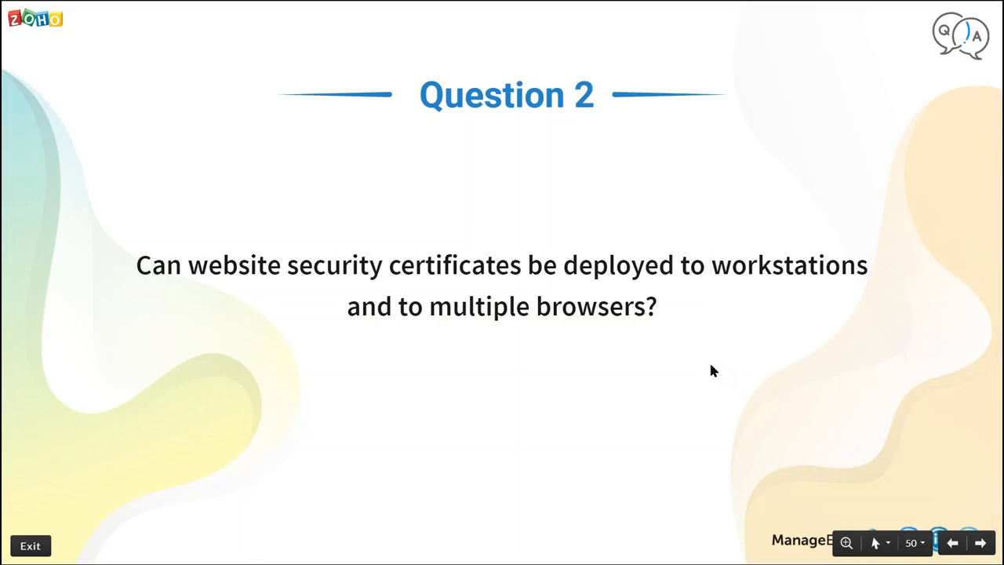
# Switch back to Desktop Central and start a new Windows Certificate Distribution configuration for computers.
pyautogui.hotkey('alt', 'Tab')
pyautogui.click(102, 78)
pyautogui.moveTo(114, 168)
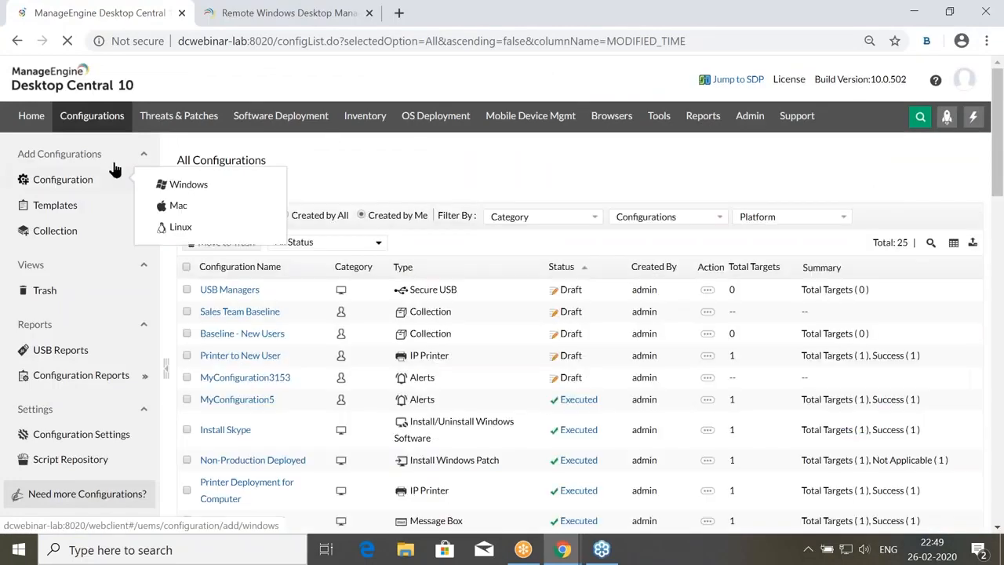
pyautogui.click(198, 183)
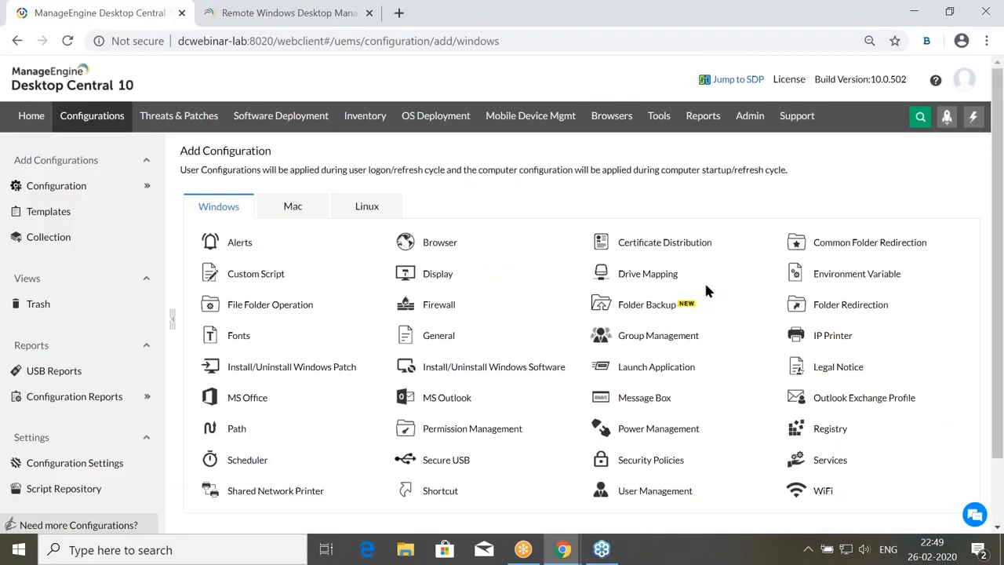
pyautogui.moveTo(695, 245)
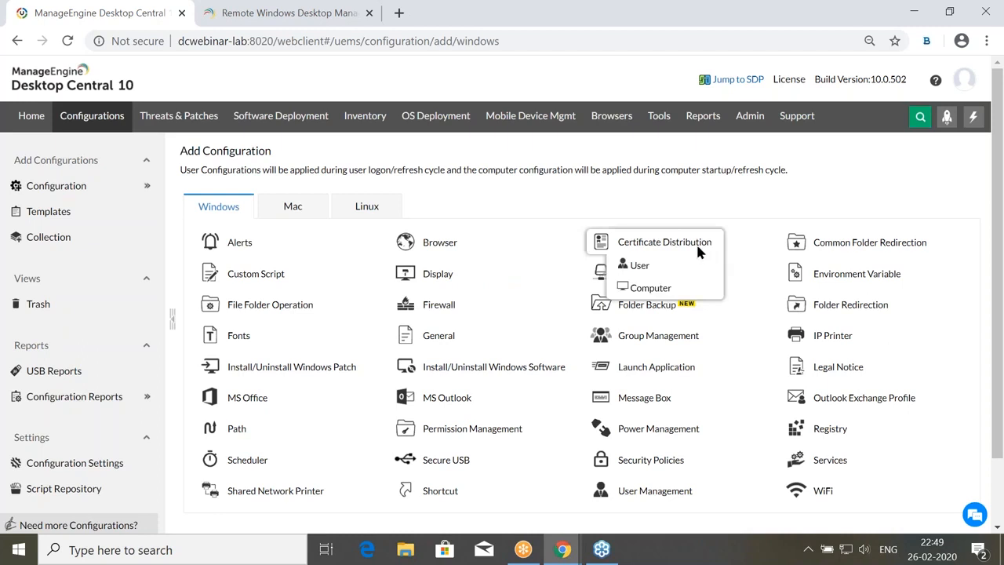
pyautogui.click(657, 288)
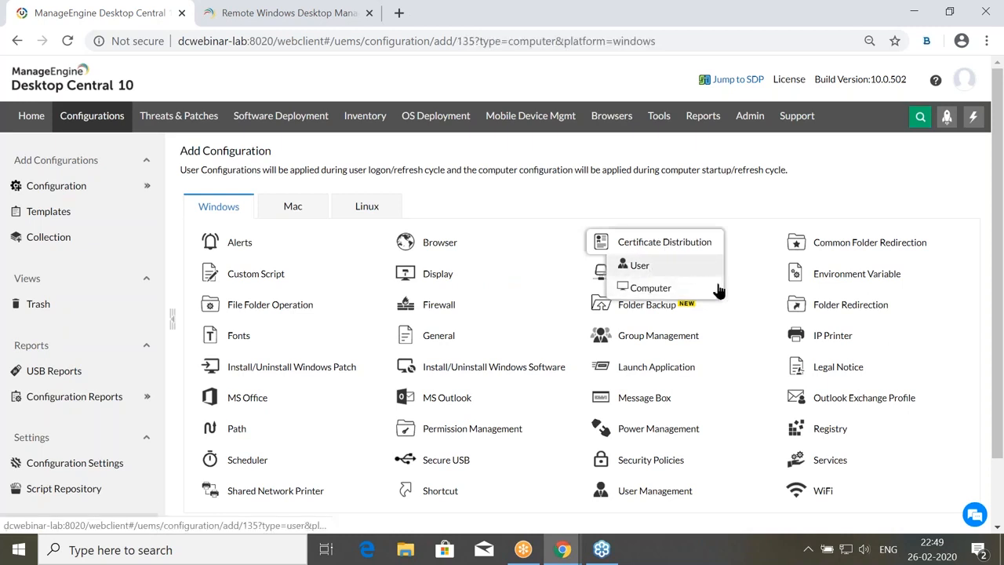
# Choose the Third-Party Root Certification Authorities store for a certificate installation, view the certificate file and password fields, and cancel the dialog.
pyautogui.scroll(-3, 709, 296)
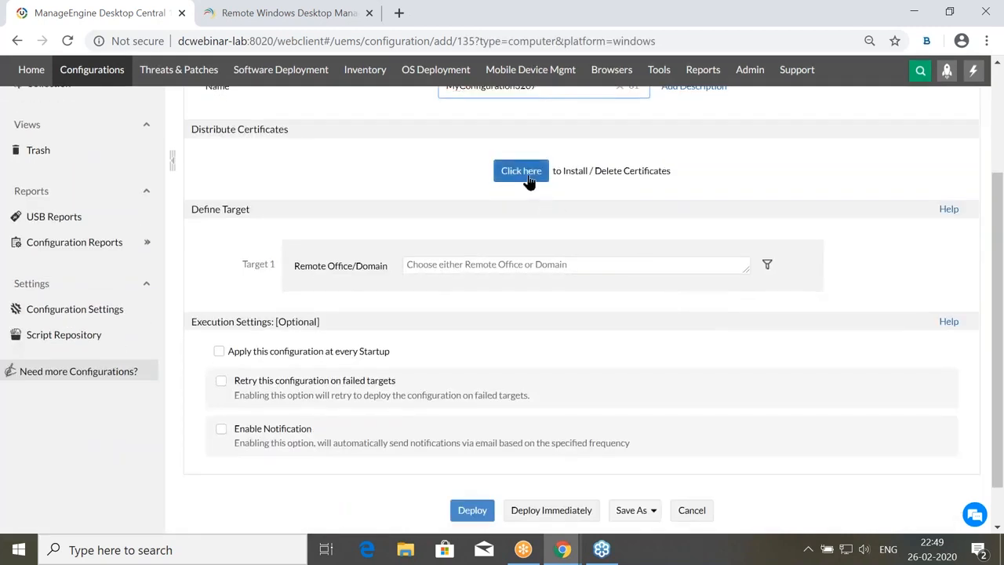
pyautogui.click(522, 172)
pyautogui.click(444, 154)
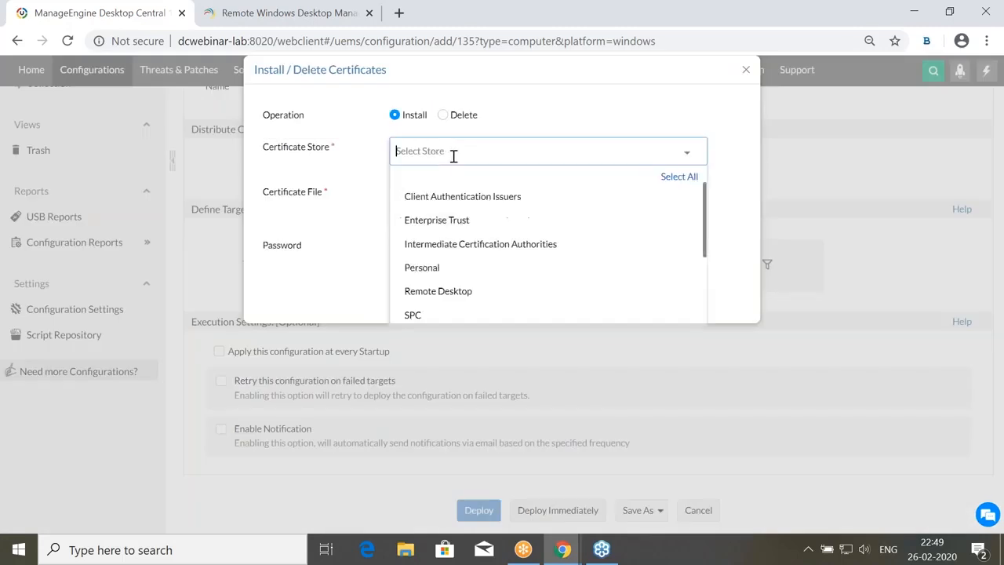
pyautogui.scroll(-1, 468, 233)
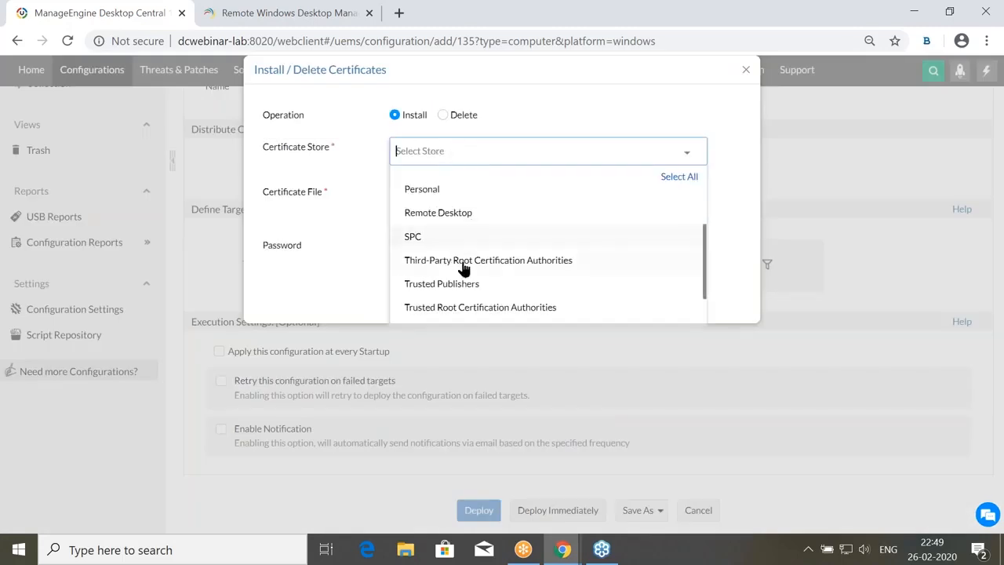
pyautogui.click(480, 260)
pyautogui.click(807, 203)
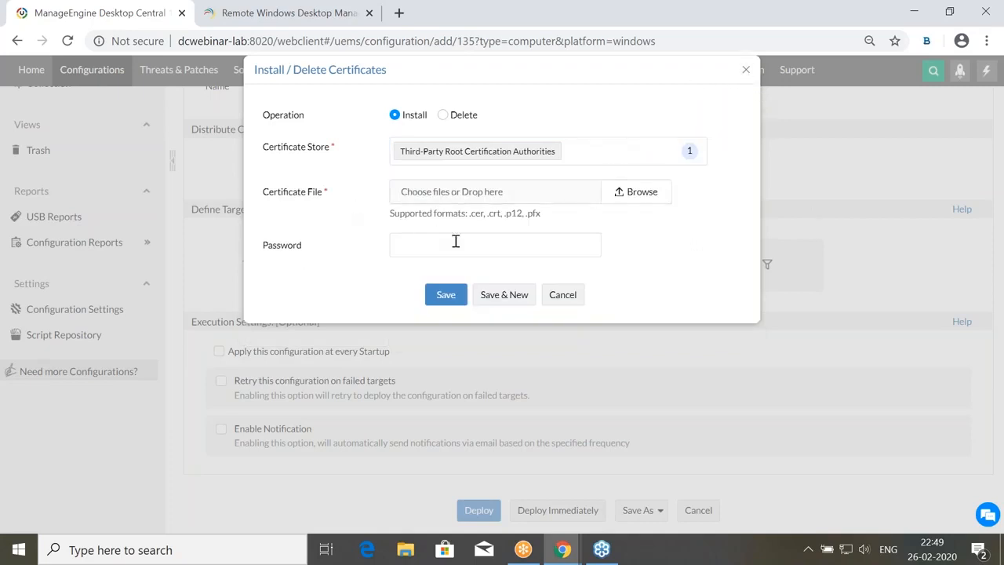
pyautogui.click(562, 295)
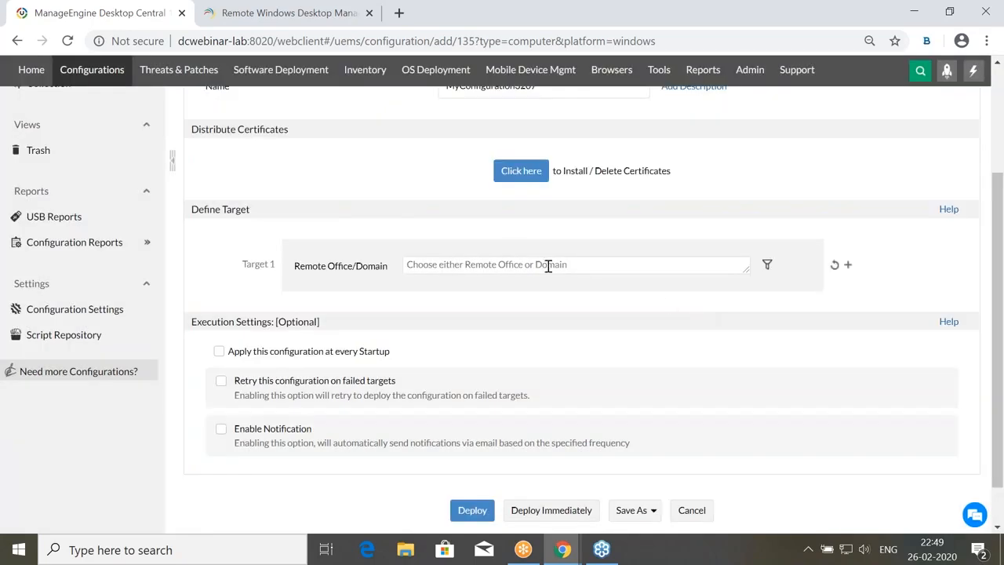
# Examine the remote offices and domains offered as targets and highlight the Certificate Distribution (Computer) heading.
pyautogui.click(486, 267)
pyautogui.scroll(-1, 466, 325)
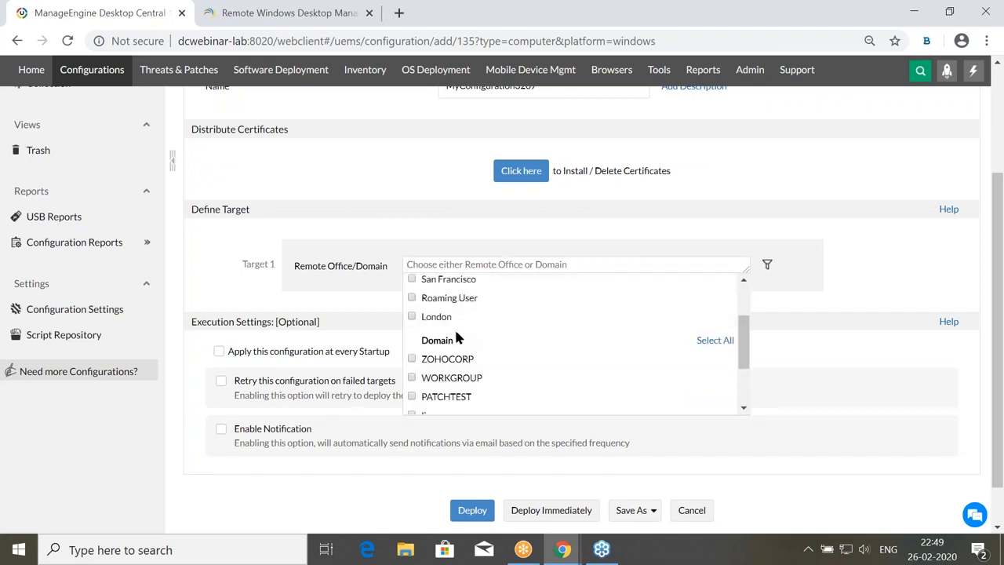
pyautogui.click(376, 323)
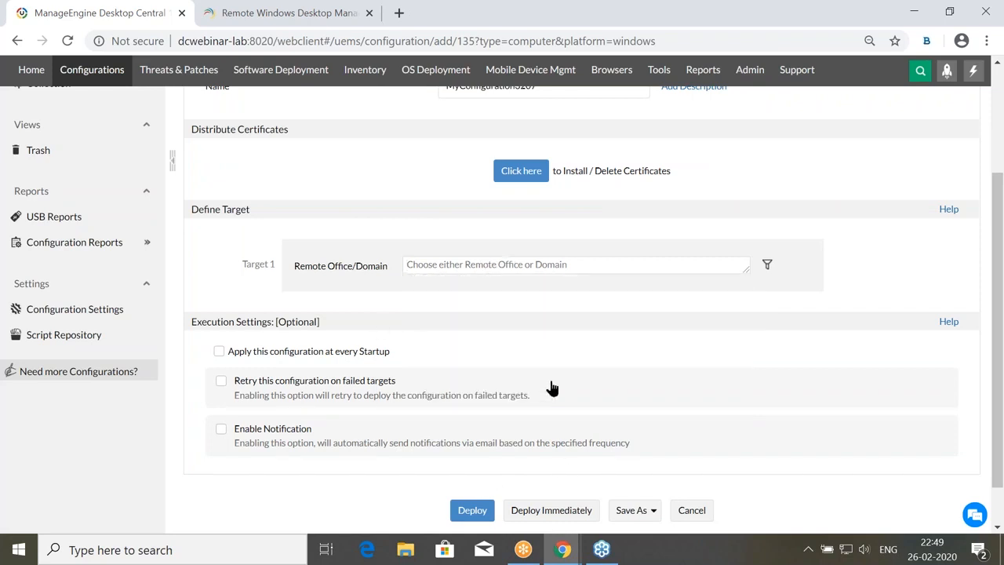
pyautogui.scroll(2, 552, 388)
pyautogui.moveTo(368, 163); pyautogui.dragTo(188, 164)
# Switch to the presentation and advance to the Question 3 slide about embedded USB ports.
pyautogui.hotkey('alt', 'Tab')
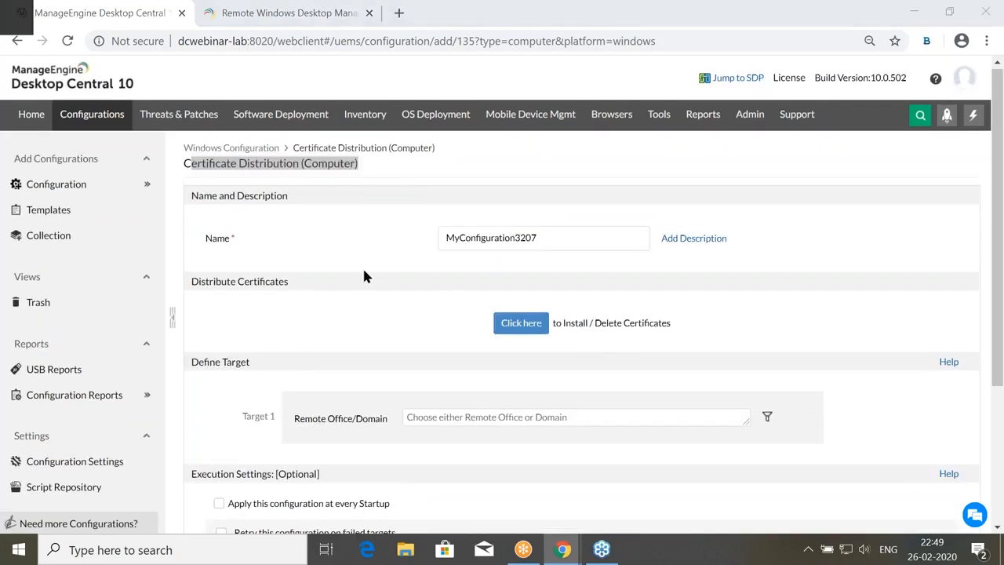
pyautogui.click(980, 542)
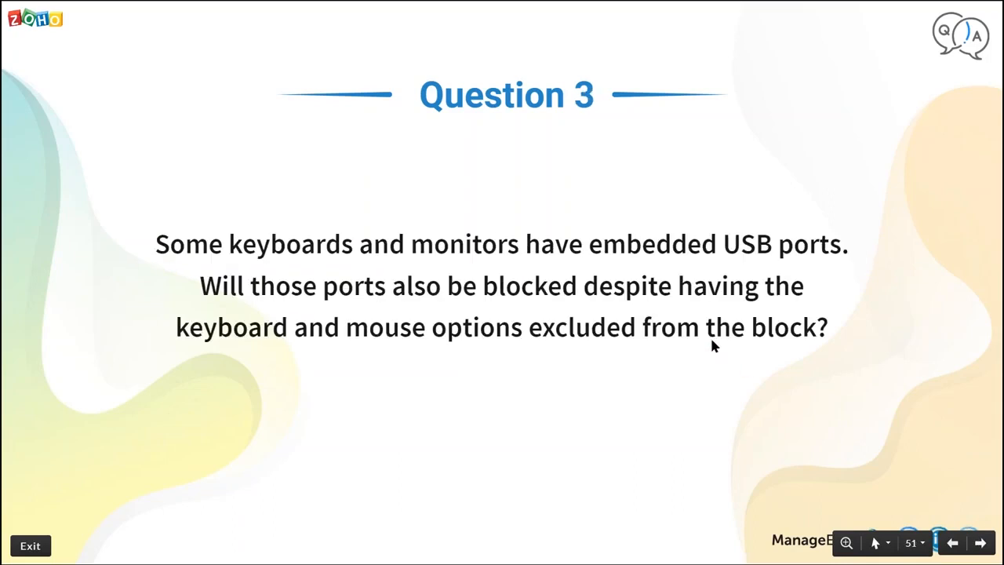